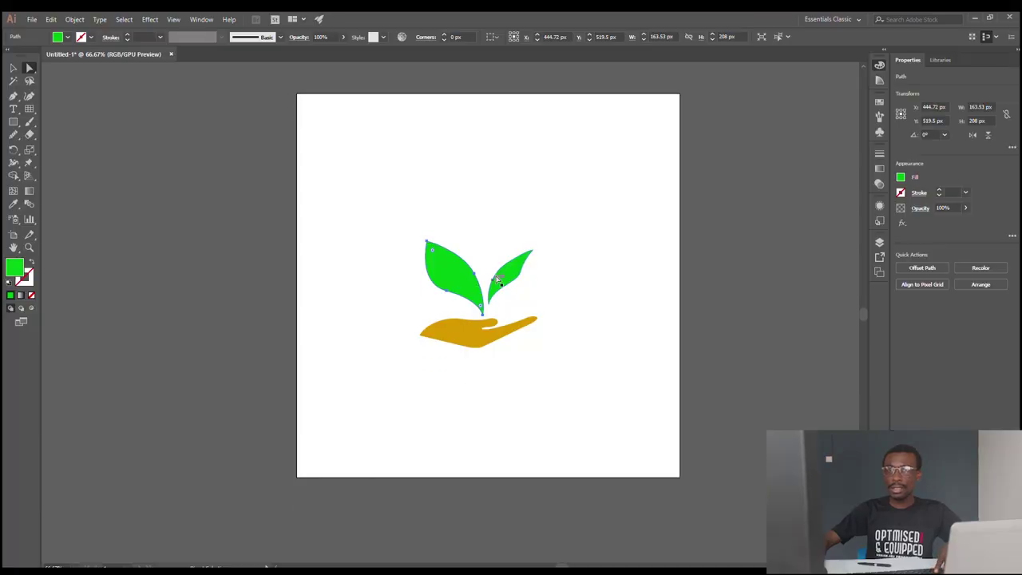
Recolor both leaves with the green fill #39B54A
{"action": "left_click", "coordinate": [496, 279], "text": "shift"}
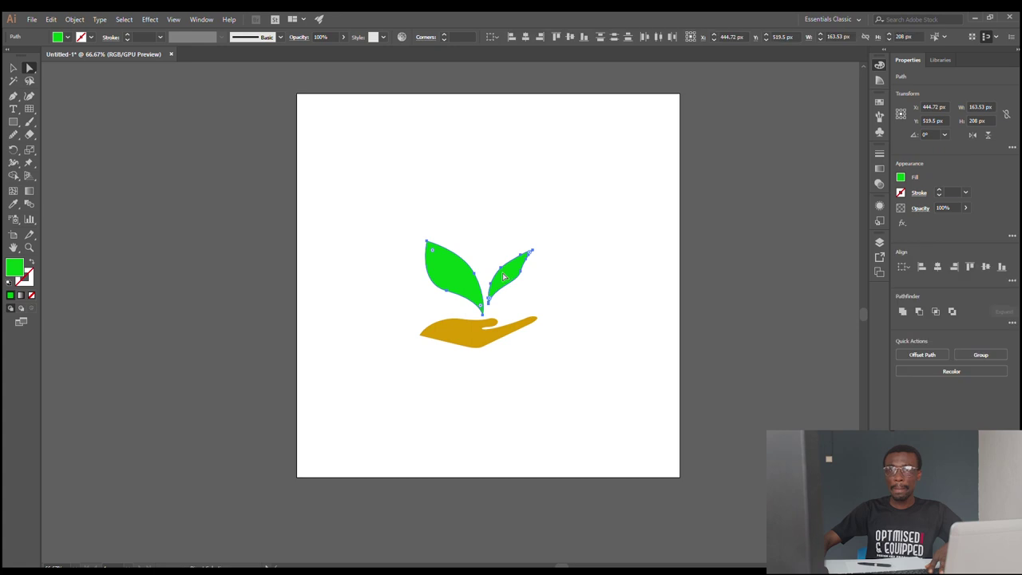
{"action": "double_click", "coordinate": [15, 266]}
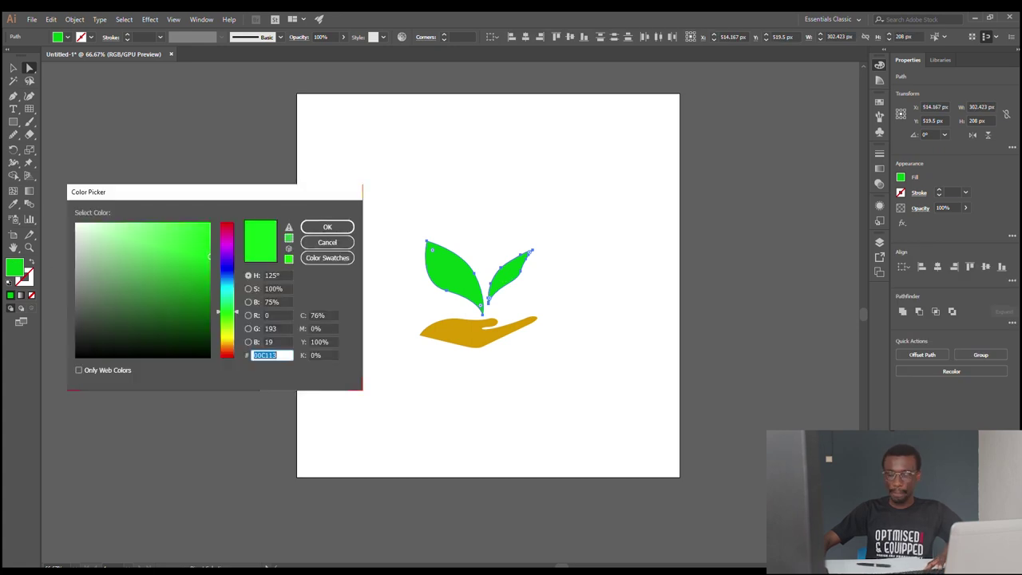
{"action": "type", "text": "39854A"}
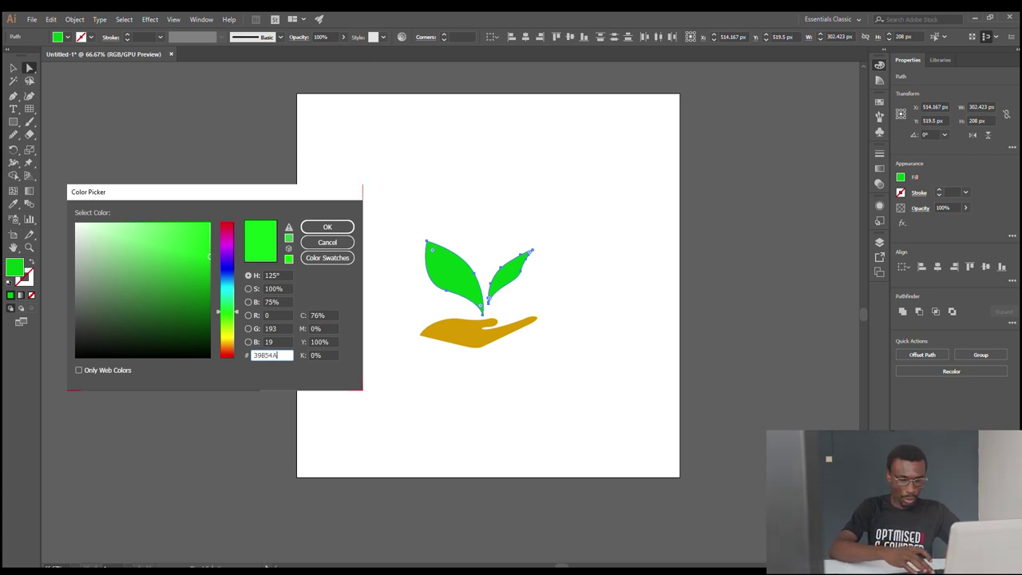
{"action": "key", "text": "Escape"}
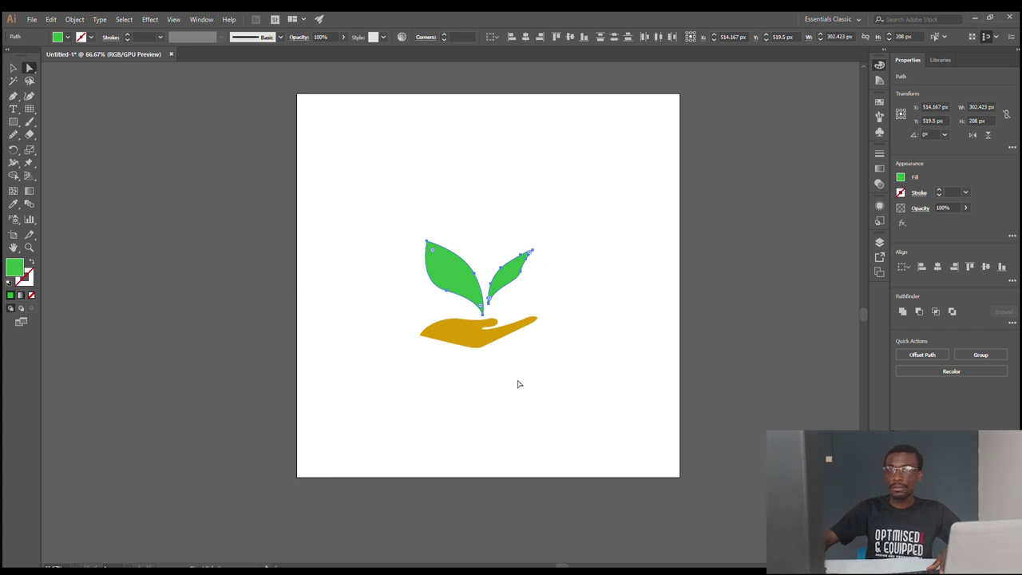
Recolor the hand with the yellow fill #FFCE00 and deselect it
{"action": "left_click", "coordinate": [471, 342]}
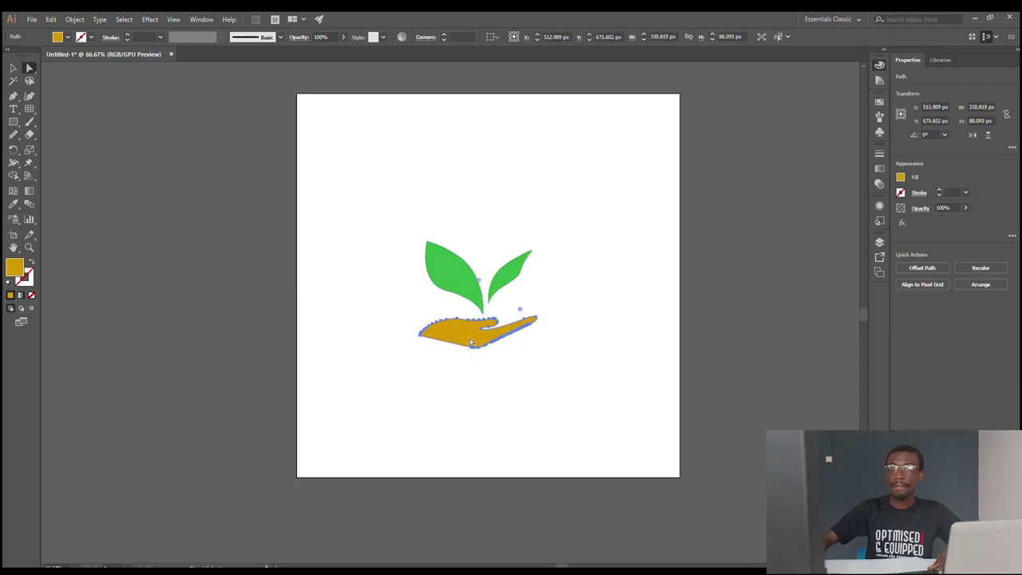
{"action": "double_click", "coordinate": [13, 268]}
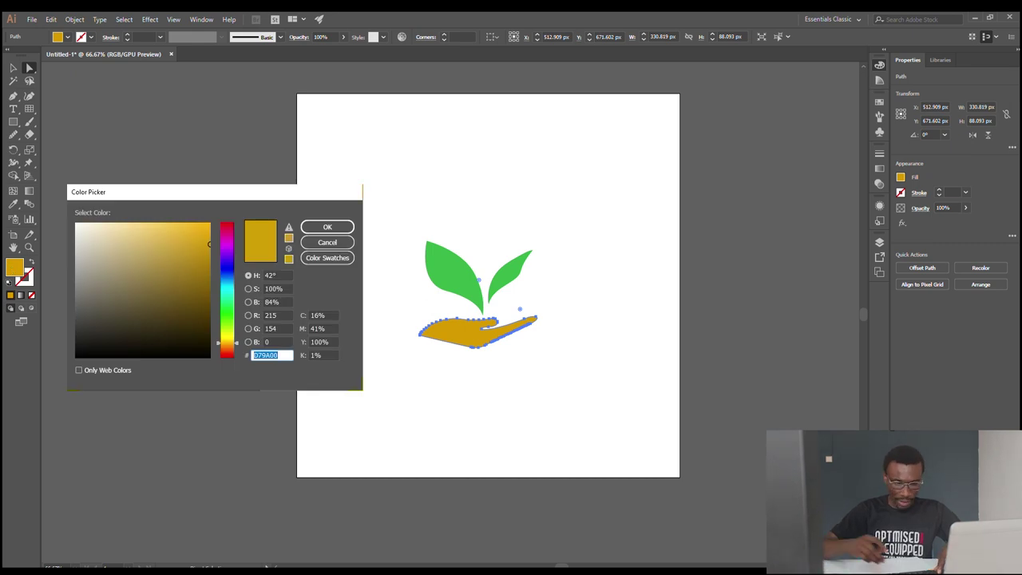
{"action": "type", "text": "FFCE00"}
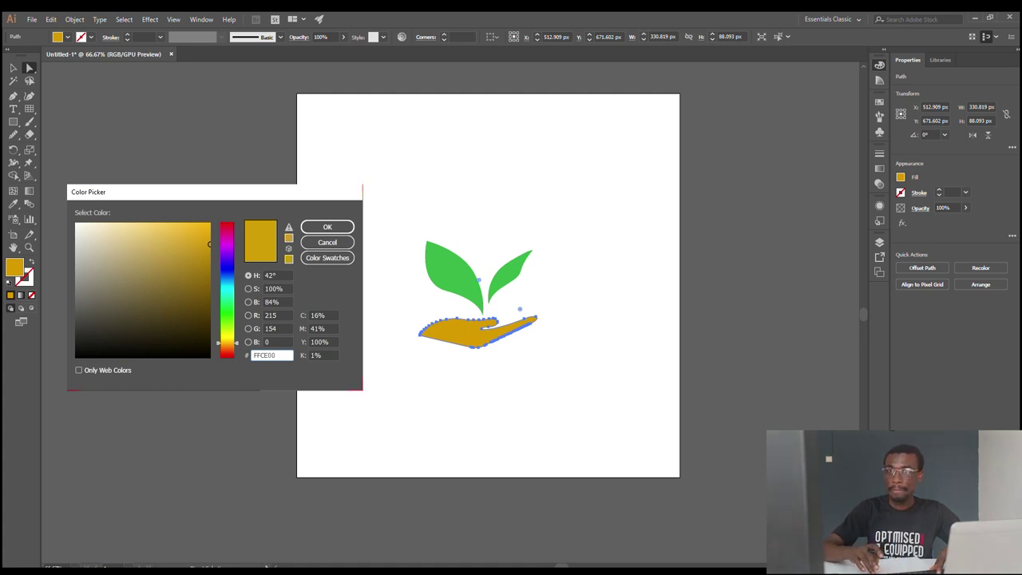
{"action": "key", "text": "Return"}
{"action": "left_click", "coordinate": [573, 250]}
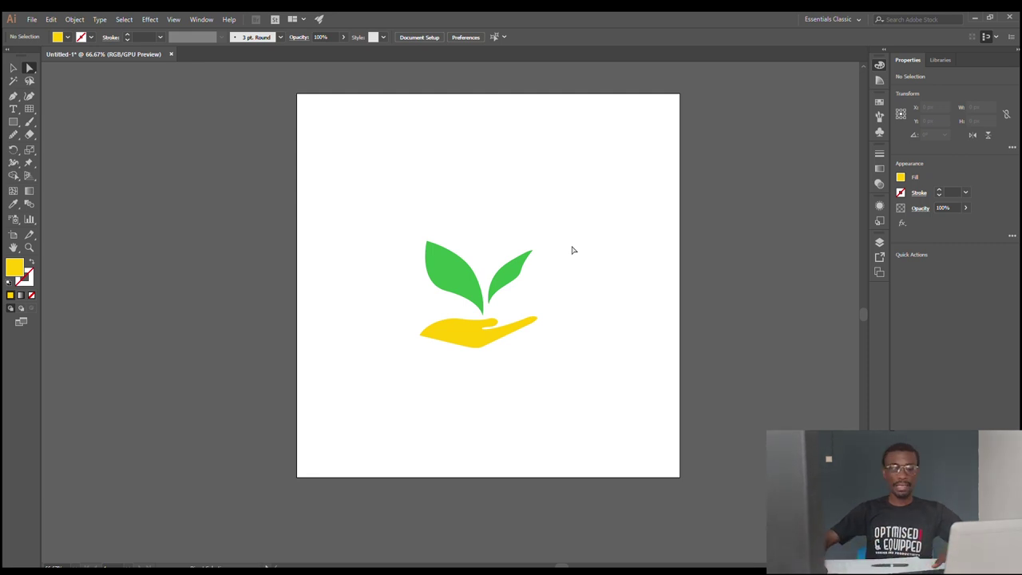
Add the text "nurture" below the hand and set its size to 72 pt
{"action": "left_click", "coordinate": [11, 107]}
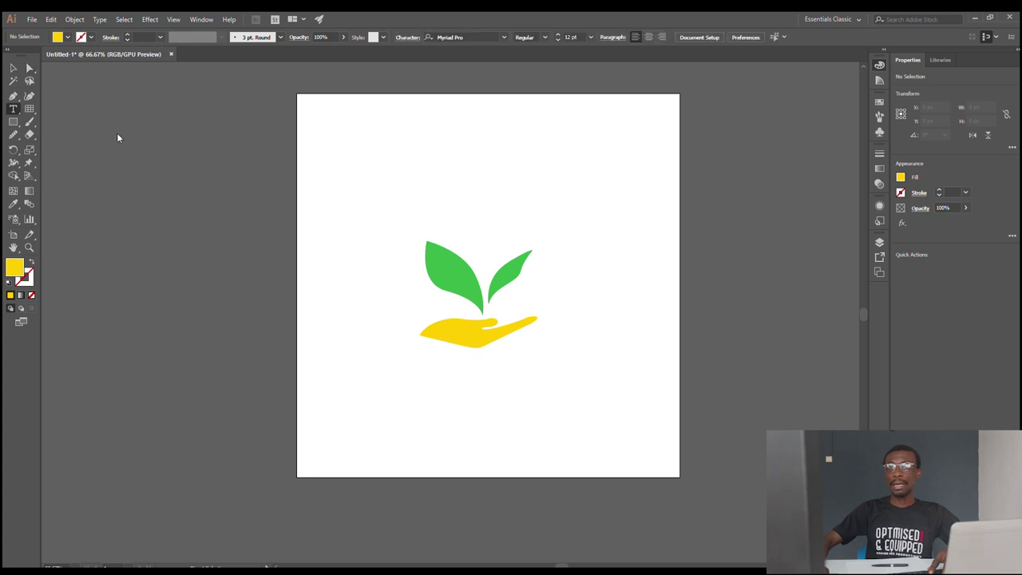
{"action": "left_click", "coordinate": [496, 373]}
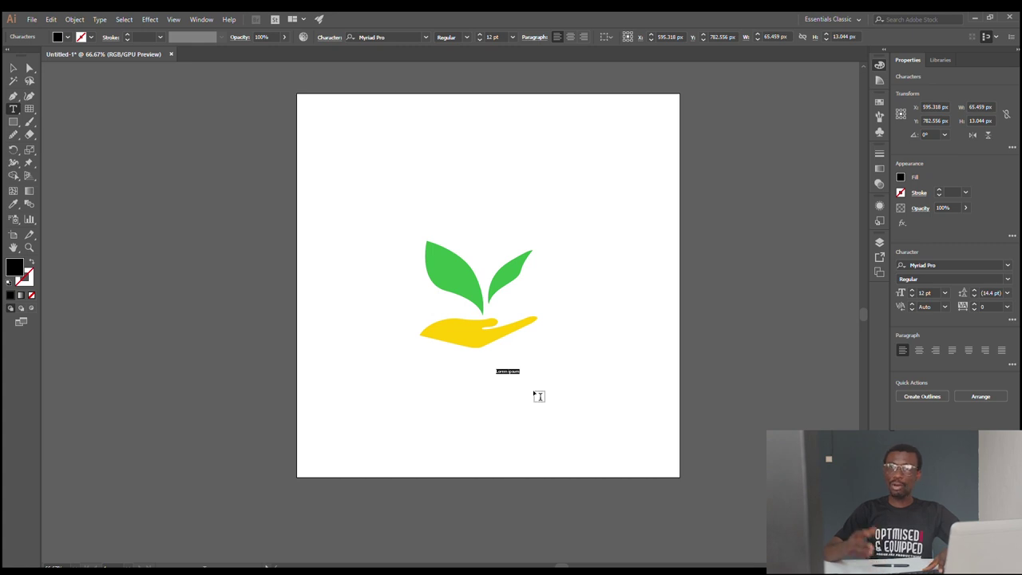
{"action": "type", "text": "murture"}
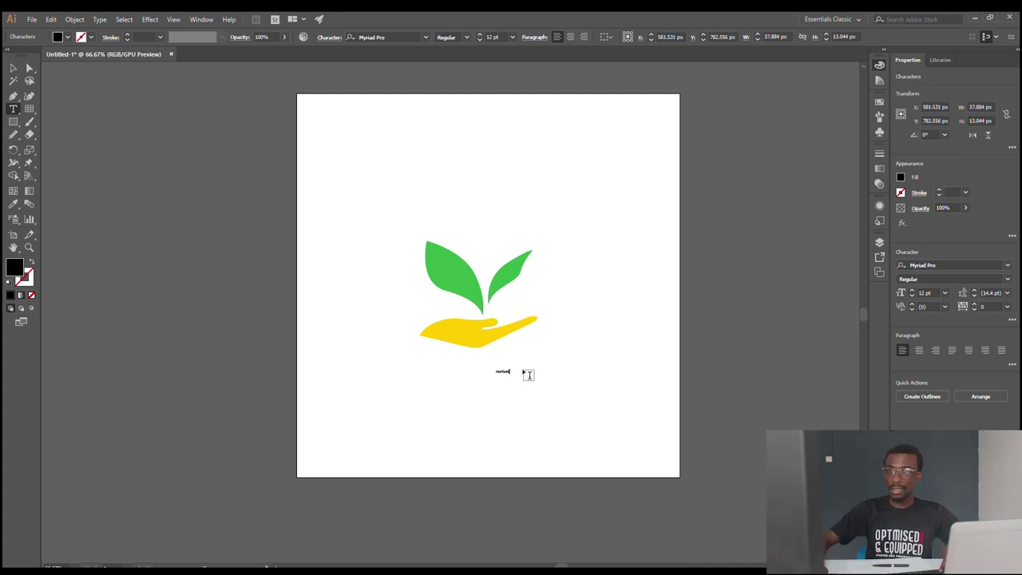
{"action": "key", "text": "ctrl+a"}
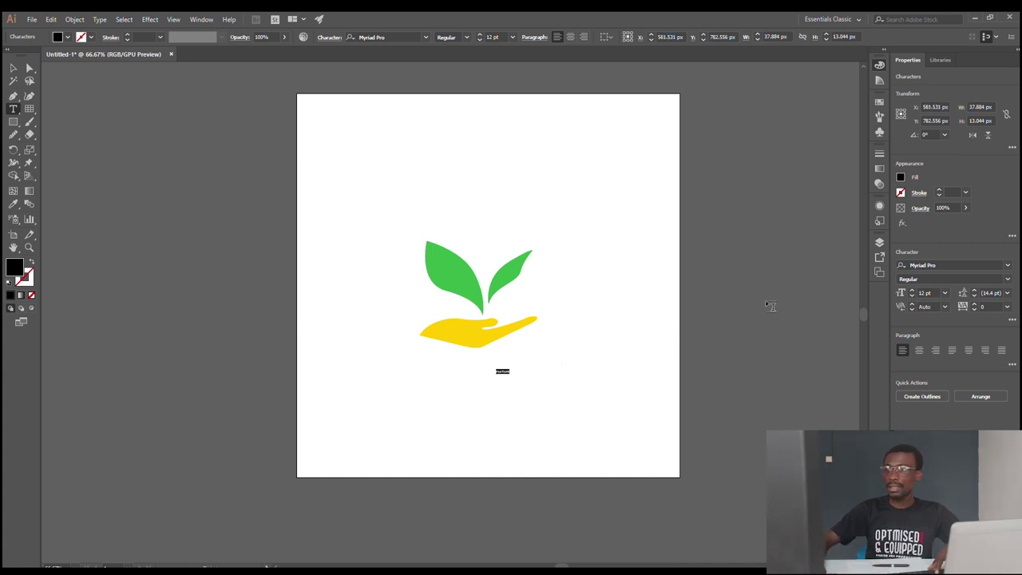
{"action": "left_click", "coordinate": [944, 293]}
{"action": "left_click", "coordinate": [926, 499]}
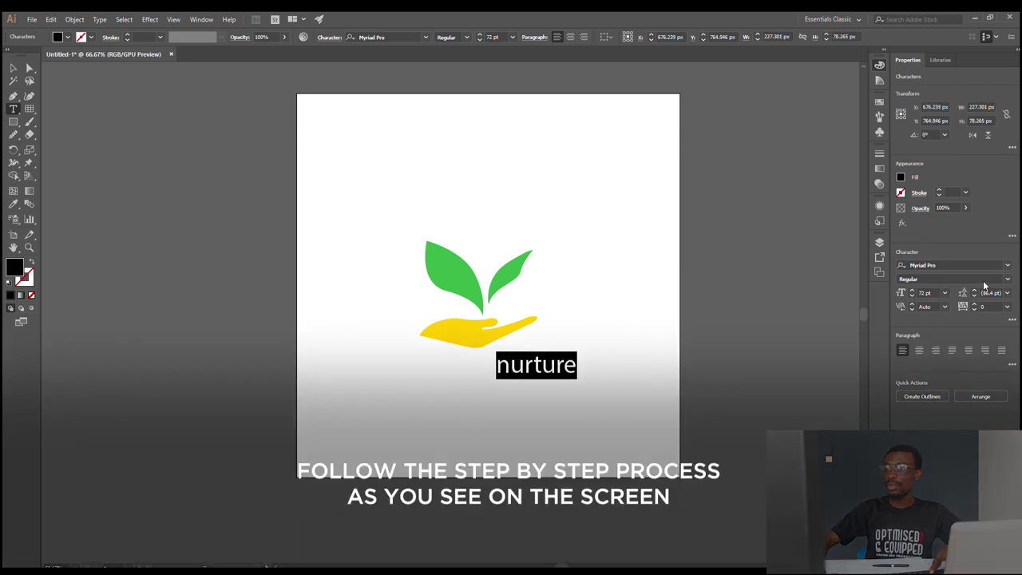
Change the font of the word "nurture" to Century Gothic Bold and finish editing the text
{"action": "left_click", "coordinate": [973, 265]}
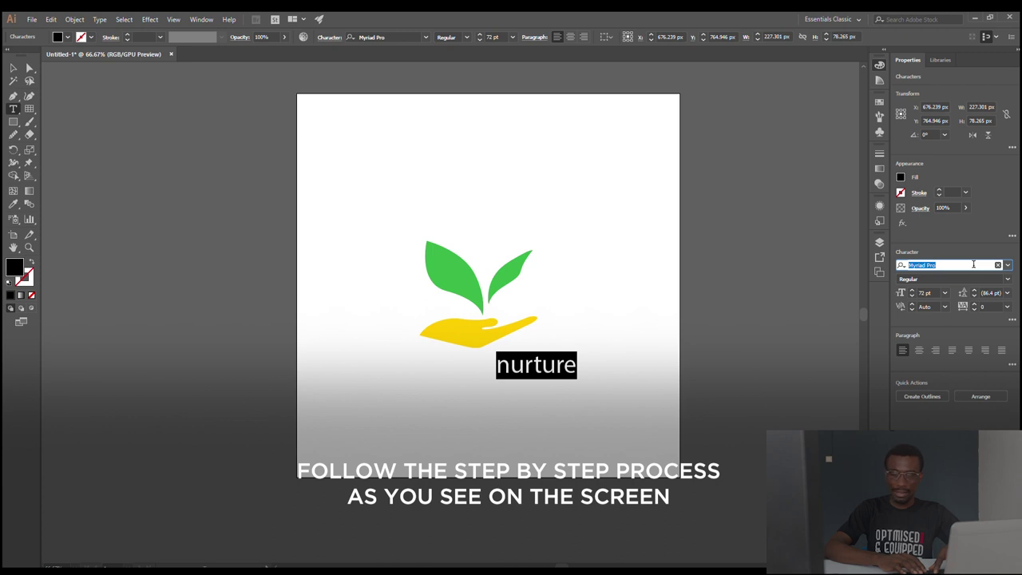
{"action": "type", "text": "century"}
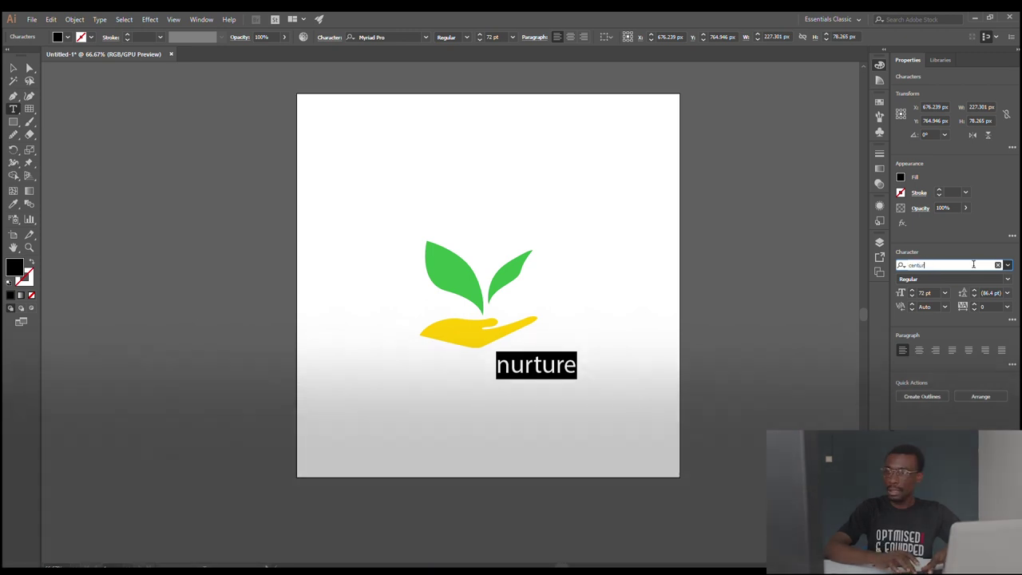
{"action": "key", "text": "Down"}
{"action": "key", "text": "Down"}
{"action": "key", "text": "Down"}
{"action": "key", "text": "Down"}
{"action": "key", "text": "Down"}
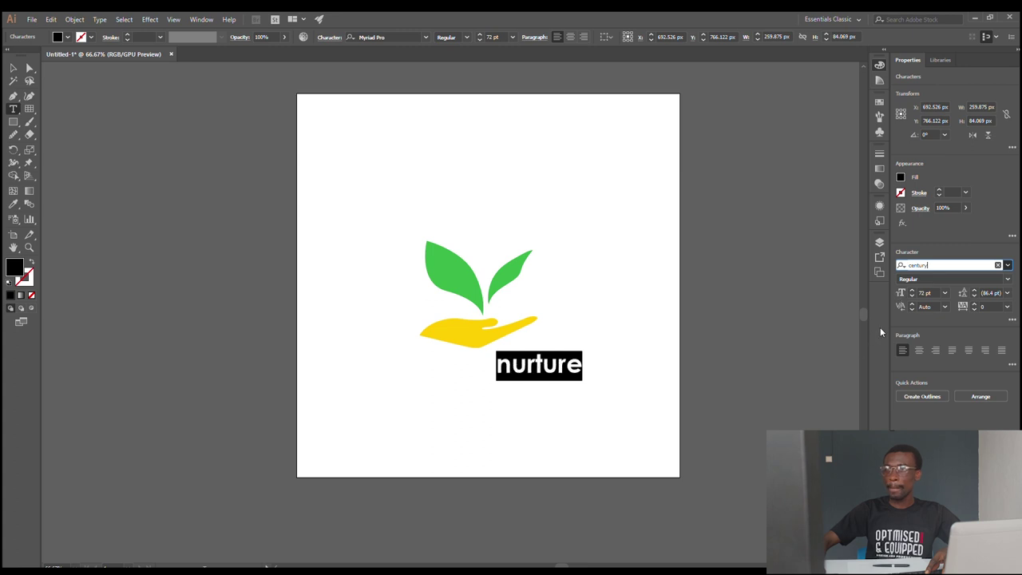
{"action": "key", "text": "Return"}
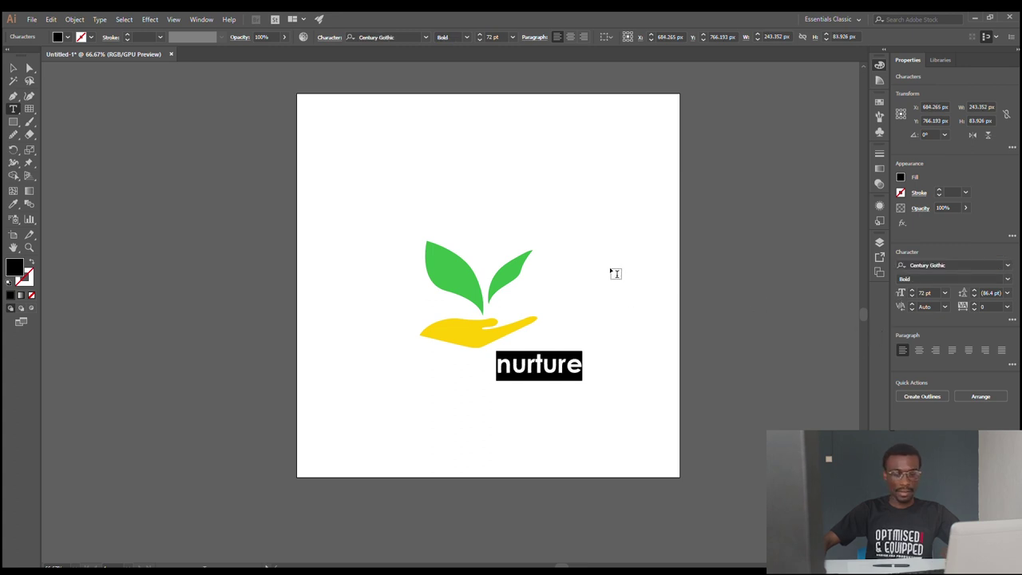
{"action": "key", "text": "Escape"}
{"action": "left_click", "coordinate": [609, 353]}
Move the word "nurture" beside the hand and scale the leaf-and-hand icon down proportionally to about 250 px wide
{"action": "left_click_drag", "start_coordinate": [572, 365], "coordinate": [617, 335]}
{"action": "left_click_drag", "start_coordinate": [419, 218], "coordinate": [531, 349]}
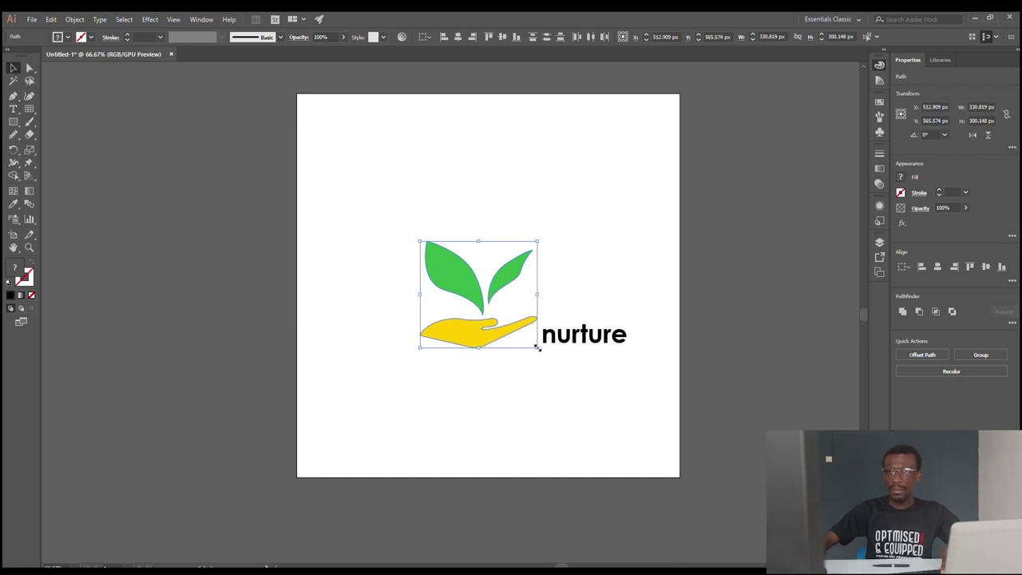
{"action": "left_click_drag", "start_coordinate": [537, 347], "coordinate": [511, 322]}
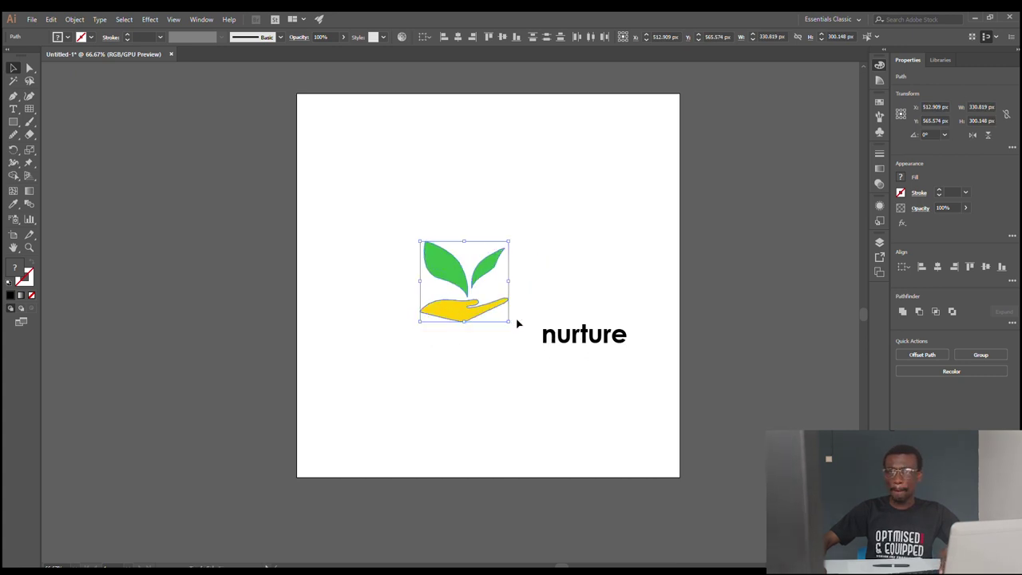
{"action": "left_click", "coordinate": [572, 306]}
Shrink the leaf-and-hand icon further and place the word "nurture" close beneath the fingertip side of the hand
{"action": "left_click_drag", "start_coordinate": [620, 337], "coordinate": [490, 305]}
{"action": "left_click", "coordinate": [499, 317]}
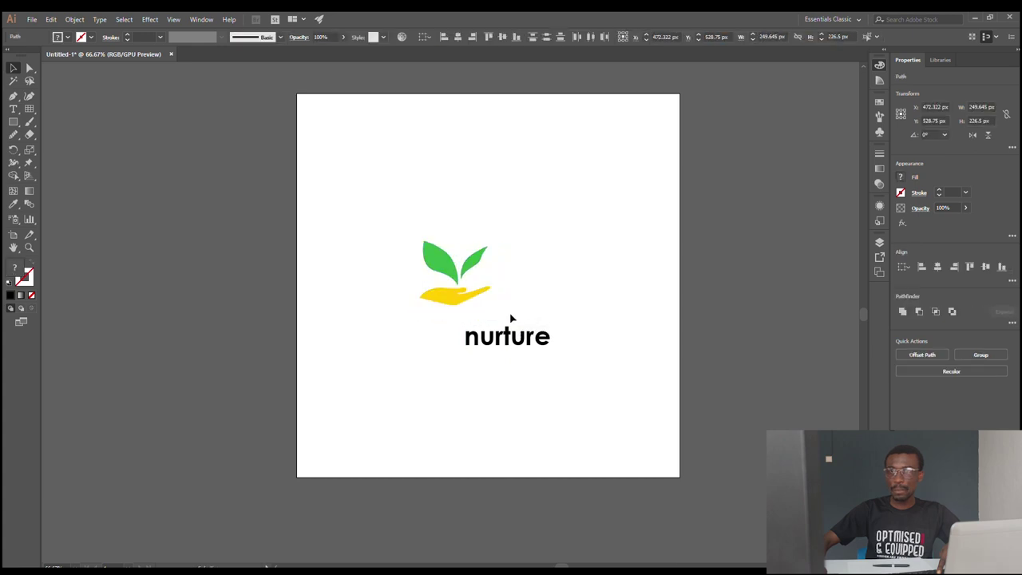
{"action": "left_click", "coordinate": [502, 339]}
{"action": "scroll", "coordinate": [490, 309], "scroll_direction": "up", "scroll_amount": 2}
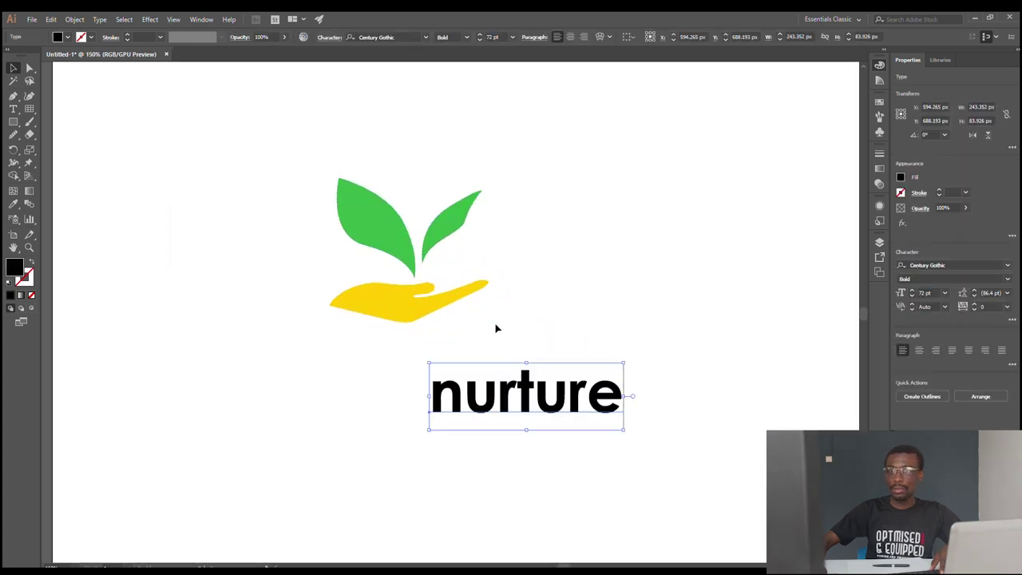
{"action": "left_click_drag", "start_coordinate": [504, 387], "coordinate": [507, 344]}
{"action": "left_click", "coordinate": [532, 295]}
{"action": "scroll", "coordinate": [531, 296], "scroll_direction": "up", "scroll_amount": 1}
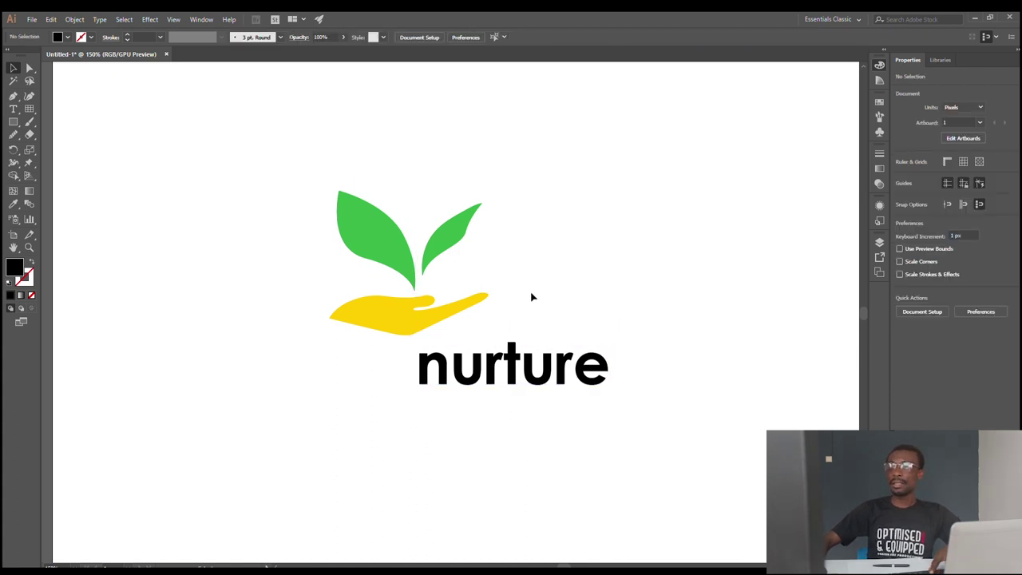
{"action": "left_click", "coordinate": [514, 359]}
{"action": "left_click", "coordinate": [576, 300]}
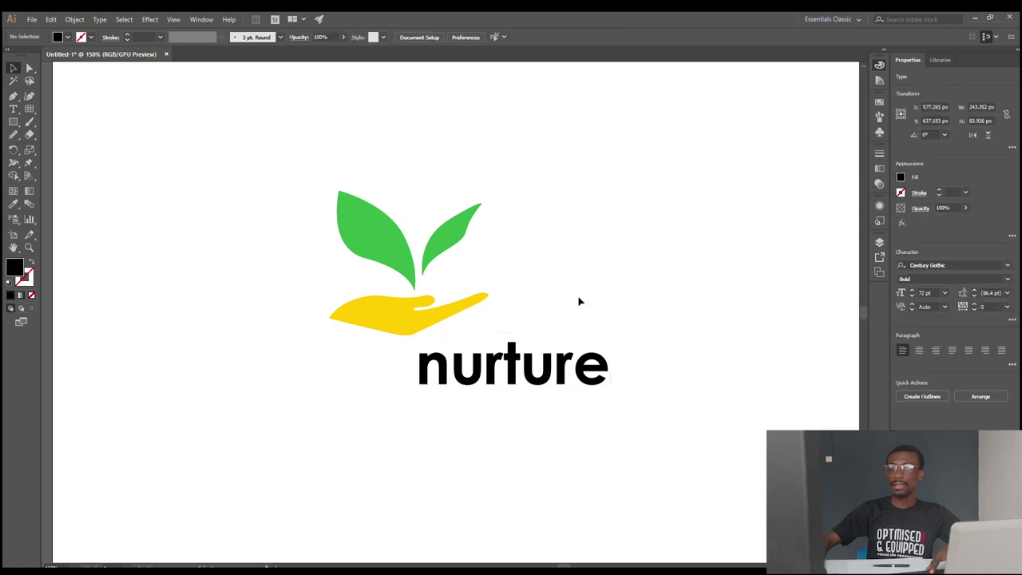
Add a second text line reading "gorwth & wellbeing" below the word "nurture"
{"action": "left_click", "coordinate": [13, 108]}
{"action": "left_click", "coordinate": [453, 421]}
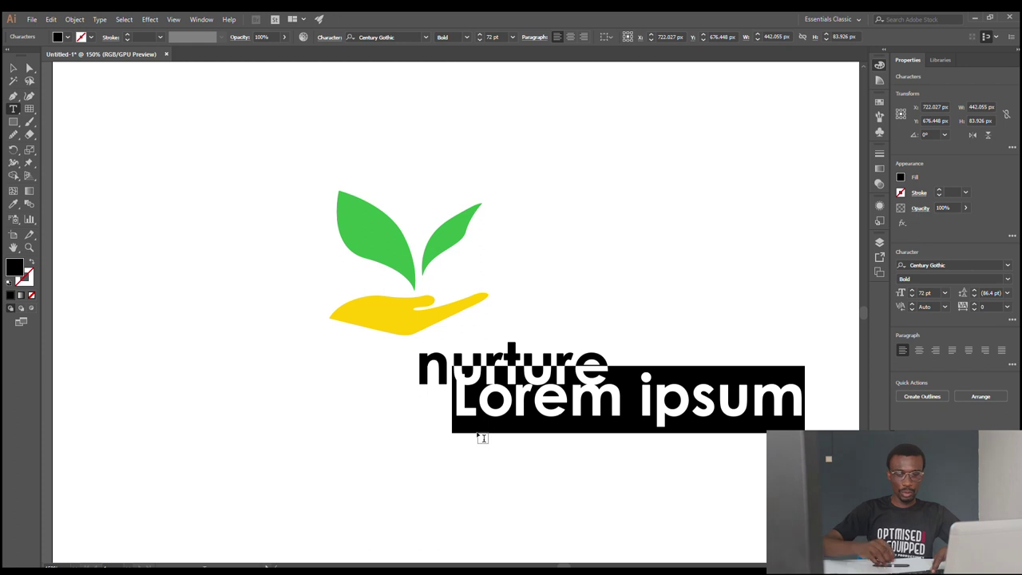
{"action": "type", "text": "gor"}
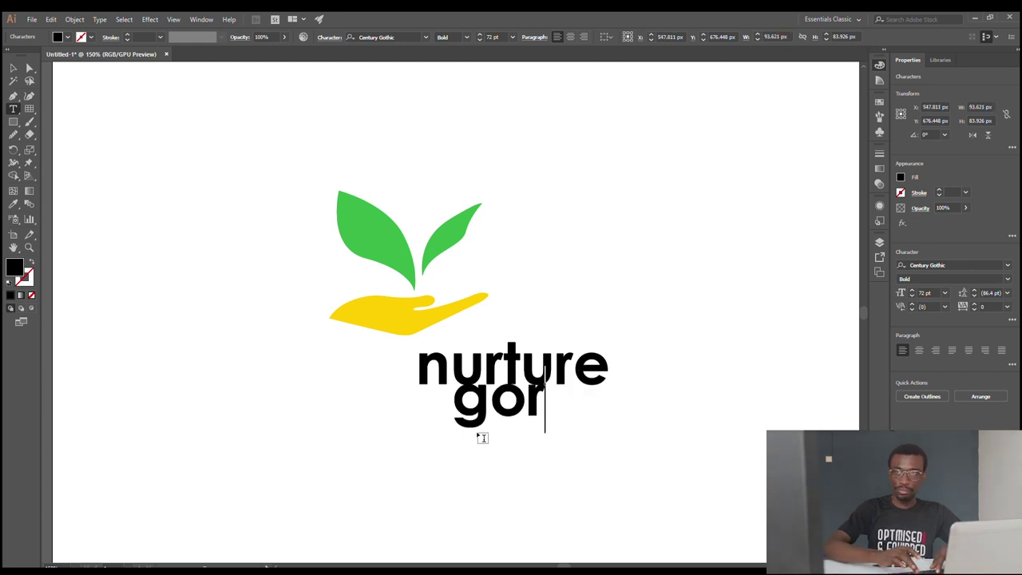
{"action": "type", "text": "wth & "}
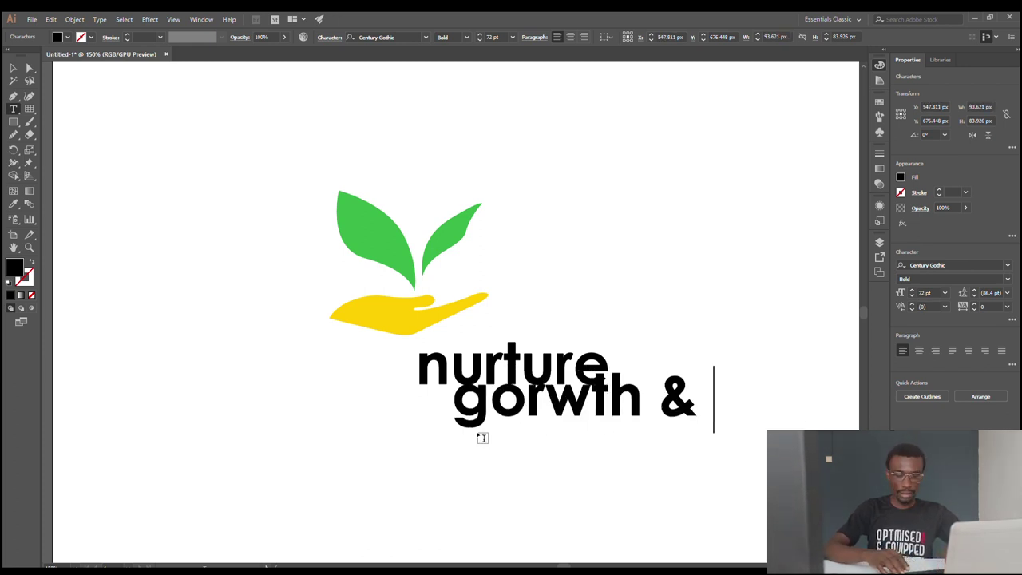
{"action": "type", "text": "wel"}
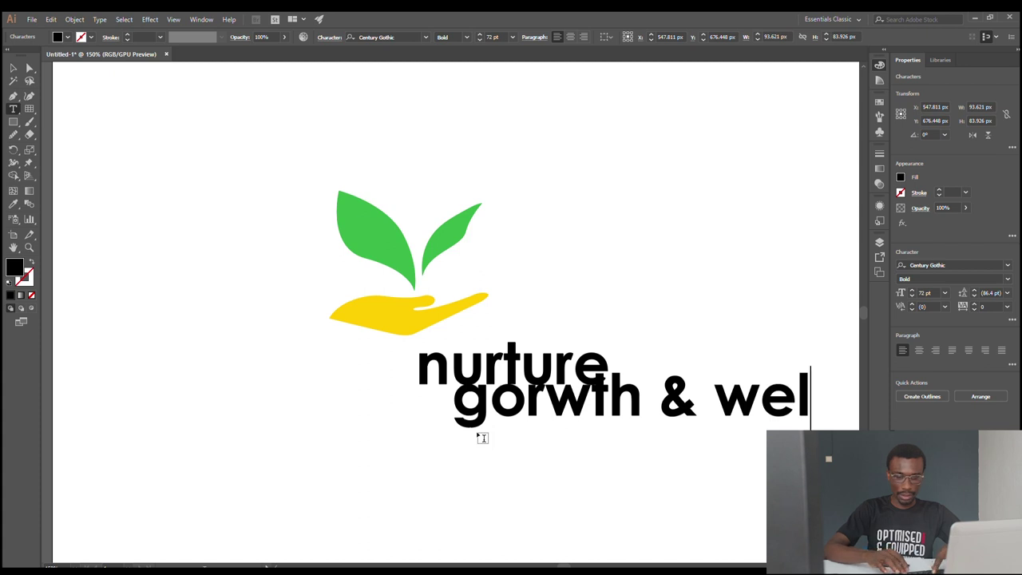
{"action": "type", "text": "lbeing"}
Set the whole "gorwth & wellbeing" tagline to the Regular style at 24 pt and leave text editing
{"action": "key", "text": "ctrl+a"}
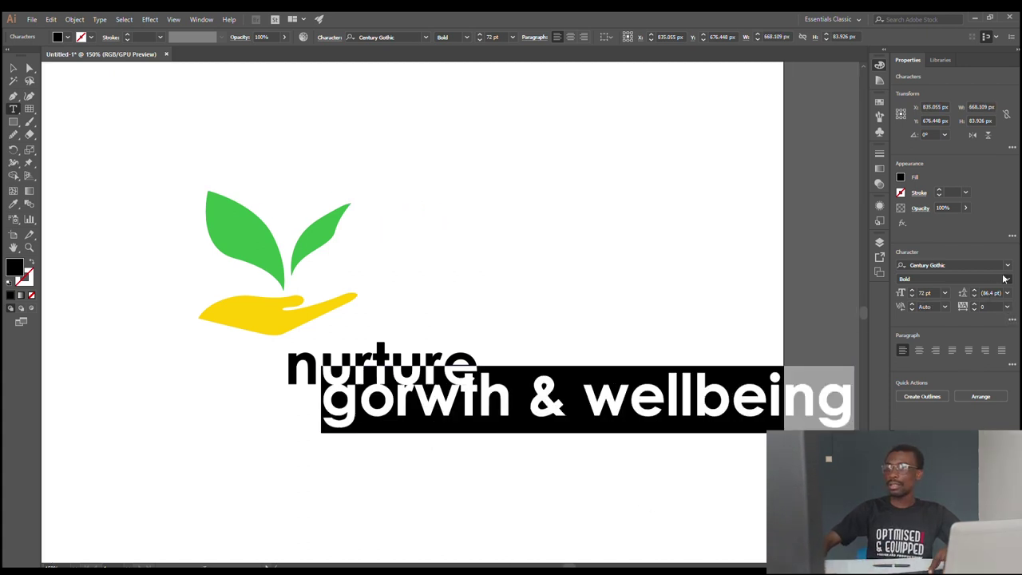
{"action": "scroll", "coordinate": [1004, 278], "scroll_direction": "up", "scroll_amount": 2}
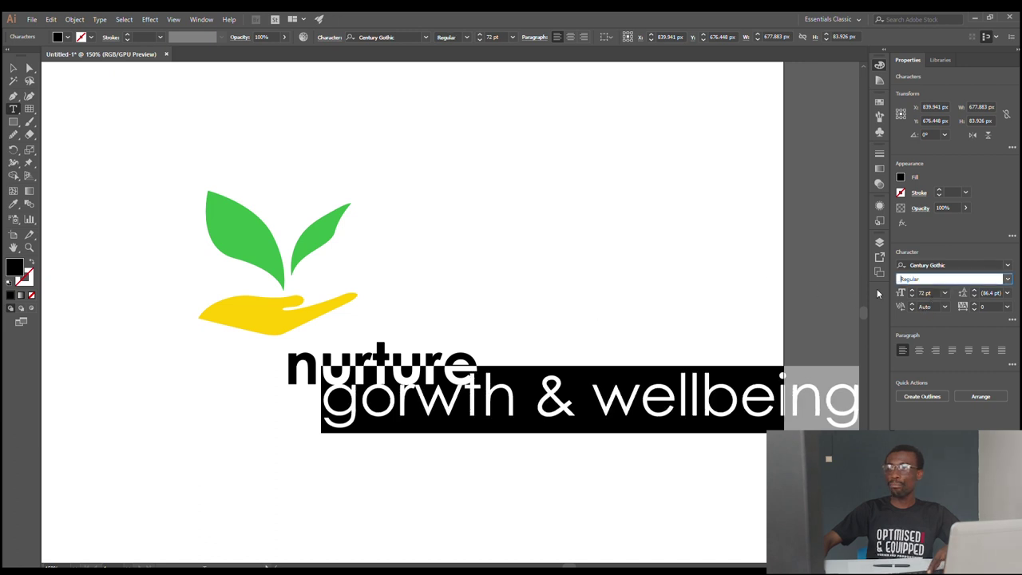
{"action": "left_click", "coordinate": [941, 292]}
{"action": "type", "text": "24"}
{"action": "key", "text": "Return"}
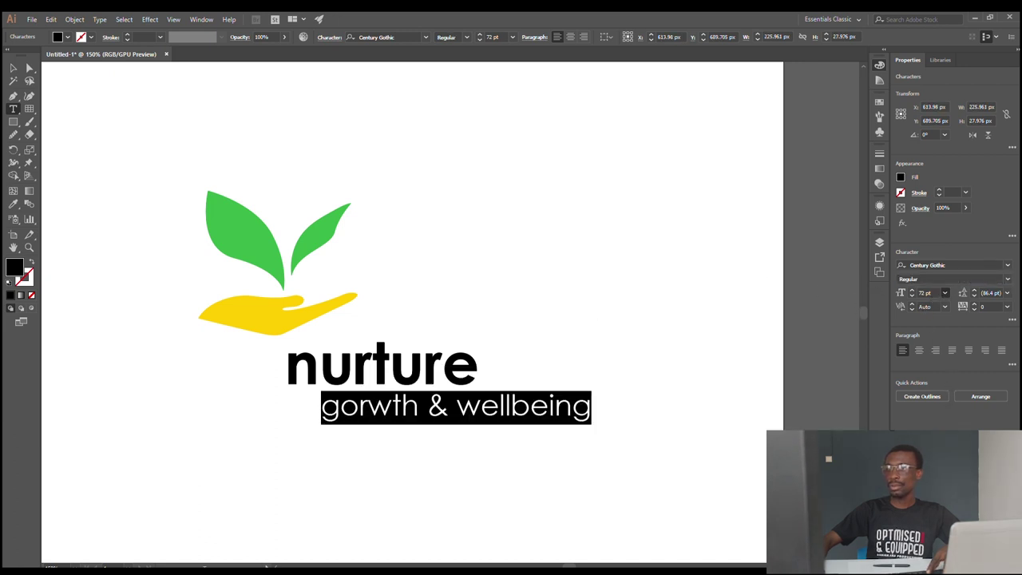
{"action": "left_click", "coordinate": [628, 360]}
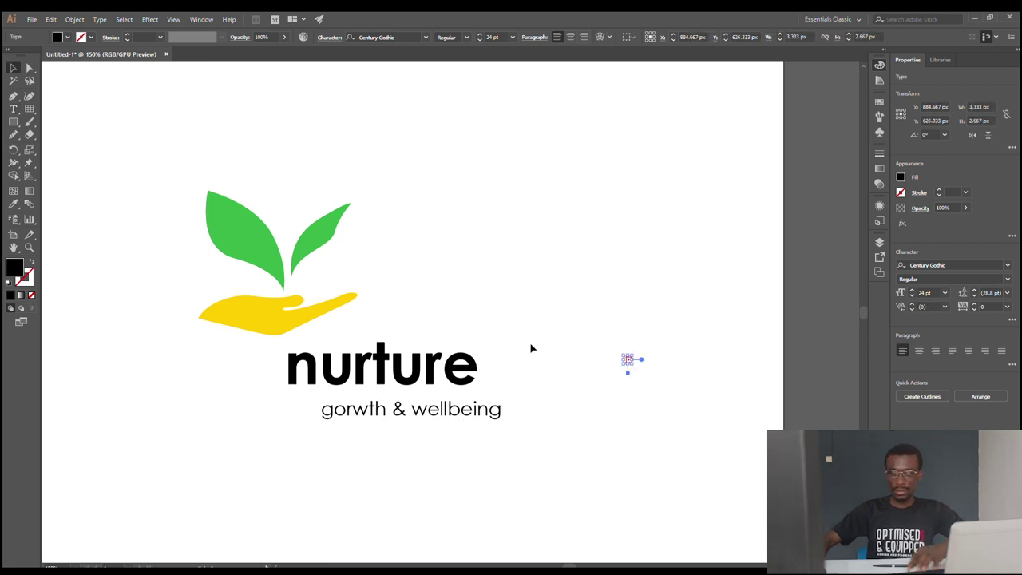
{"action": "key", "text": "Escape"}
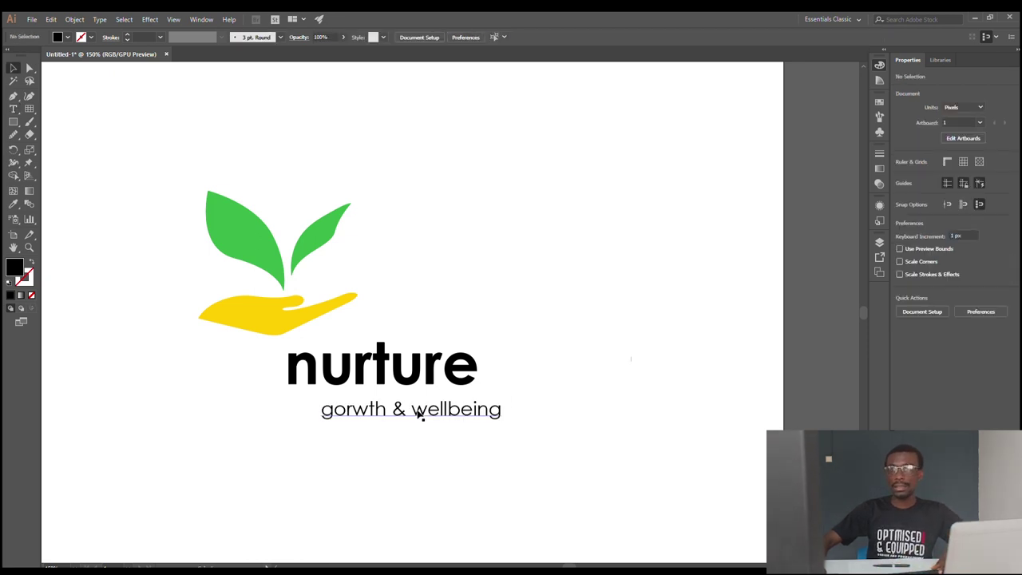
Move the tagline directly beneath the word "nurture", near its starting edge, and set the tagline's tracking to 25
{"action": "left_click_drag", "start_coordinate": [438, 411], "coordinate": [405, 401]}
{"action": "scroll", "coordinate": [351, 380], "scroll_direction": "up", "scroll_amount": 3}
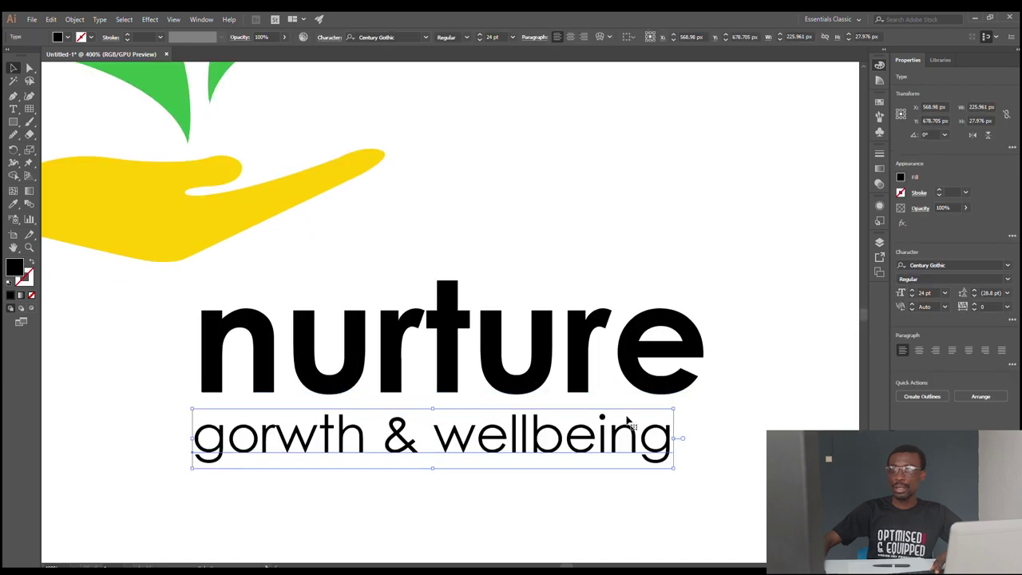
{"action": "left_click", "coordinate": [1006, 306]}
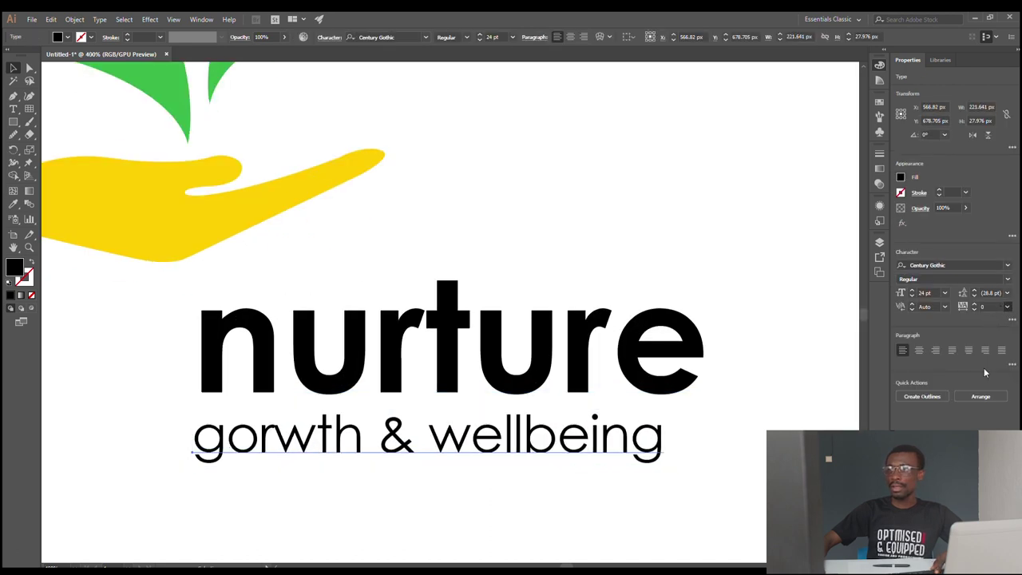
{"action": "left_click", "coordinate": [988, 416]}
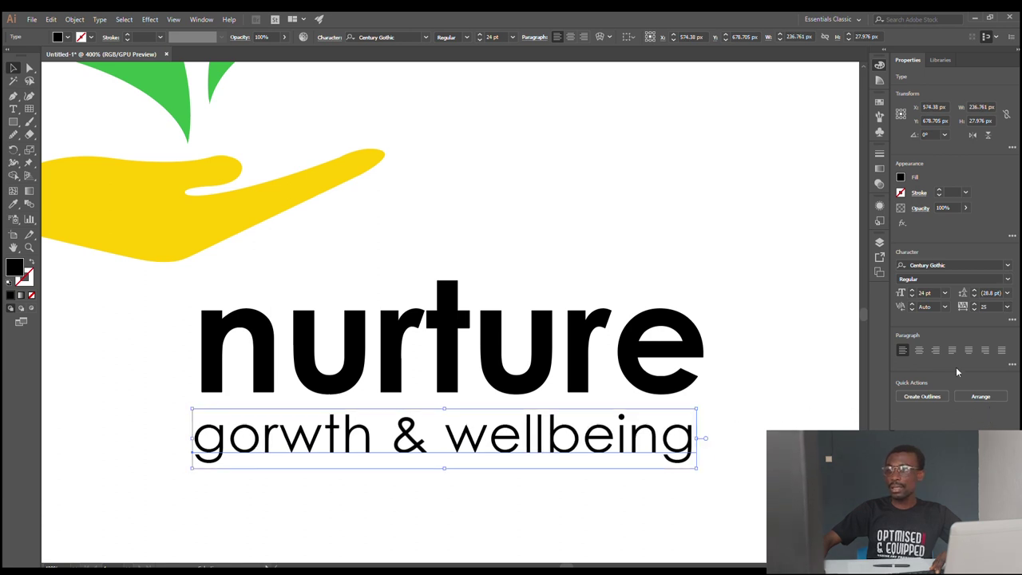
Set the tracking of the "gorwth & wellbeing" tagline to 35 and deselect it
{"action": "left_click", "coordinate": [992, 308]}
{"action": "type", "text": "30"}
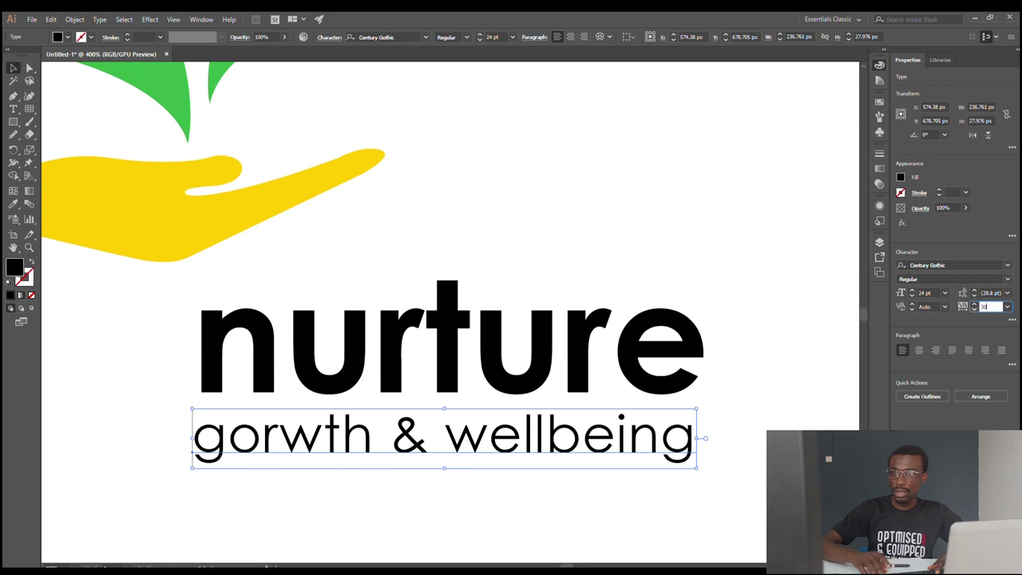
{"action": "key", "text": "Return"}
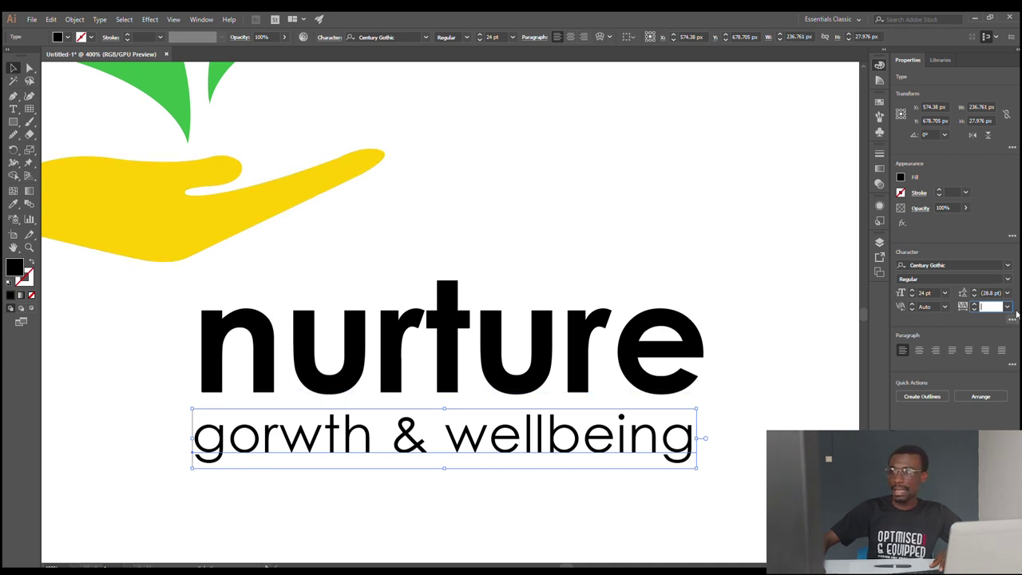
{"action": "type", "text": "35"}
{"action": "key", "text": "Return"}
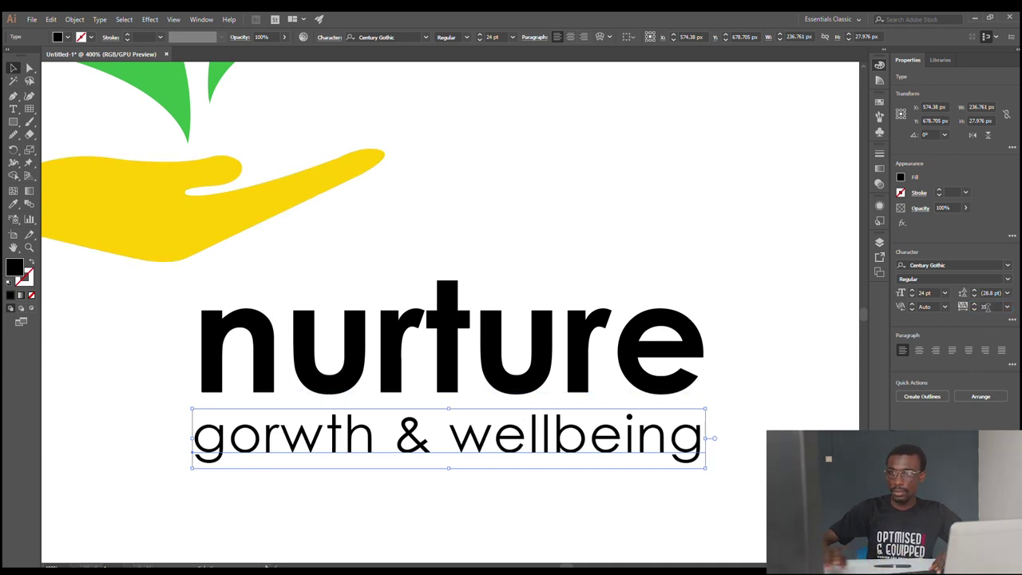
{"action": "left_click", "coordinate": [743, 311]}
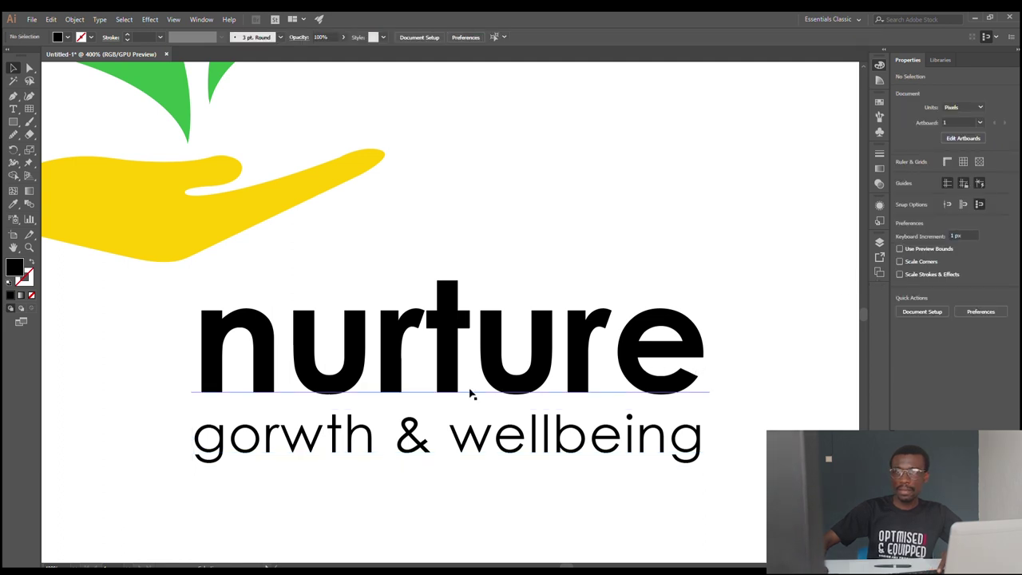
Nudge the tagline slightly sideways so its starting edge lines up with the first letter of "nurture"
{"action": "mouse_move", "coordinate": [466, 435]}
{"action": "left_mouse_down"}
{"action": "mouse_move", "coordinate": [479, 438]}
{"action": "mouse_move", "coordinate": [469, 433]}
{"action": "left_mouse_up"}
{"action": "left_click", "coordinate": [527, 248]}
{"action": "scroll", "coordinate": [527, 249], "scroll_direction": "up", "scroll_amount": 1}
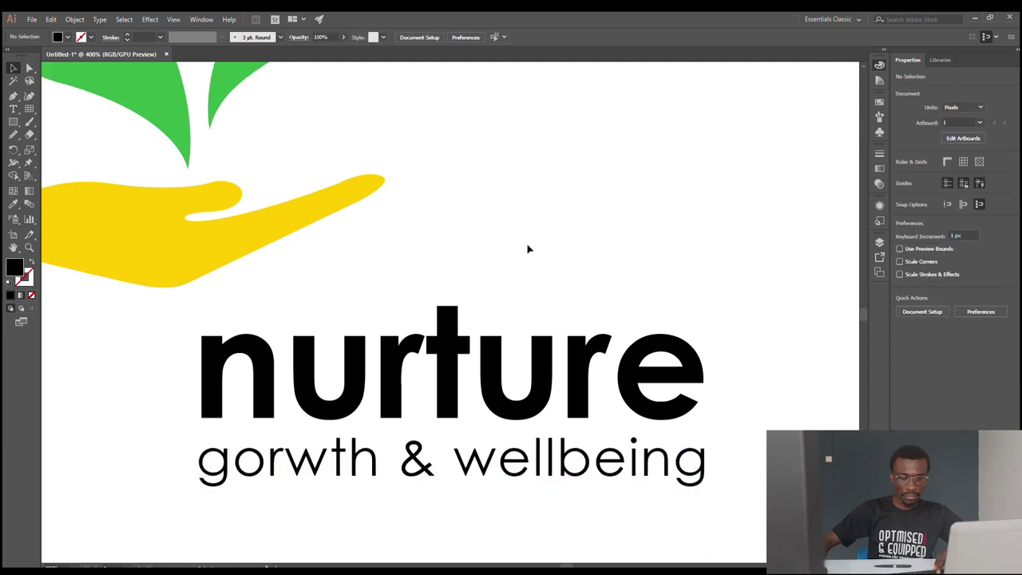
{"action": "scroll", "coordinate": [527, 248], "scroll_direction": "up", "scroll_amount": 1}
{"action": "scroll", "coordinate": [529, 249], "scroll_direction": "down", "scroll_amount": 3}
{"action": "scroll", "coordinate": [547, 255], "scroll_direction": "up", "scroll_amount": 2}
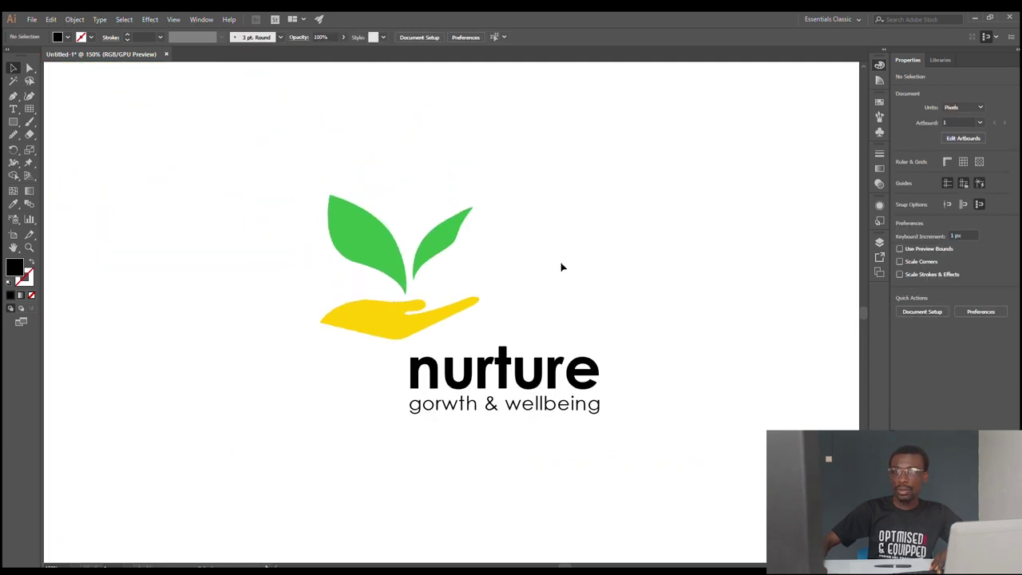
{"action": "scroll", "coordinate": [562, 270], "scroll_direction": "down", "scroll_amount": 1}
{"action": "scroll", "coordinate": [561, 313], "scroll_direction": "up", "scroll_amount": 4}
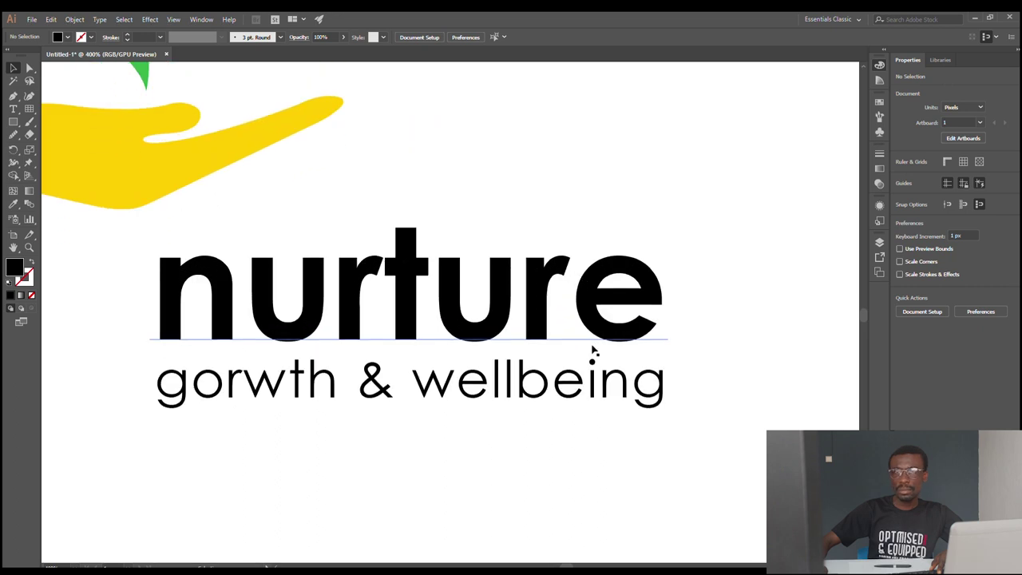
Set the tagline's tracking to 30 so its width matches the word "nurture", and deselect it
{"action": "left_click", "coordinate": [658, 387]}
{"action": "left_click", "coordinate": [983, 308]}
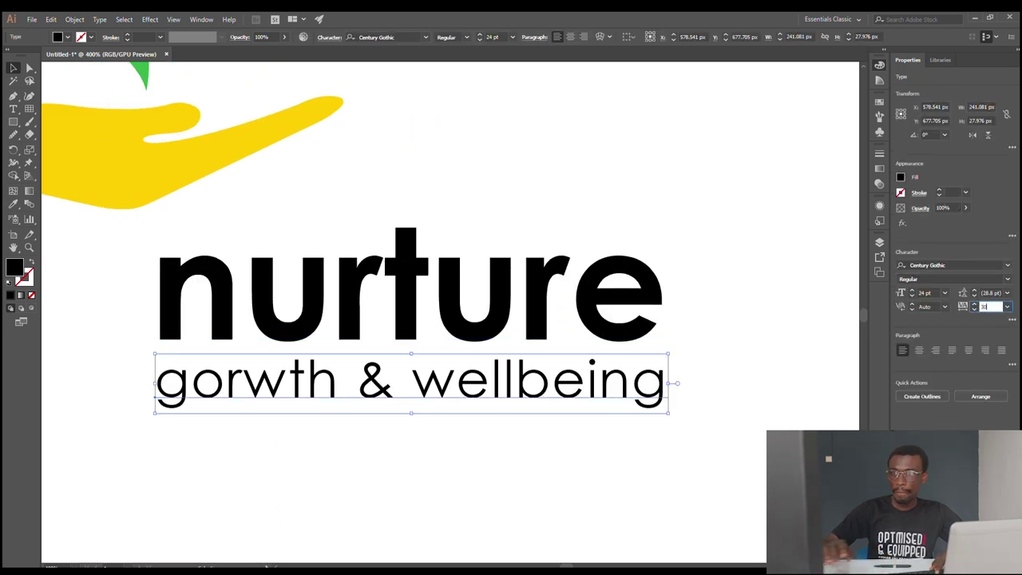
{"action": "type", "text": "30"}
{"action": "key", "text": "Return"}
{"action": "left_click", "coordinate": [678, 285]}
{"action": "key", "text": "ctrl+0"}
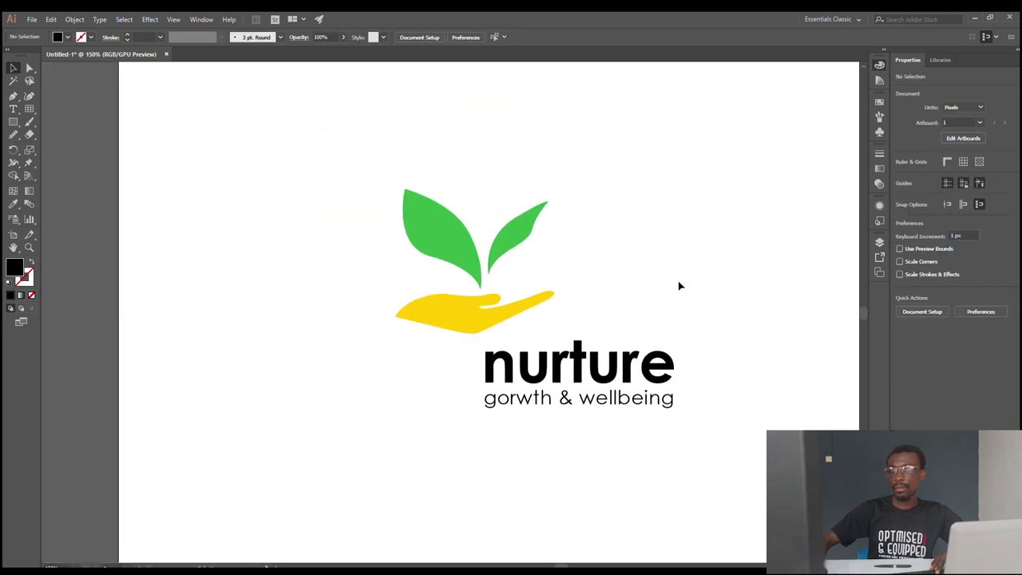
Group the leaf-and-hand icon, brand name and tagline, and move the group to the upper part of the artboard
{"action": "scroll", "coordinate": [678, 285], "scroll_direction": "down", "scroll_amount": 2}
{"action": "key", "text": "ctrl+minus"}
{"action": "key", "text": "ctrl+minus"}
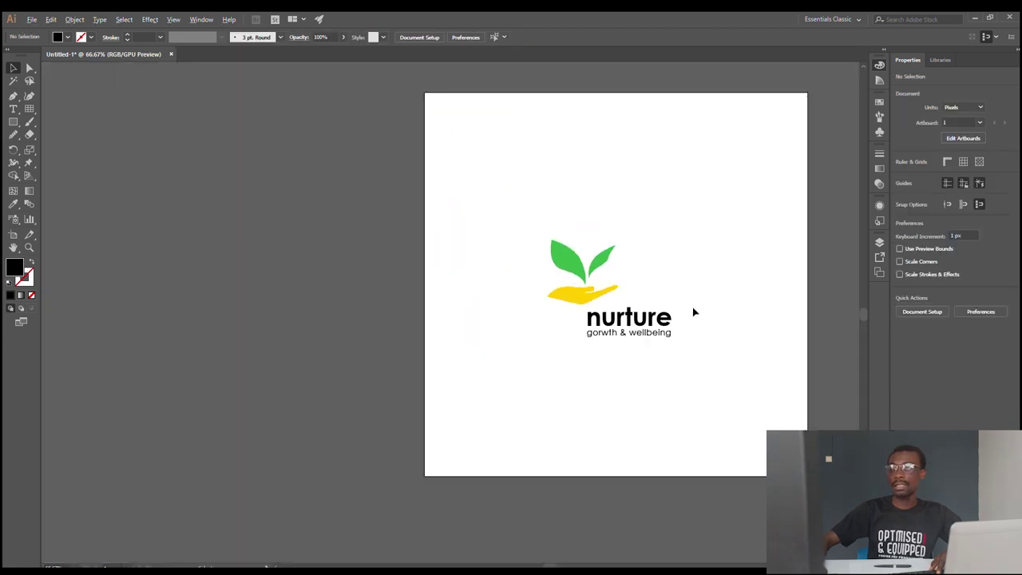
{"action": "scroll", "coordinate": [670, 312], "scroll_direction": "up", "scroll_amount": 3}
{"action": "scroll", "coordinate": [646, 308], "scroll_direction": "down", "scroll_amount": 1}
{"action": "scroll", "coordinate": [662, 301], "scroll_direction": "down", "scroll_amount": 1}
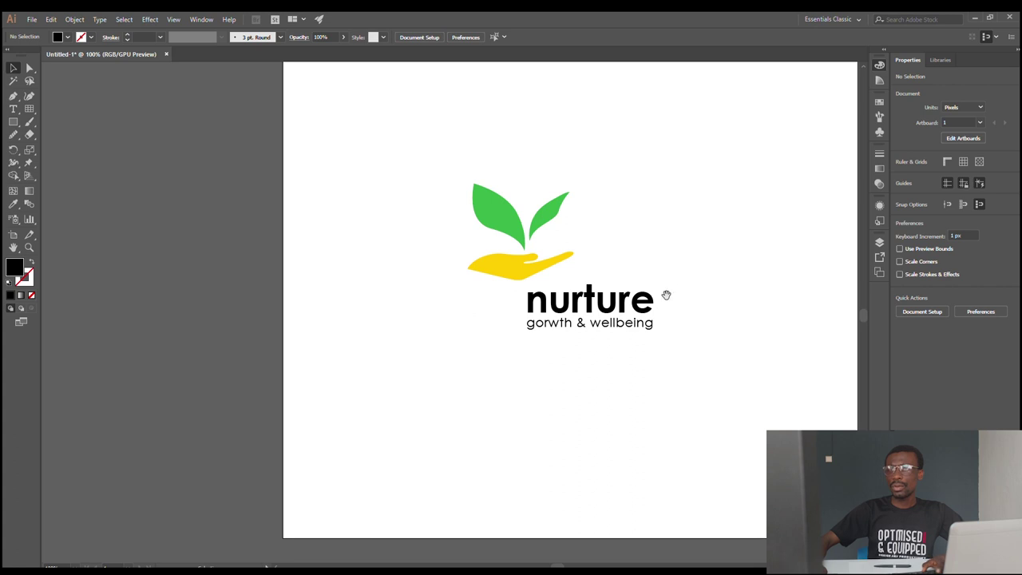
{"action": "scroll", "coordinate": [568, 285], "scroll_direction": "right", "scroll_amount": 3}
{"action": "scroll", "coordinate": [481, 296], "scroll_direction": "up", "scroll_amount": 2}
{"action": "scroll", "coordinate": [456, 320], "scroll_direction": "down", "scroll_amount": 1}
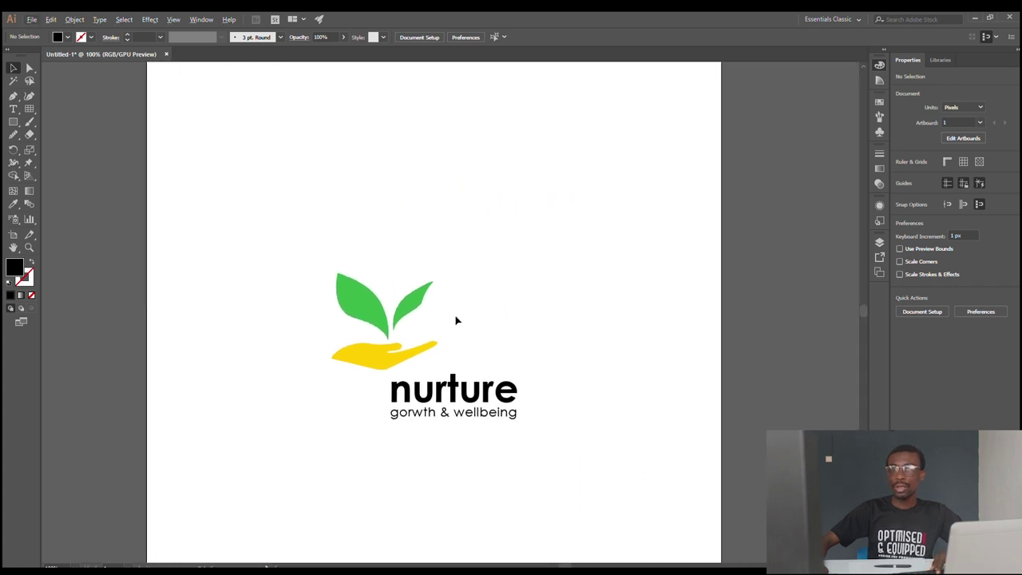
{"action": "left_click_drag", "start_coordinate": [303, 244], "coordinate": [563, 471]}
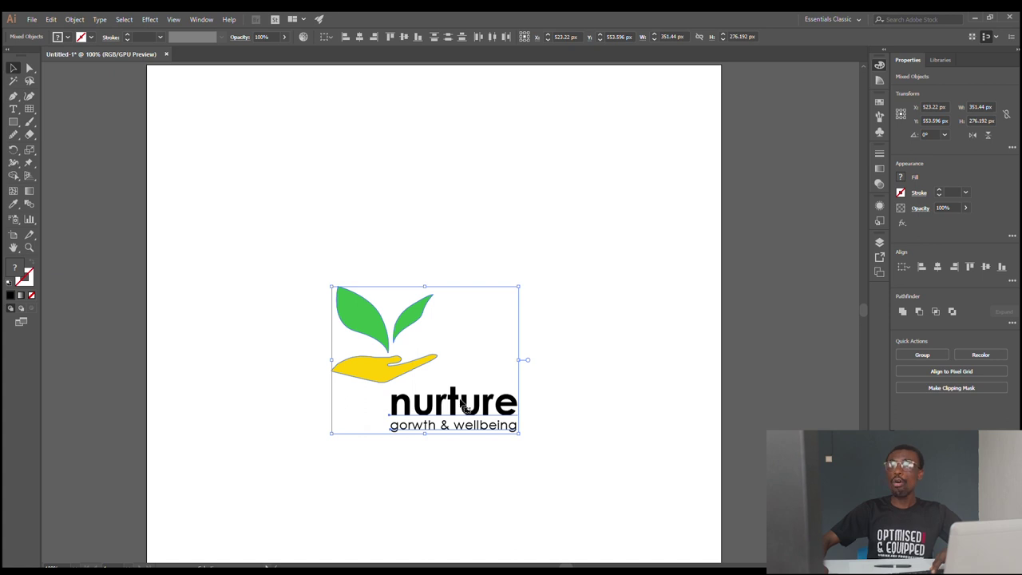
{"action": "key", "text": "ctrl+g"}
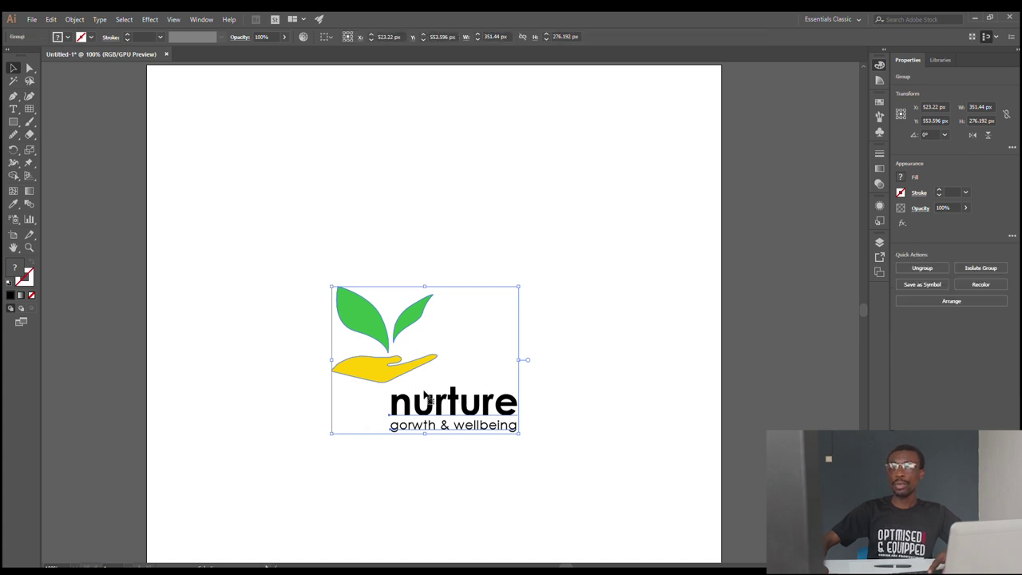
{"action": "left_click_drag", "start_coordinate": [438, 401], "coordinate": [450, 247]}
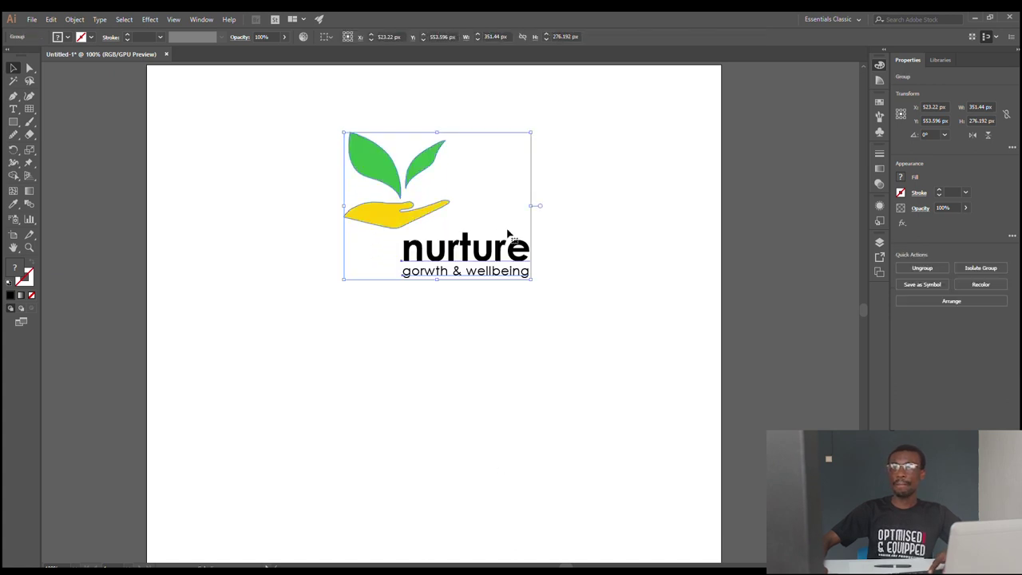
{"action": "left_click", "coordinate": [618, 219]}
Move the logo group back towards the middle, align it horizontally and vertically to the artboard's centre, and deselect it
{"action": "scroll", "coordinate": [511, 231], "scroll_direction": "up", "scroll_amount": 2}
{"action": "scroll", "coordinate": [490, 235], "scroll_direction": "down", "scroll_amount": 1}
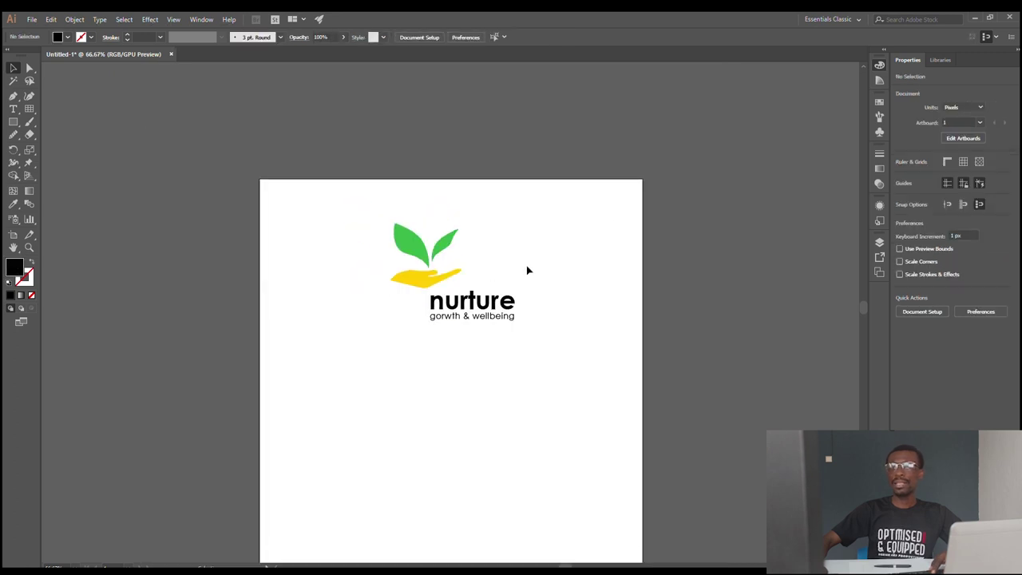
{"action": "scroll", "coordinate": [522, 267], "scroll_direction": "up", "scroll_amount": 1}
{"action": "left_click_drag", "start_coordinate": [276, 171], "coordinate": [503, 342]}
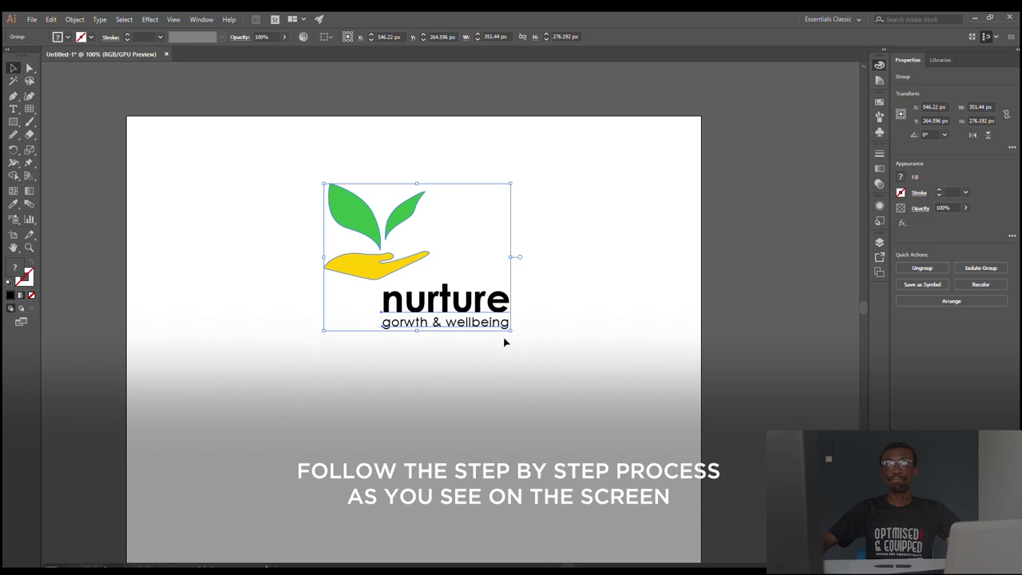
{"action": "scroll", "coordinate": [511, 320], "scroll_direction": "down", "scroll_amount": 1}
{"action": "scroll", "coordinate": [519, 284], "scroll_direction": "up", "scroll_amount": 1}
{"action": "scroll", "coordinate": [519, 285], "scroll_direction": "down", "scroll_amount": 1}
{"action": "scroll", "coordinate": [510, 275], "scroll_direction": "up", "scroll_amount": 1}
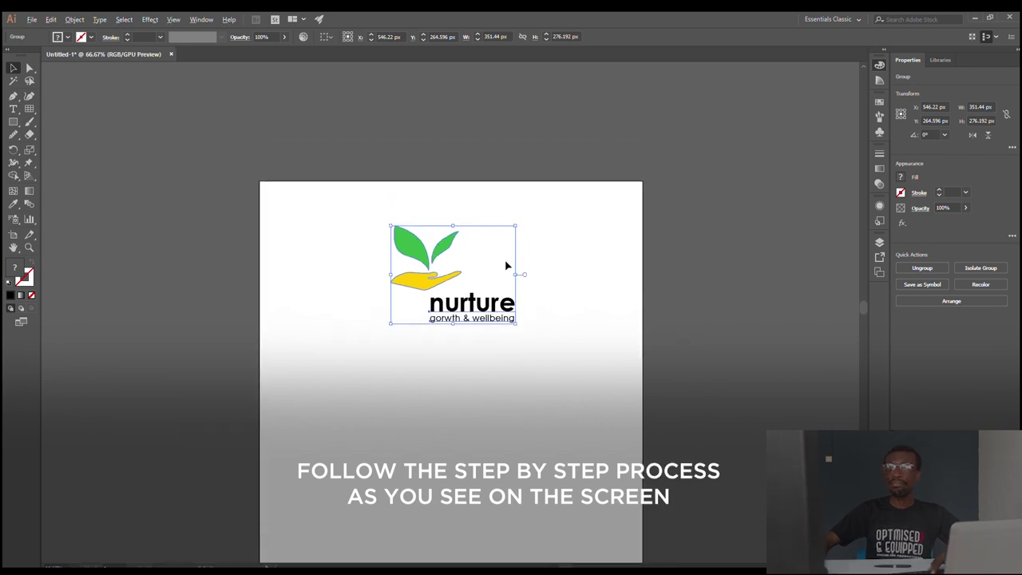
{"action": "scroll", "coordinate": [506, 264], "scroll_direction": "up", "scroll_amount": 3}
{"action": "scroll", "coordinate": [506, 264], "scroll_direction": "down", "scroll_amount": 4}
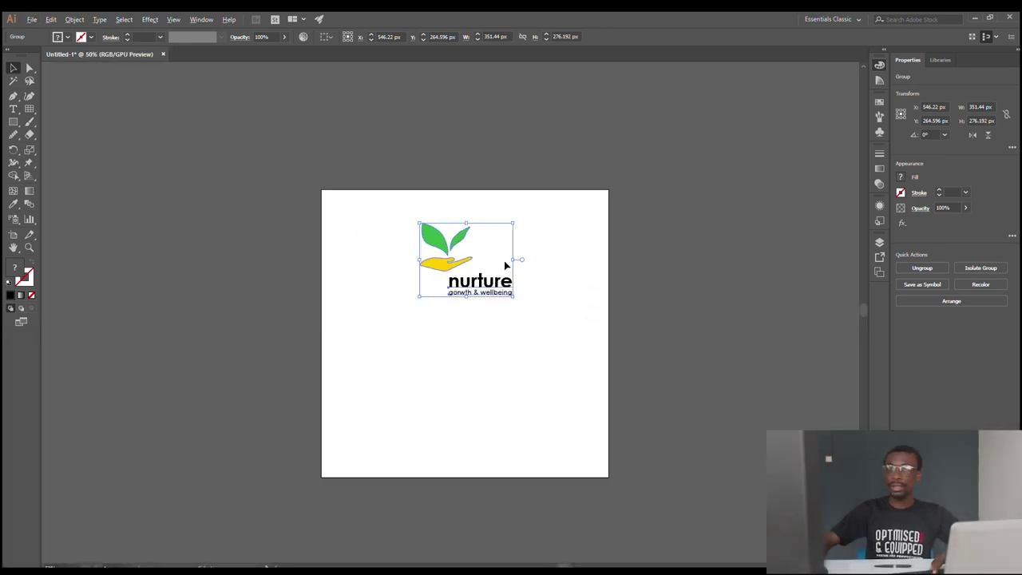
{"action": "left_click_drag", "start_coordinate": [490, 281], "coordinate": [479, 340]}
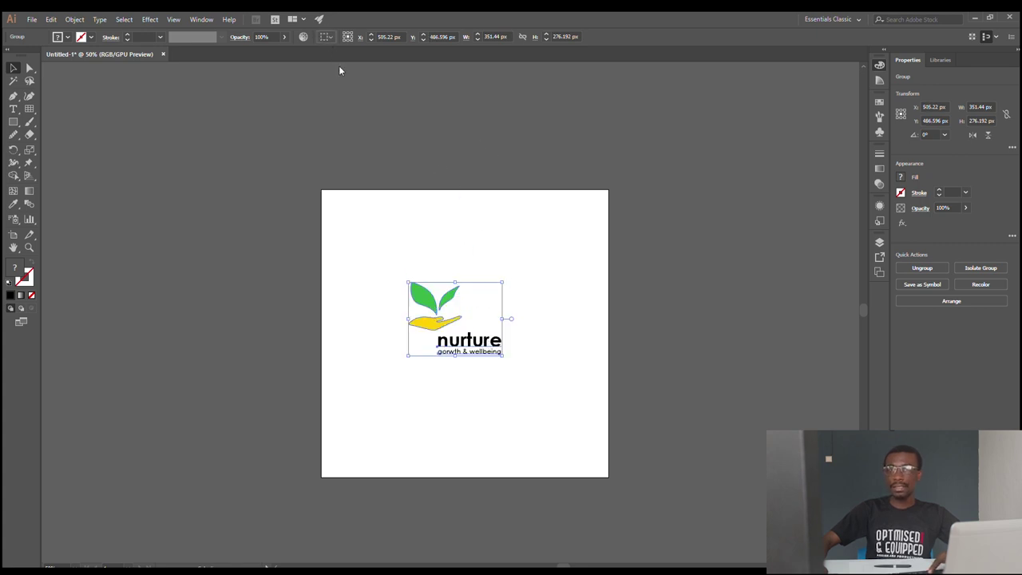
{"action": "left_click", "coordinate": [360, 37]}
{"action": "left_click", "coordinate": [402, 35]}
{"action": "left_click", "coordinate": [484, 279]}
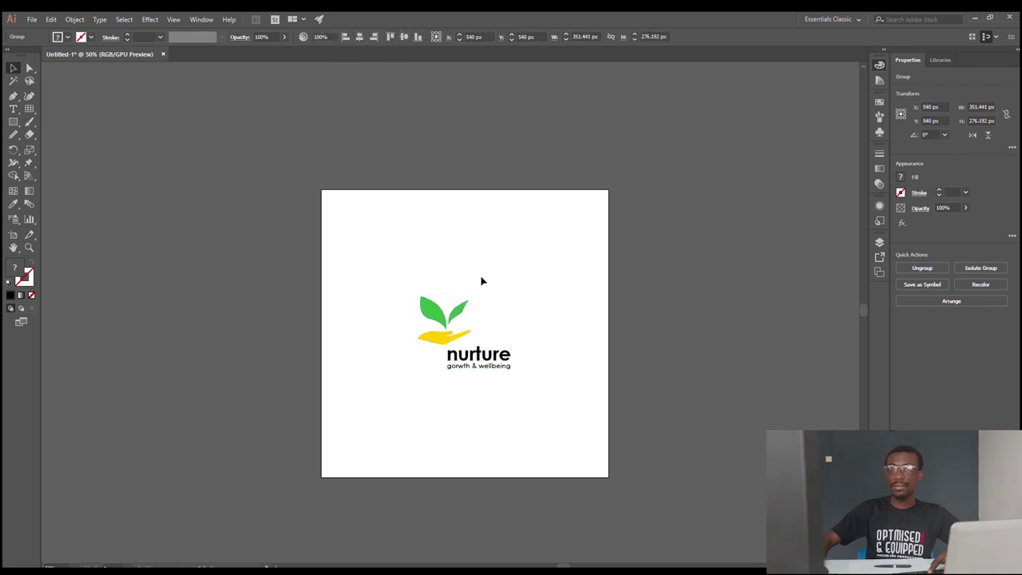
Start saving the document and choose the O&E Exercise materials folder on the Desktop as its location
{"action": "scroll", "coordinate": [484, 278], "scroll_direction": "up", "scroll_amount": 2}
{"action": "scroll", "coordinate": [515, 277], "scroll_direction": "down", "scroll_amount": 1}
{"action": "scroll", "coordinate": [515, 278], "scroll_direction": "up", "scroll_amount": 1}
{"action": "scroll", "coordinate": [515, 278], "scroll_direction": "down", "scroll_amount": 1}
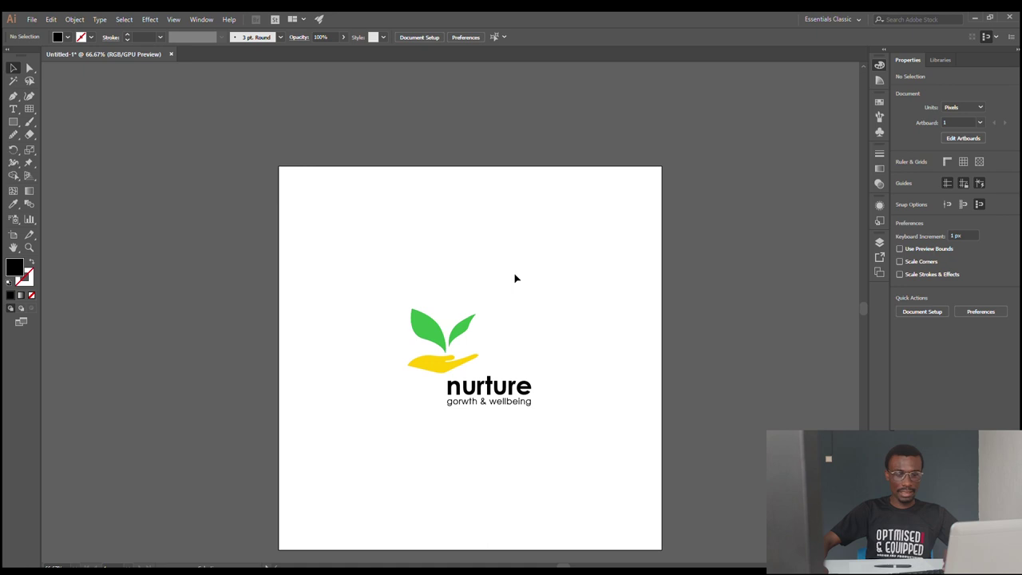
{"action": "key", "text": "ctrl+s"}
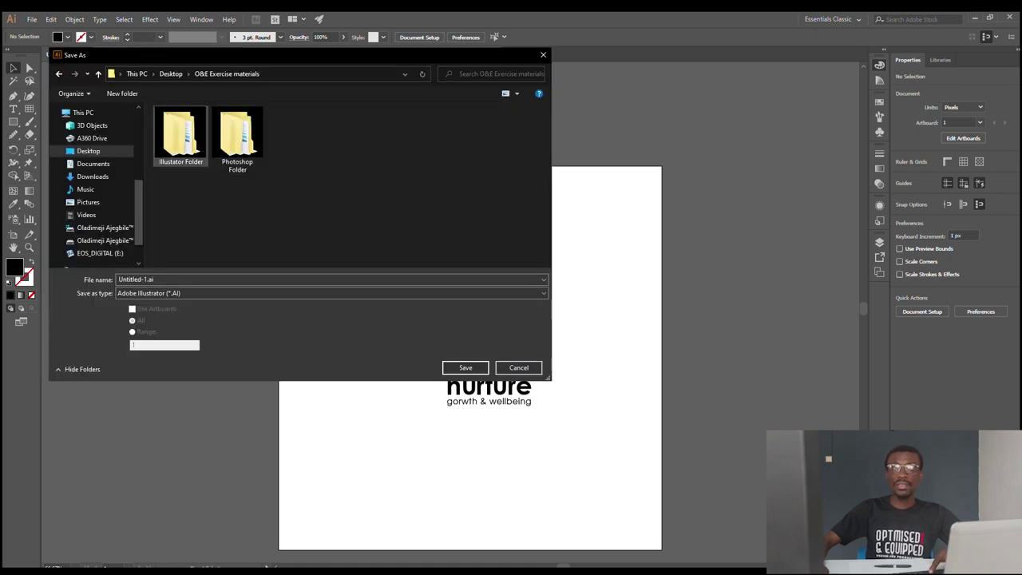
{"action": "left_click", "coordinate": [88, 150]}
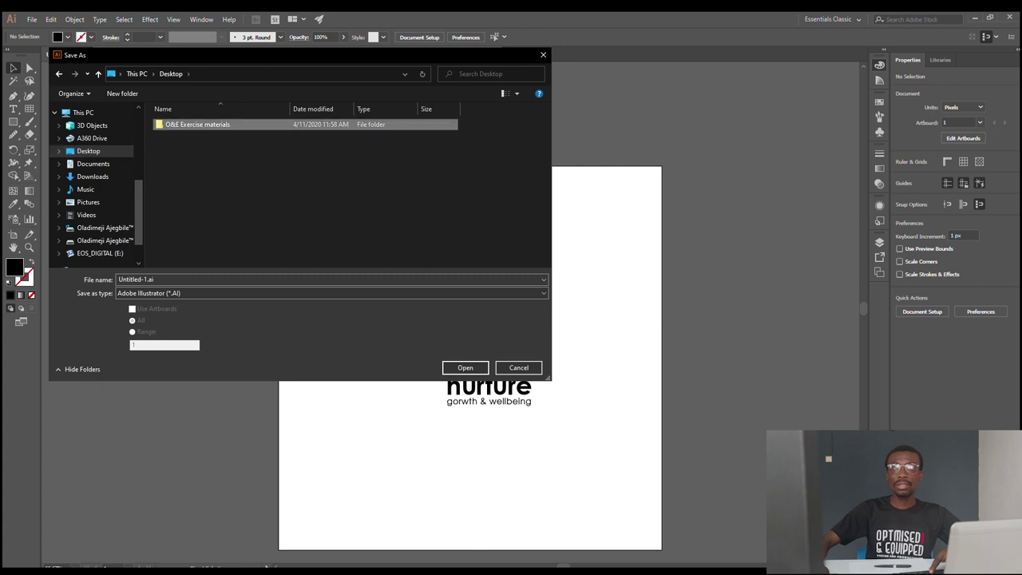
{"action": "double_click", "coordinate": [192, 125]}
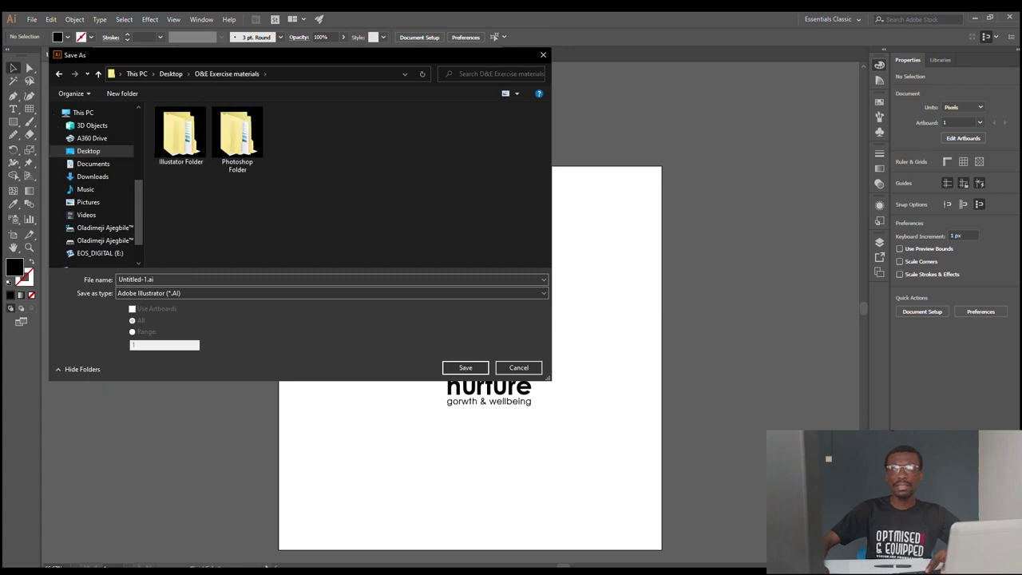
Create a folder named "pRACTICE" inside O&E Exercise materials and open it as the save location
{"action": "left_click", "coordinate": [123, 93]}
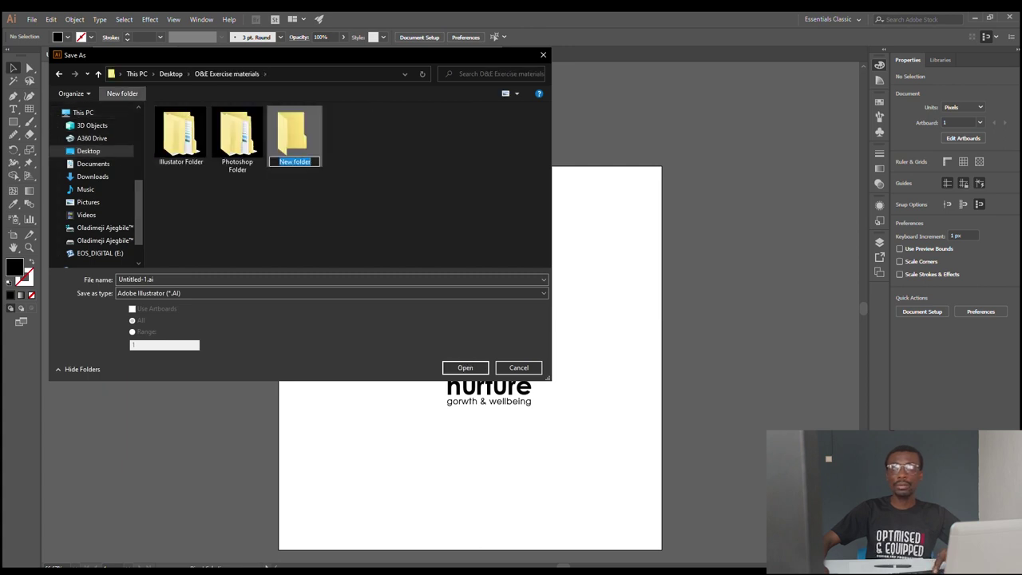
{"action": "type", "text": "pRAC"}
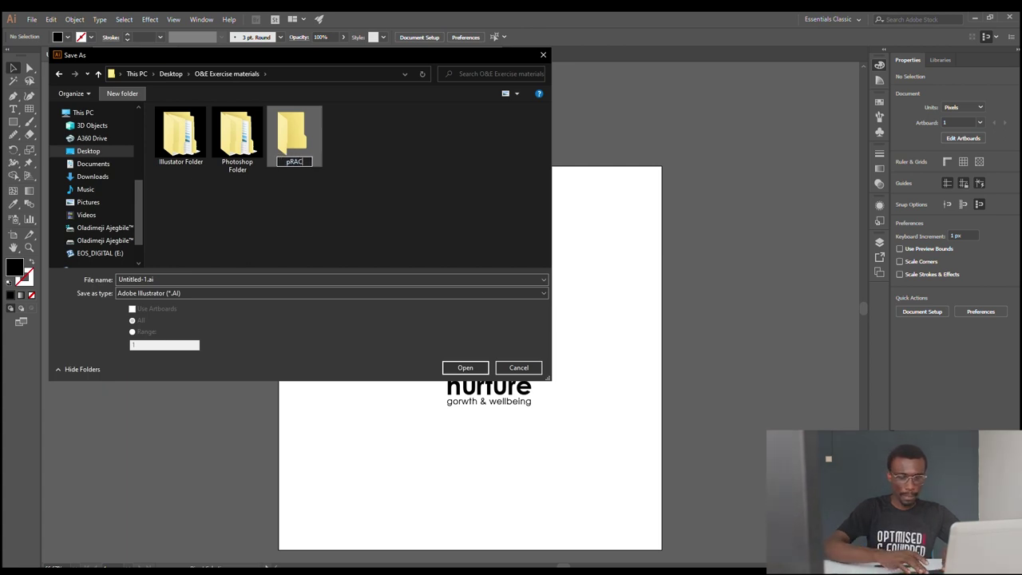
{"action": "type", "text": "TICE"}
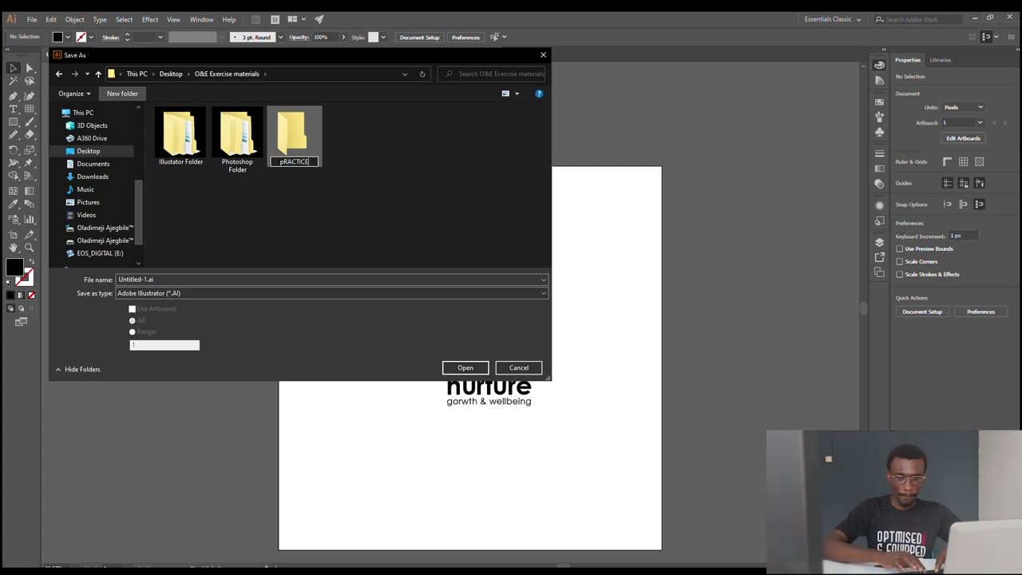
{"action": "key", "text": "Return"}
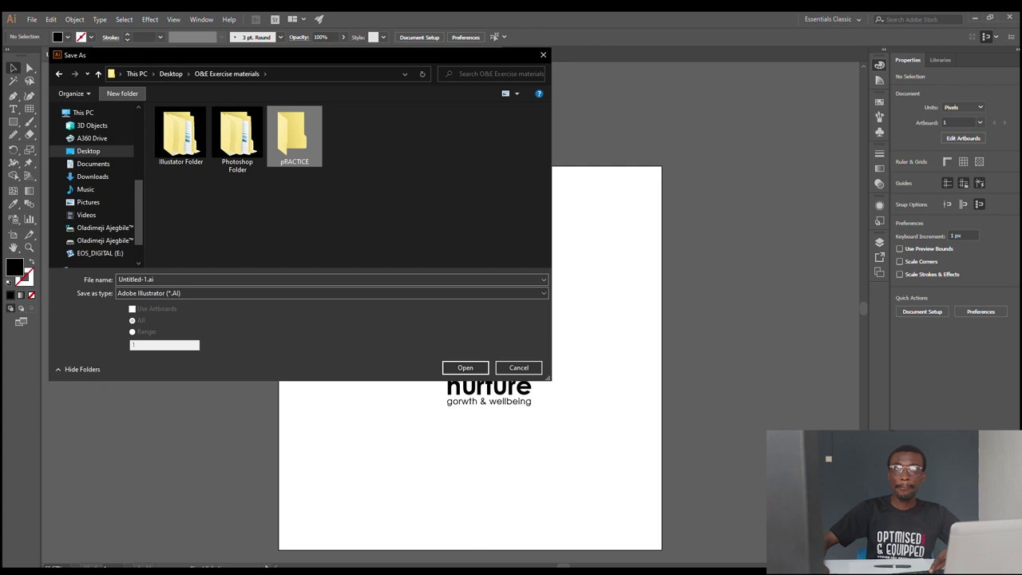
{"action": "key", "text": "Return"}
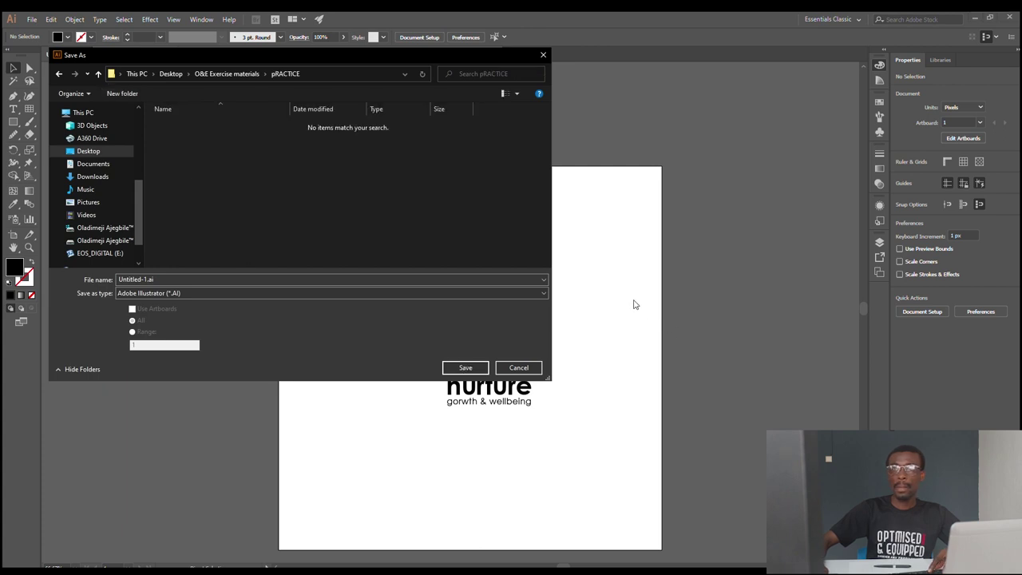
Save the document as "Logo design (nurture).ai" in Adobe Illustrator format, accepting the default Illustrator CC options
{"action": "key", "text": "Right"}
{"action": "key", "text": "BackSpace"}
{"action": "key", "text": "BackSpace"}
{"action": "key", "text": "BackSpace"}
{"action": "key", "text": "BackSpace"}
{"action": "key", "text": "BackSpace"}
{"action": "key", "text": "BackSpace"}
{"action": "key", "text": "BackSpace"}
{"action": "type", "text": "Lo"}
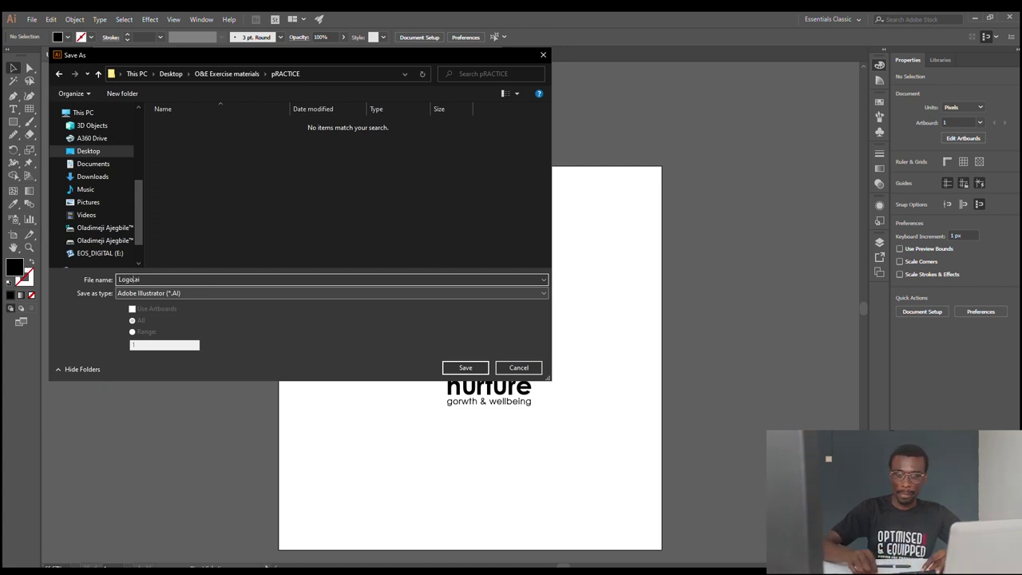
{"action": "type", "text": "go Design"}
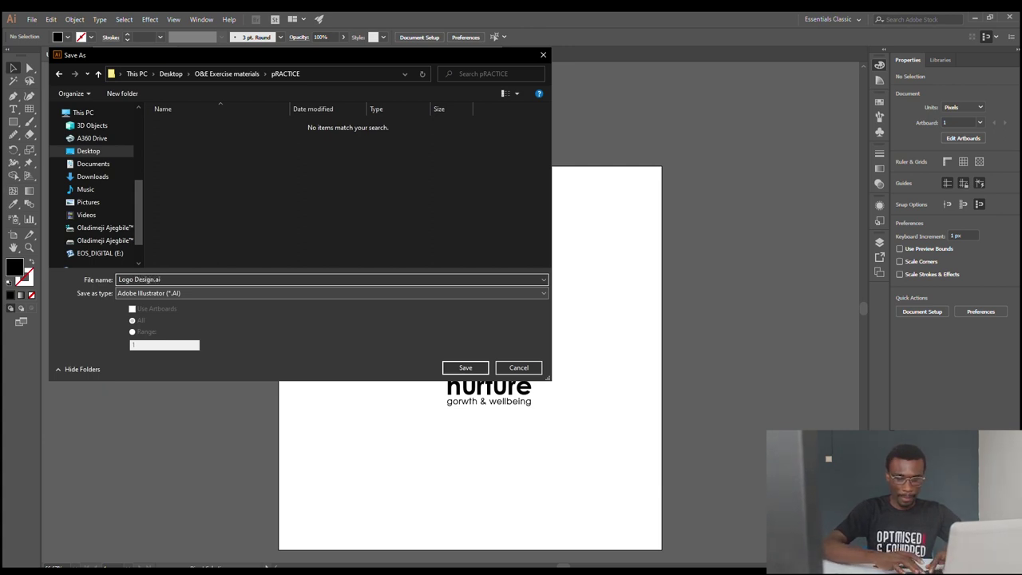
{"action": "type", "text": " Nurture"}
{"action": "key", "text": "Return"}
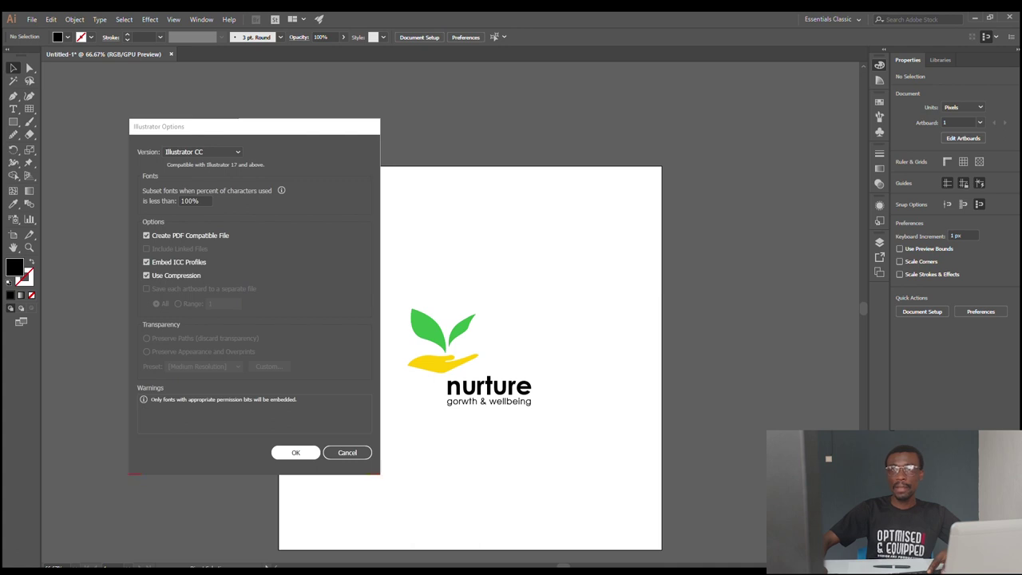
{"action": "left_click", "coordinate": [295, 452]}
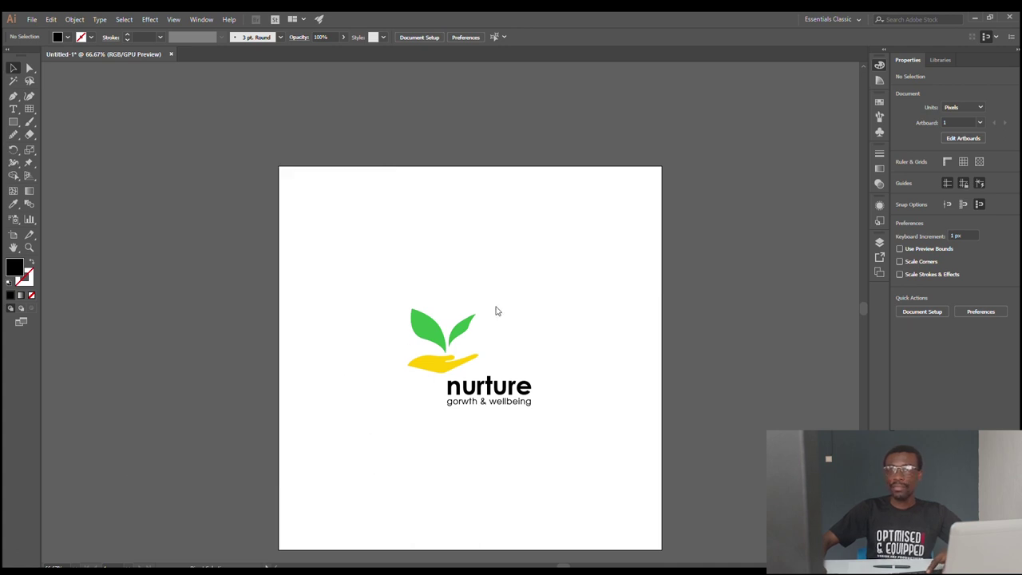
{"action": "scroll", "coordinate": [495, 311], "scroll_direction": "down", "scroll_amount": 2}
{"action": "scroll", "coordinate": [522, 263], "scroll_direction": "up", "scroll_amount": 3}
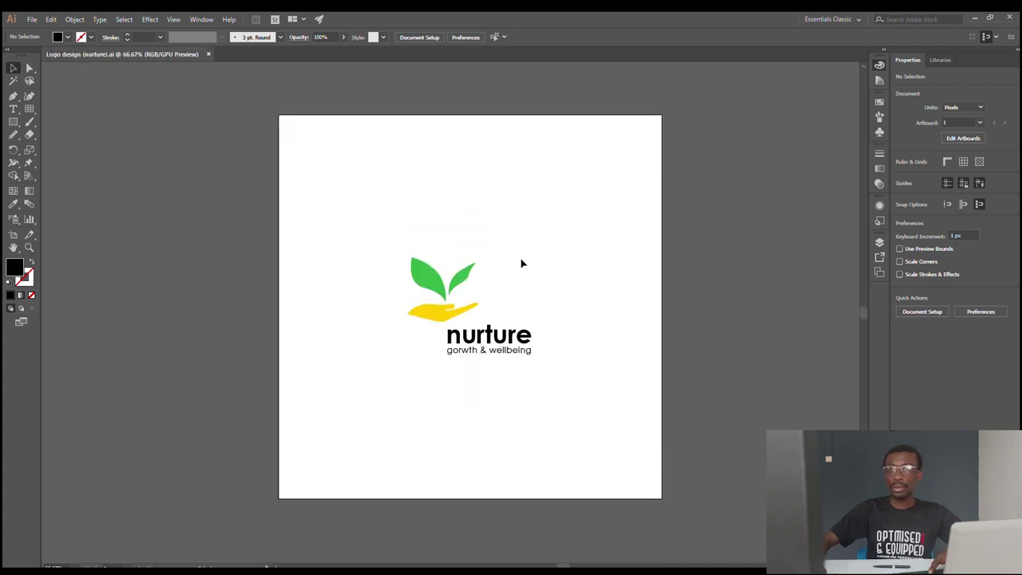
{"action": "scroll", "coordinate": [483, 268], "scroll_direction": "down", "scroll_amount": 1}
{"action": "scroll", "coordinate": [488, 266], "scroll_direction": "up", "scroll_amount": 3}
{"action": "scroll", "coordinate": [493, 272], "scroll_direction": "down", "scroll_amount": 2}
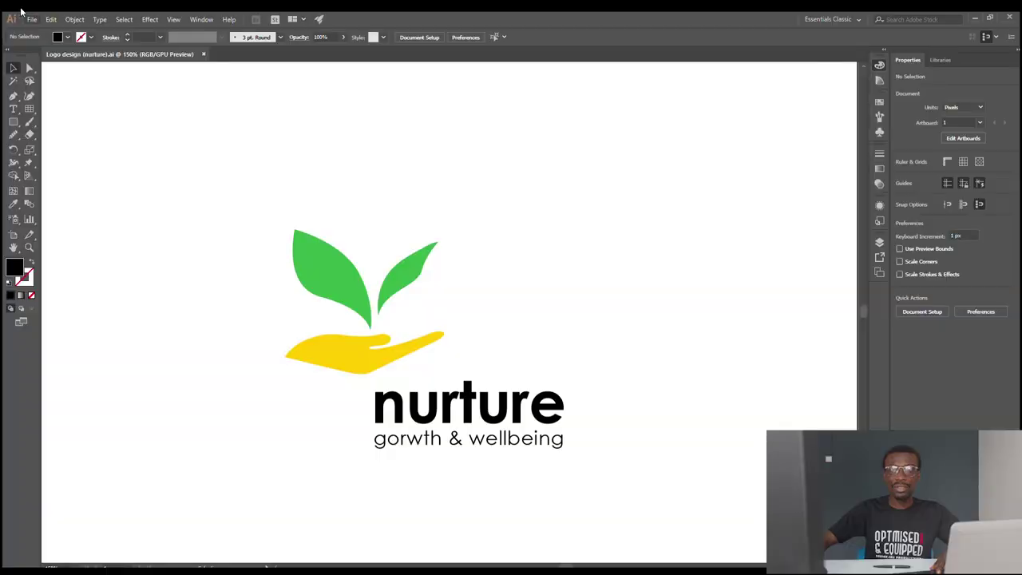
Open ic_product_icon_192px.ai from the Icon Grid Guide folder in the O&E Exercise materials Illustrator folder on the Desktop
{"action": "left_click", "coordinate": [32, 18]}
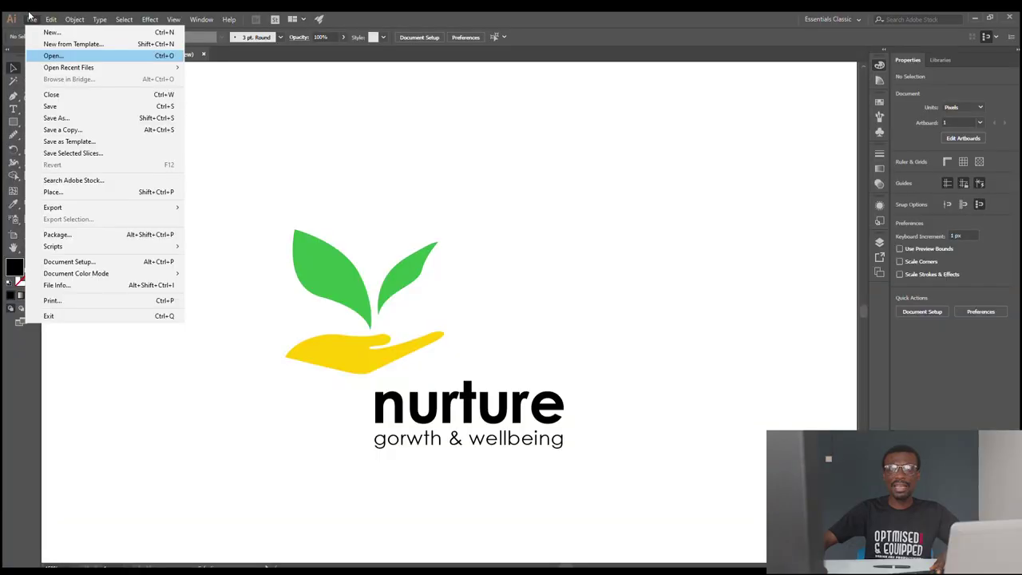
{"action": "left_click", "coordinate": [53, 55]}
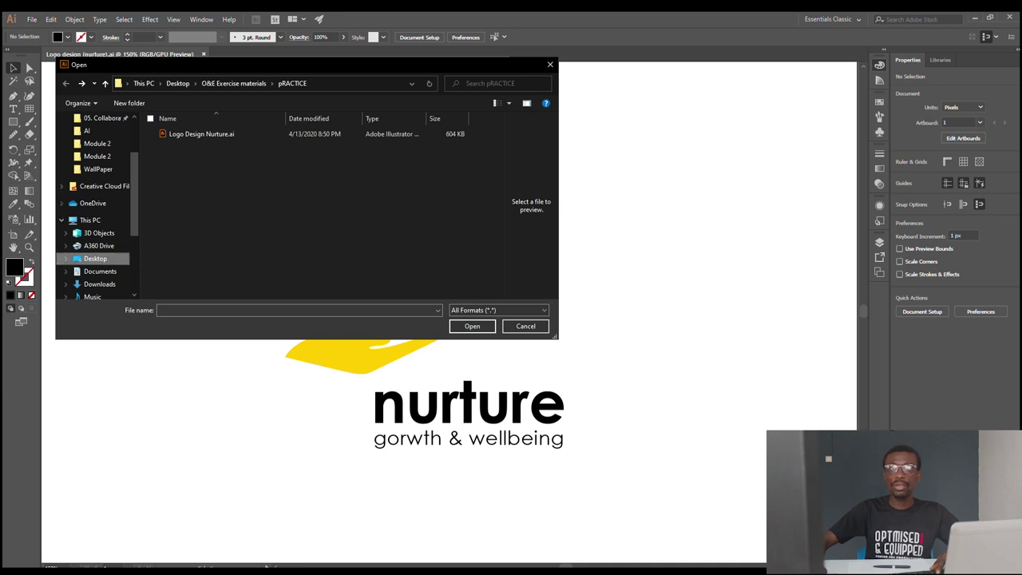
{"action": "left_click", "coordinate": [95, 258]}
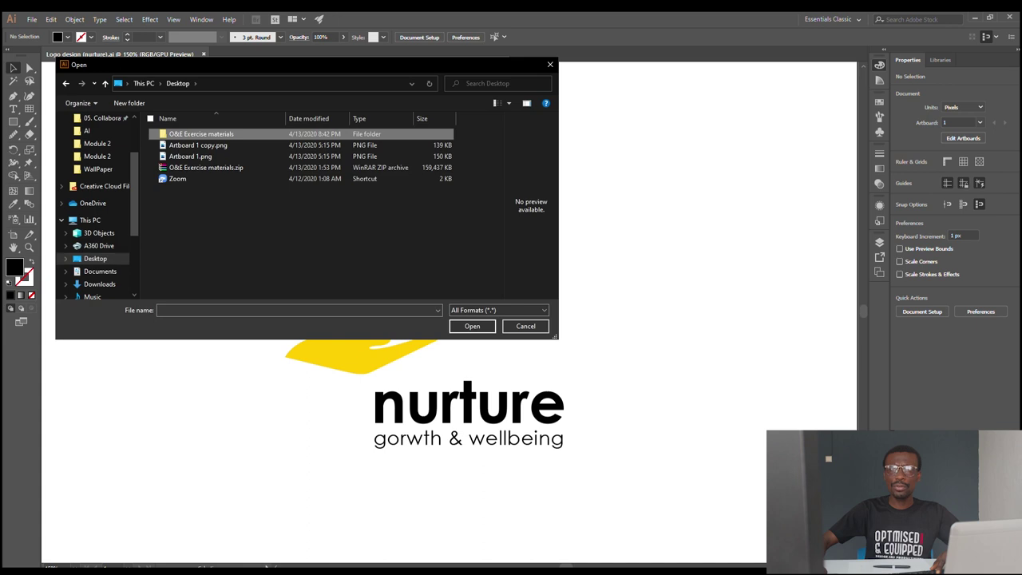
{"action": "double_click", "coordinate": [191, 134]}
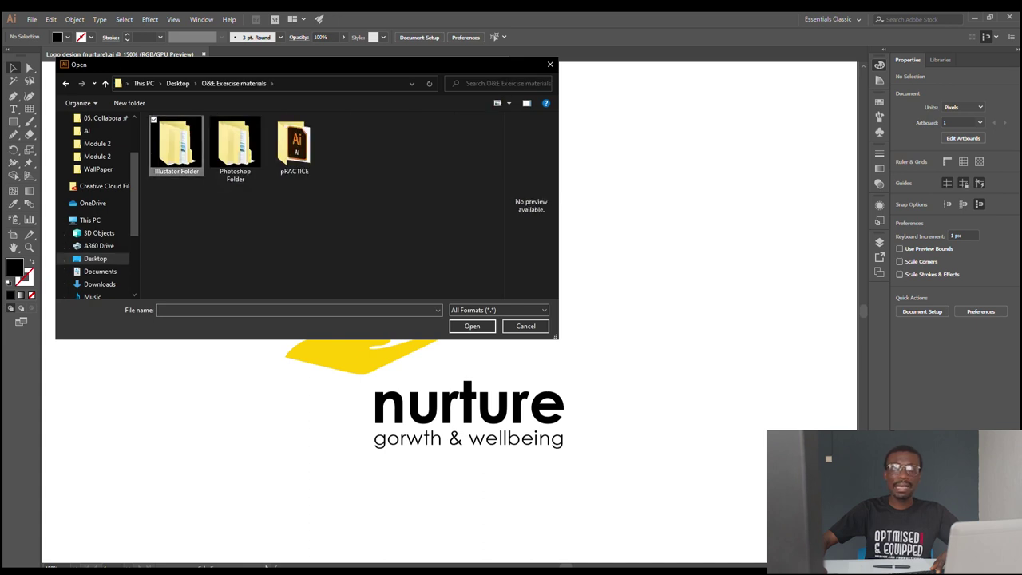
{"action": "double_click", "coordinate": [176, 144]}
{"action": "double_click", "coordinate": [235, 144]}
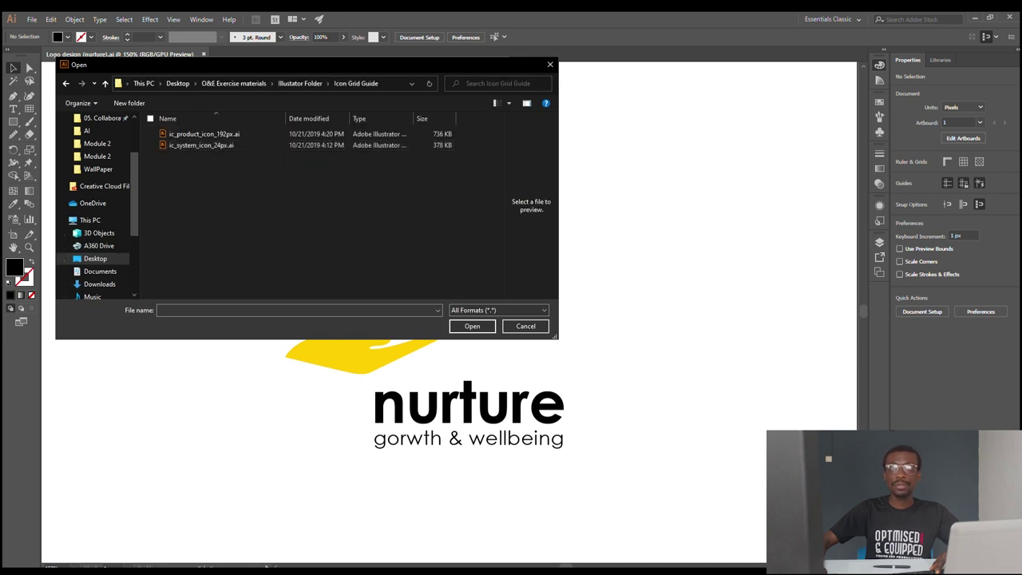
{"action": "left_click", "coordinate": [204, 134]}
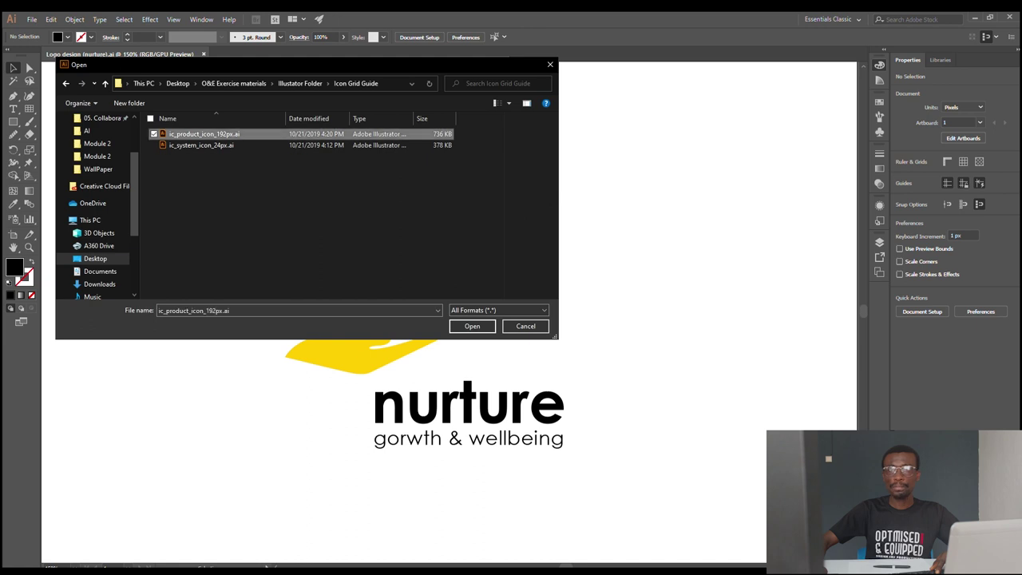
{"action": "key", "text": "Return"}
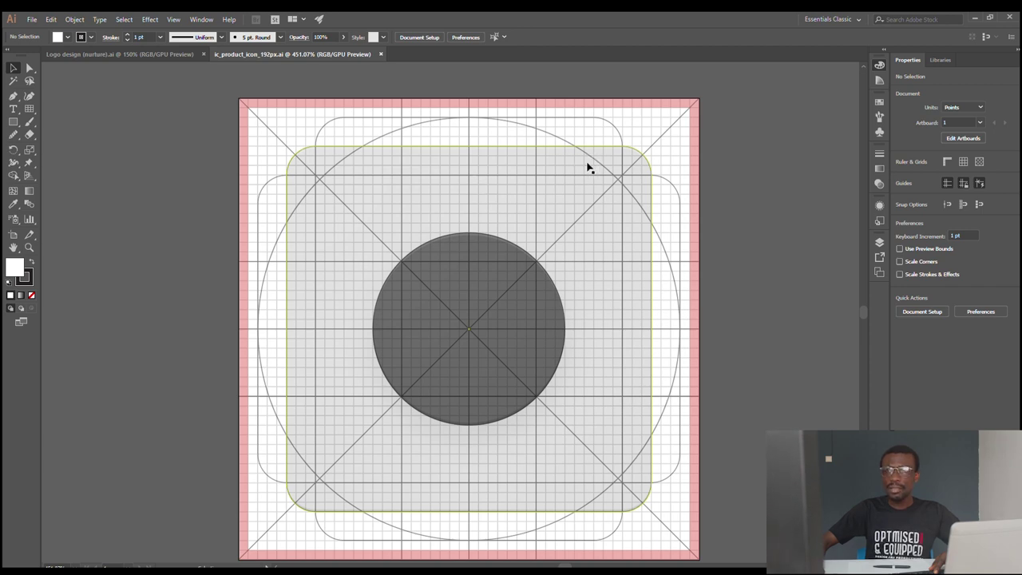
Examine the icon grid's keyline shapes, selecting the grey rounded square and viewing it in isolation before leaving it unselected
{"action": "scroll", "coordinate": [584, 177], "scroll_direction": "down", "scroll_amount": 1}
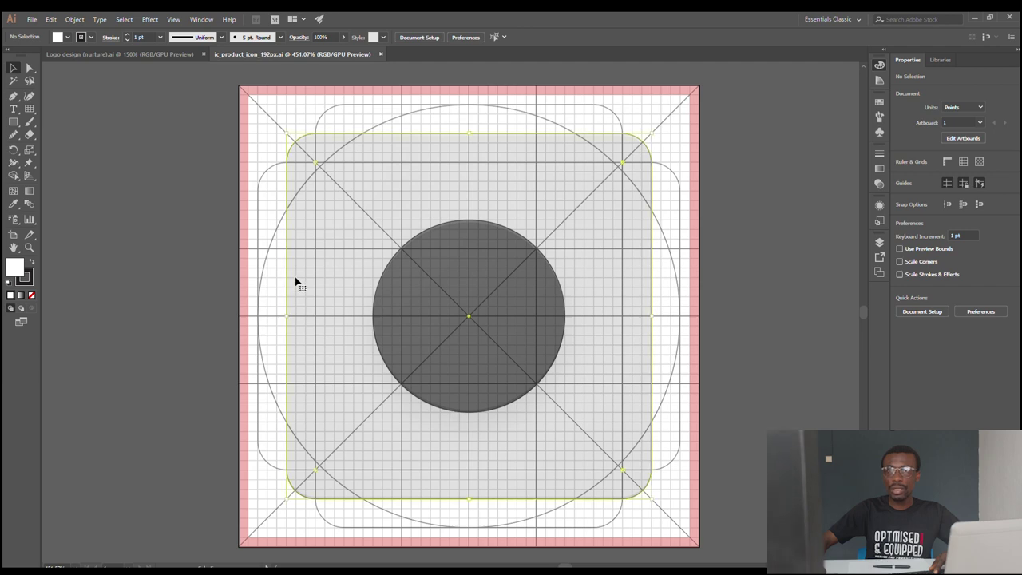
{"action": "left_click", "coordinate": [308, 255]}
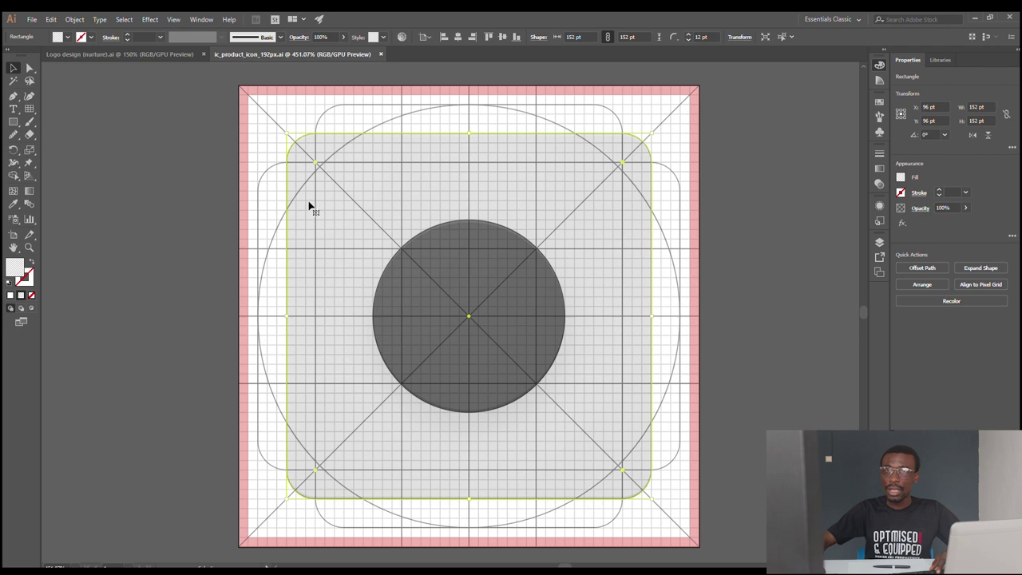
{"action": "left_click", "coordinate": [326, 108]}
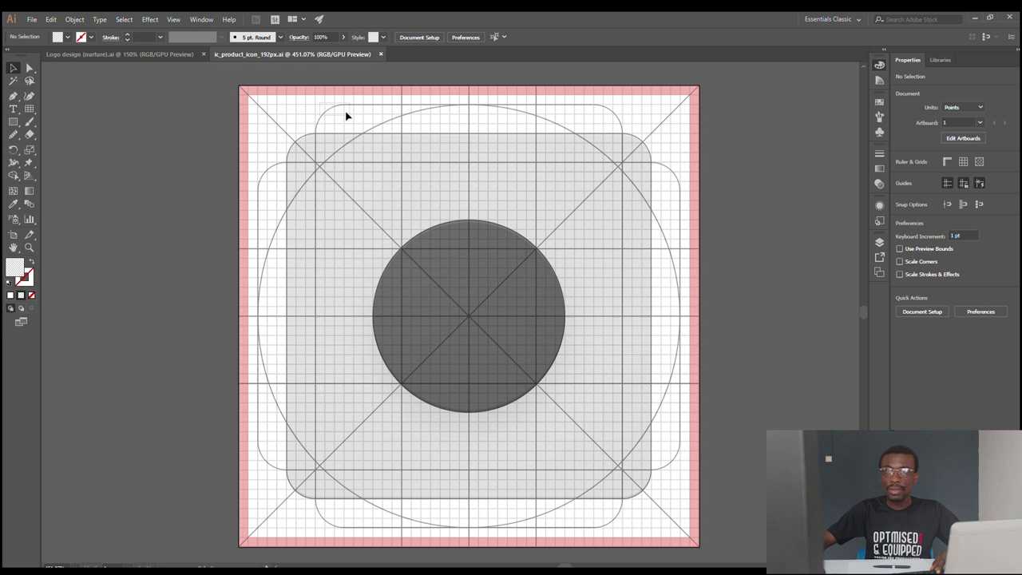
{"action": "left_click_drag", "start_coordinate": [325, 103], "coordinate": [344, 120]}
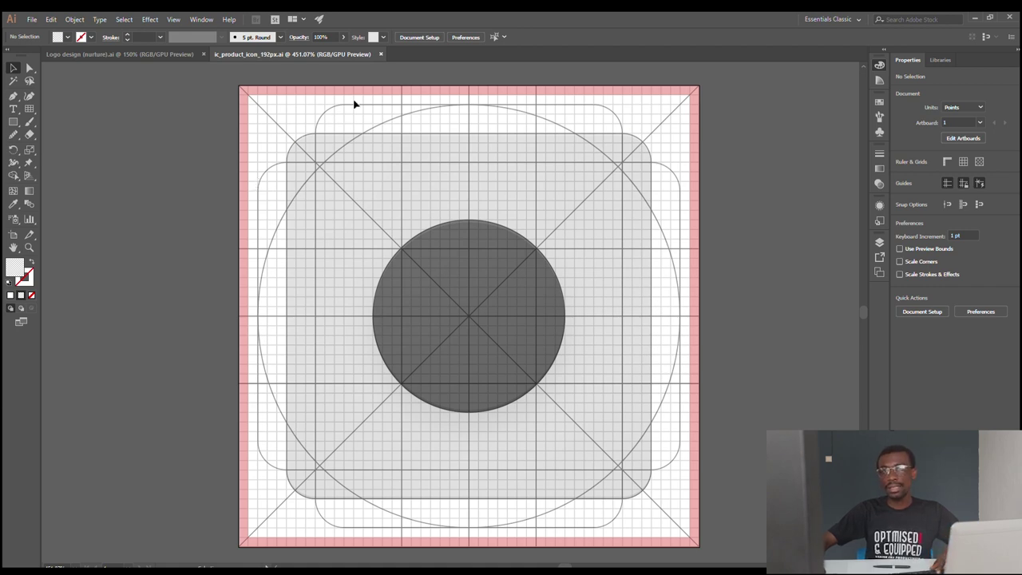
{"action": "left_click", "coordinate": [460, 135]}
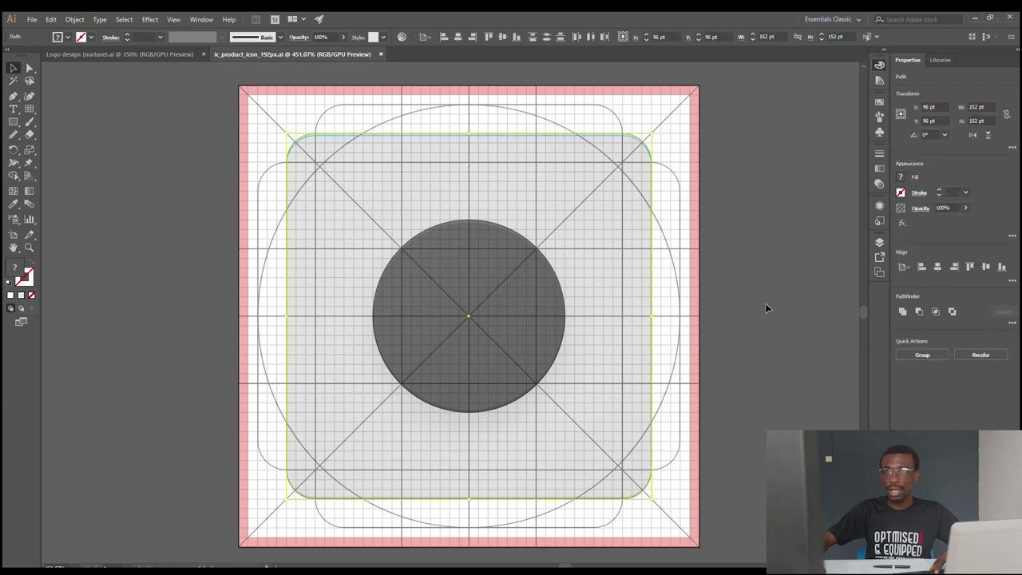
{"action": "double_click", "coordinate": [329, 227]}
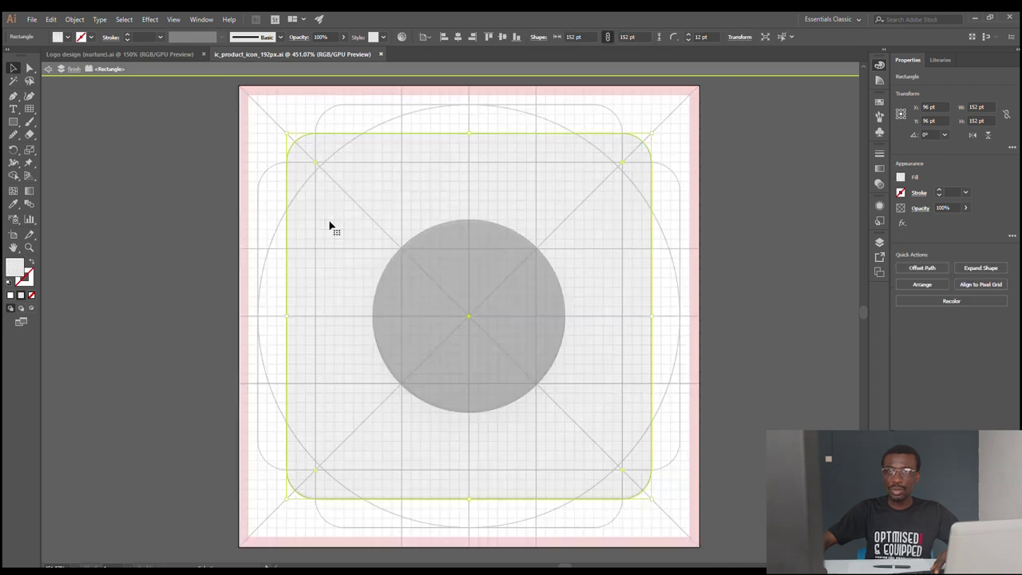
{"action": "double_click", "coordinate": [198, 207]}
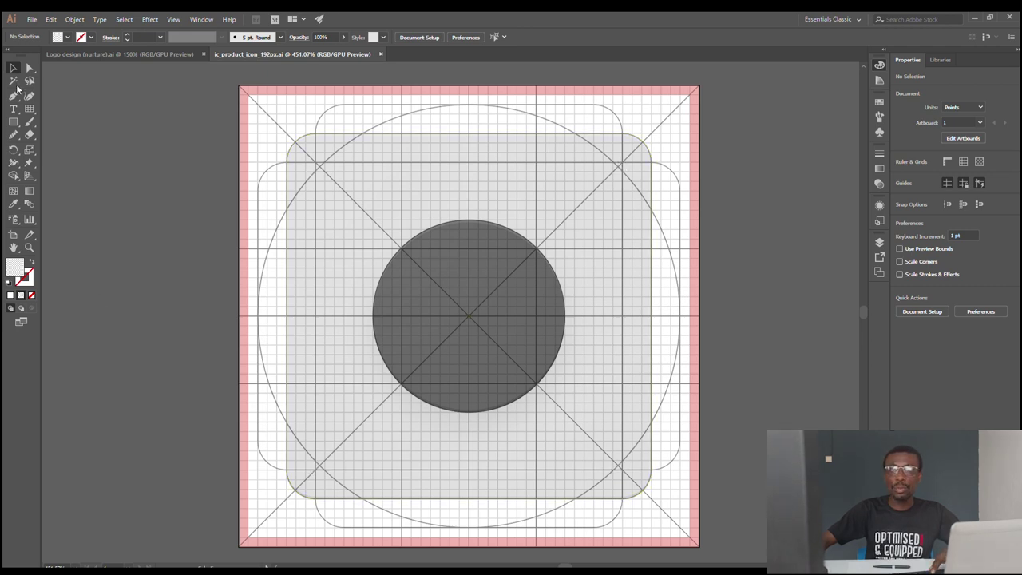
Draw a rectangle about 128 × 127 pt over the grid's inner square guide, fill it yellow, and clear the selection
{"action": "left_click", "coordinate": [13, 121]}
{"action": "left_click_drag", "start_coordinate": [316, 163], "coordinate": [623, 470]}
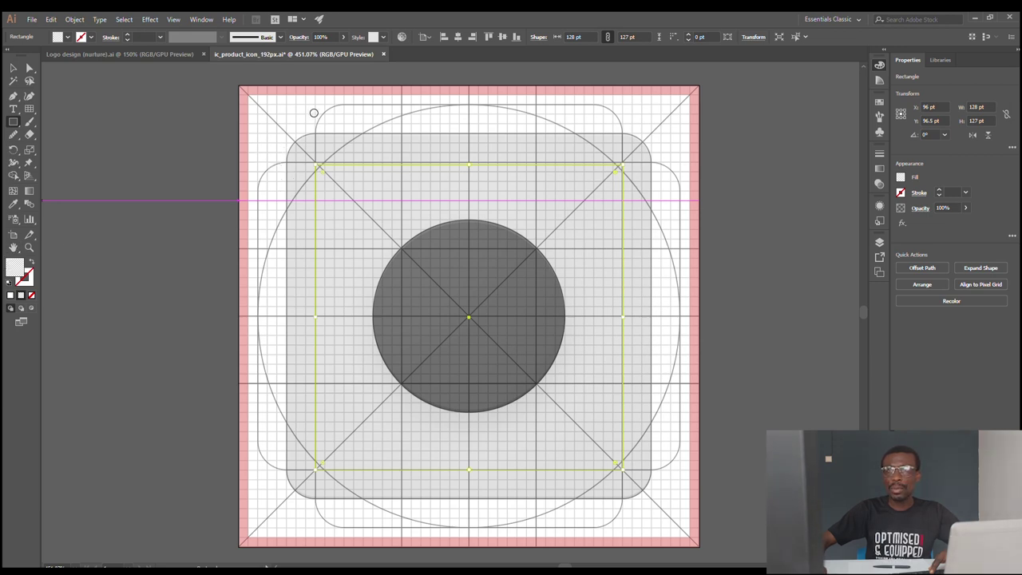
{"action": "key", "text": "comma"}
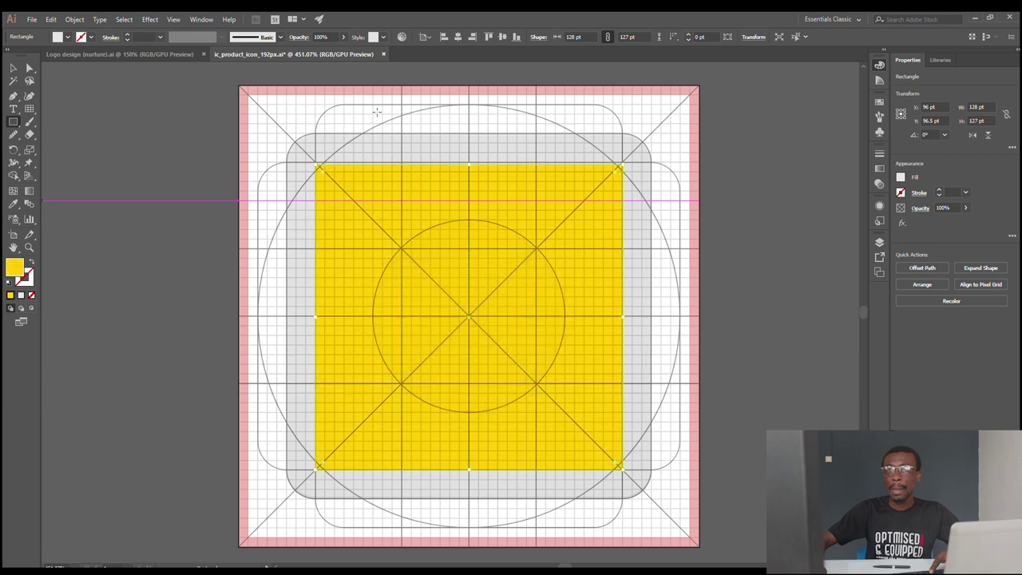
{"action": "key", "text": "v"}
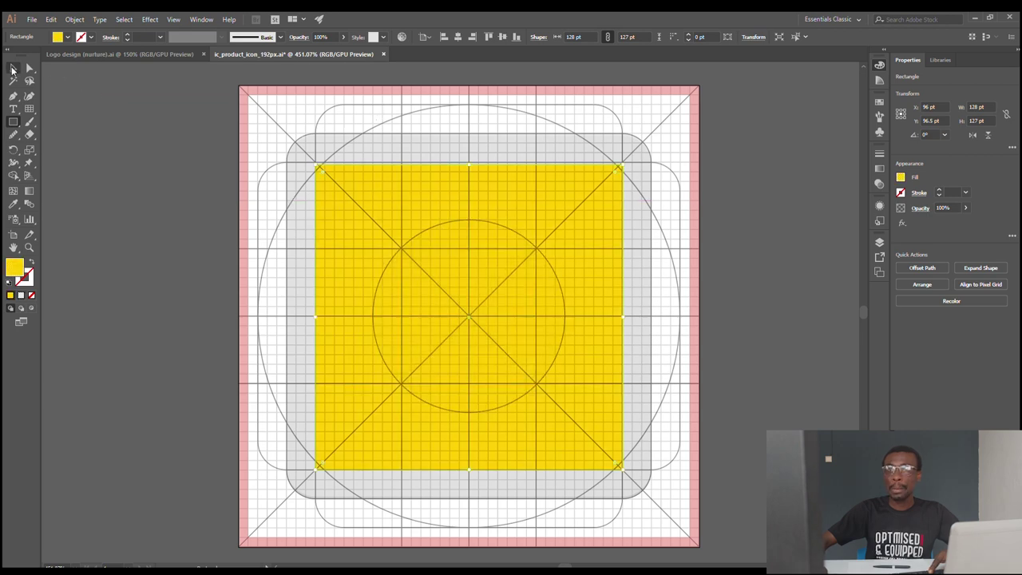
{"action": "scroll", "coordinate": [493, 200], "scroll_direction": "up", "scroll_amount": 1}
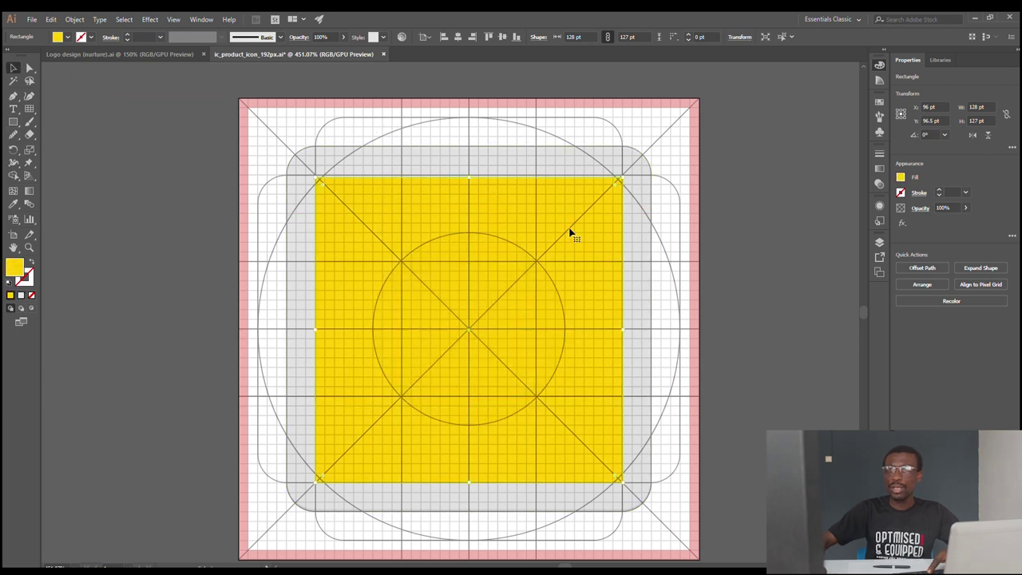
{"action": "scroll", "coordinate": [446, 292], "scroll_direction": "down", "scroll_amount": 1}
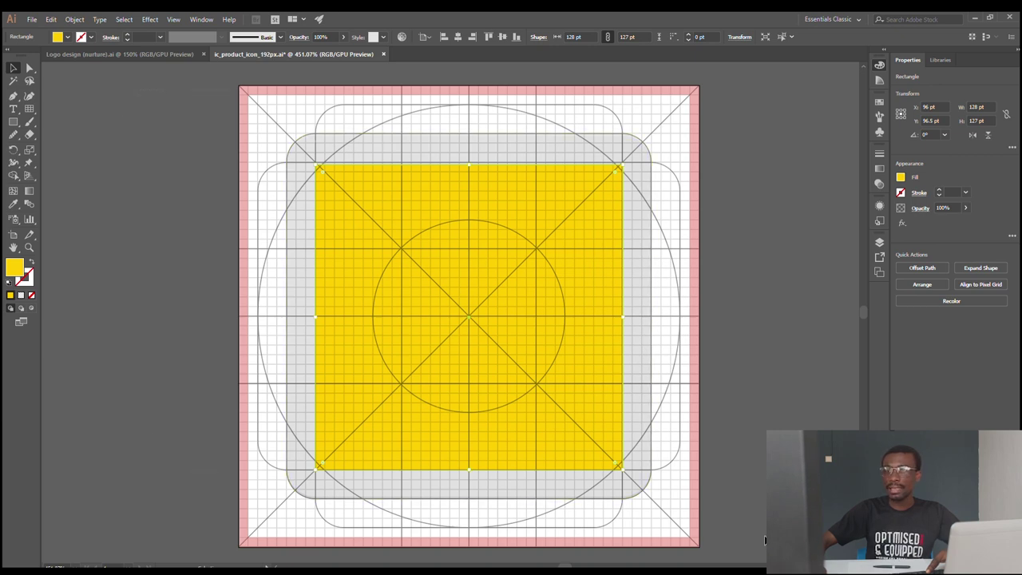
{"action": "key", "text": "ctrl+a"}
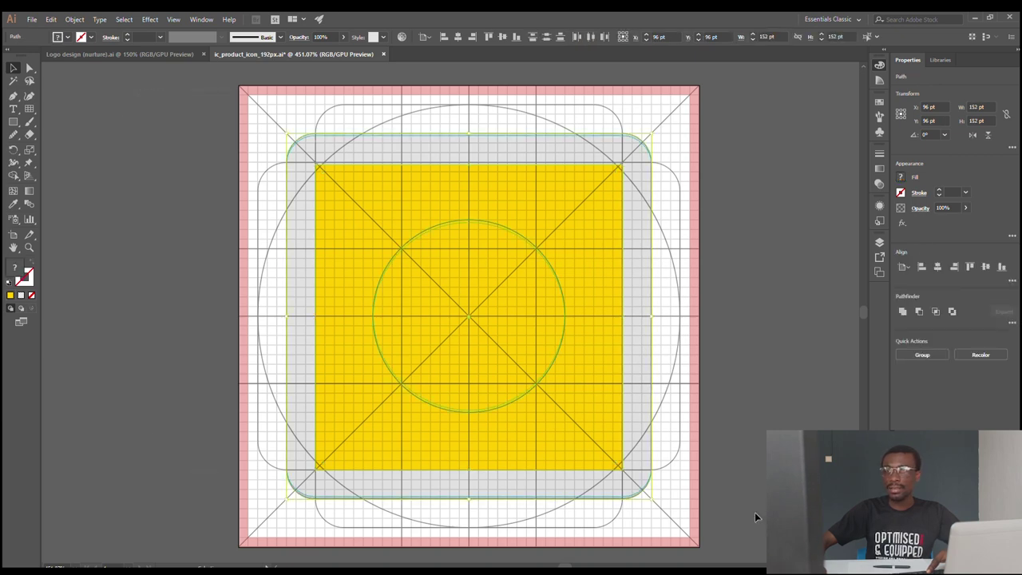
{"action": "left_click", "coordinate": [728, 327]}
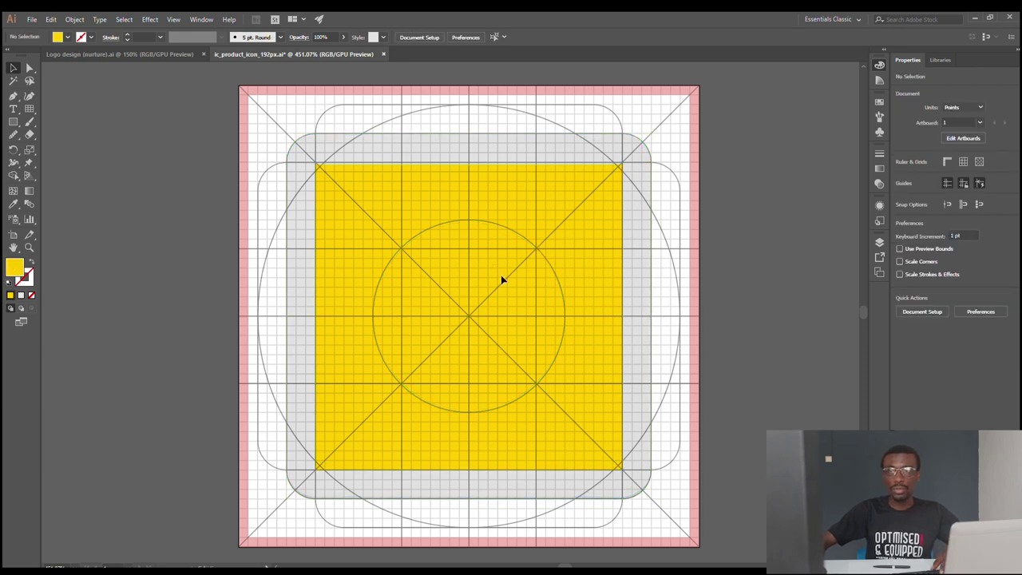
Draw a circle about 18.7 pt wide near the top of the inner guide circle and fill it black
{"action": "key", "text": "ctrl+minus"}
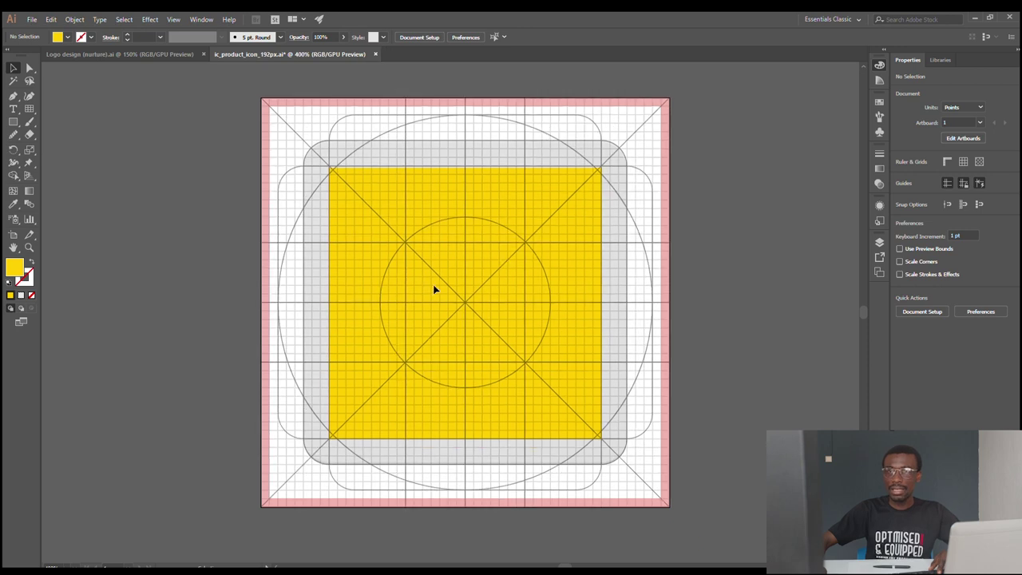
{"action": "key", "text": "ctrl+plus"}
{"action": "key", "text": "ctrl+minus"}
{"action": "key", "text": "ctrl+plus"}
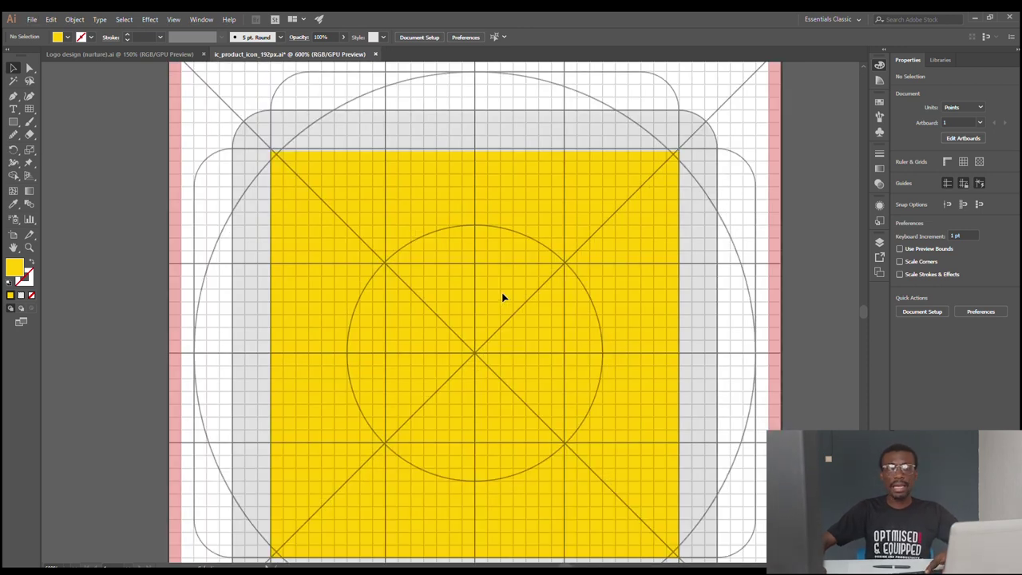
{"action": "scroll", "coordinate": [503, 297], "scroll_direction": "down", "scroll_amount": 1}
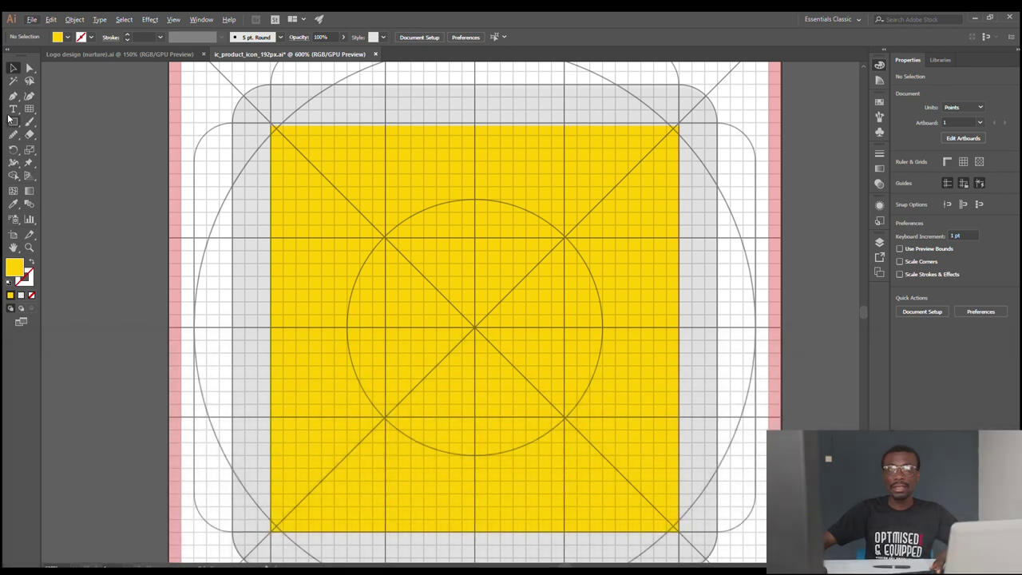
{"action": "key", "text": "l"}
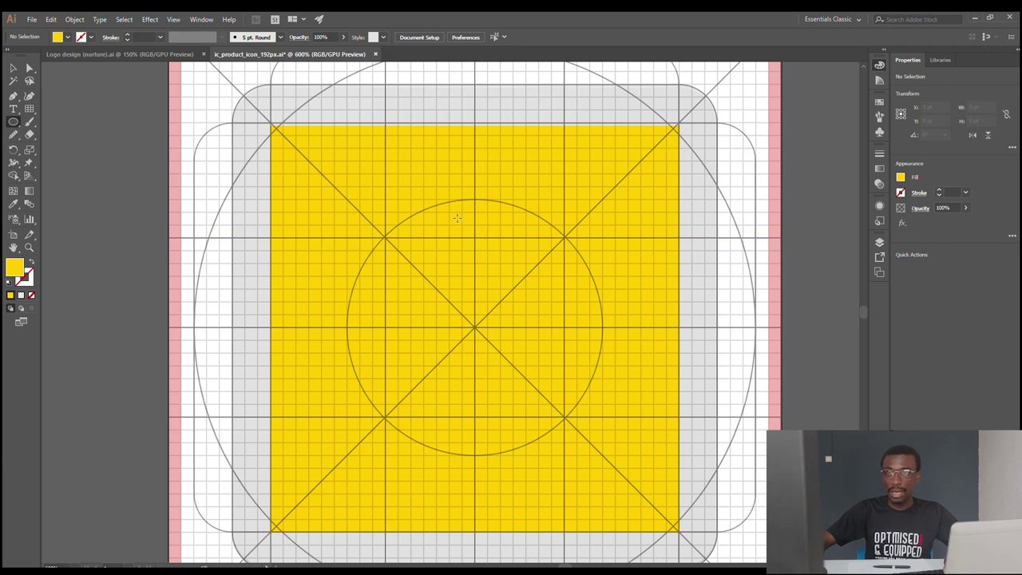
{"action": "left_click_drag", "start_coordinate": [457, 217], "coordinate": [508, 272]}
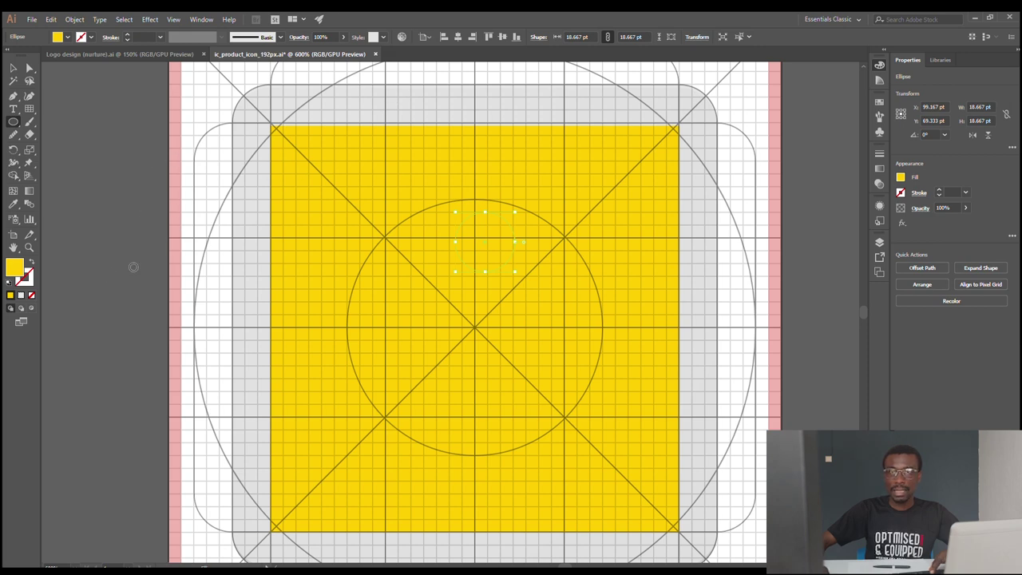
{"action": "key", "text": "d"}
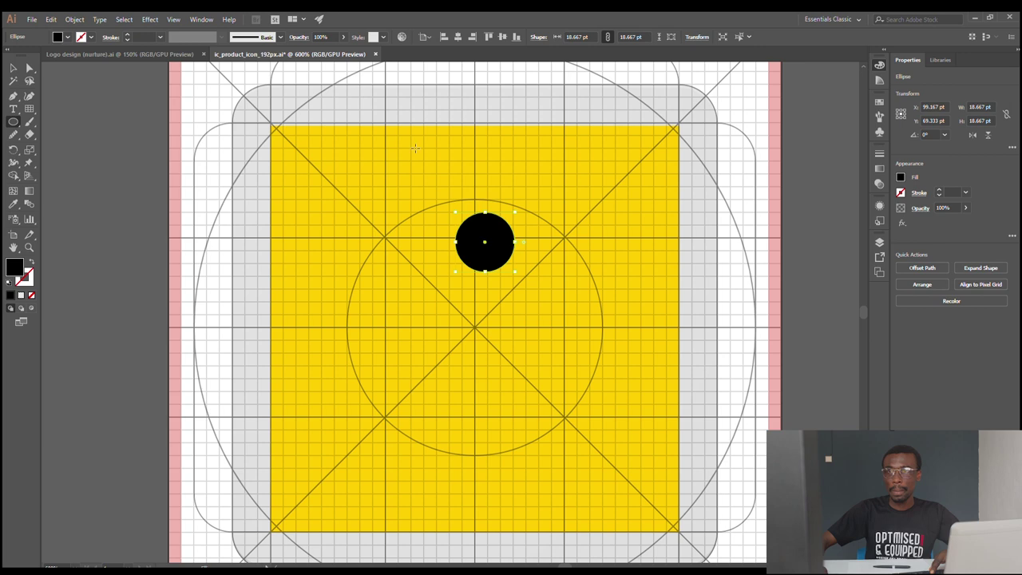
Move the black circle onto the grid's vertical centre line, just inside the top of the inner guide circle
{"action": "left_click", "coordinate": [13, 70]}
{"action": "left_click_drag", "start_coordinate": [482, 243], "coordinate": [459, 222]}
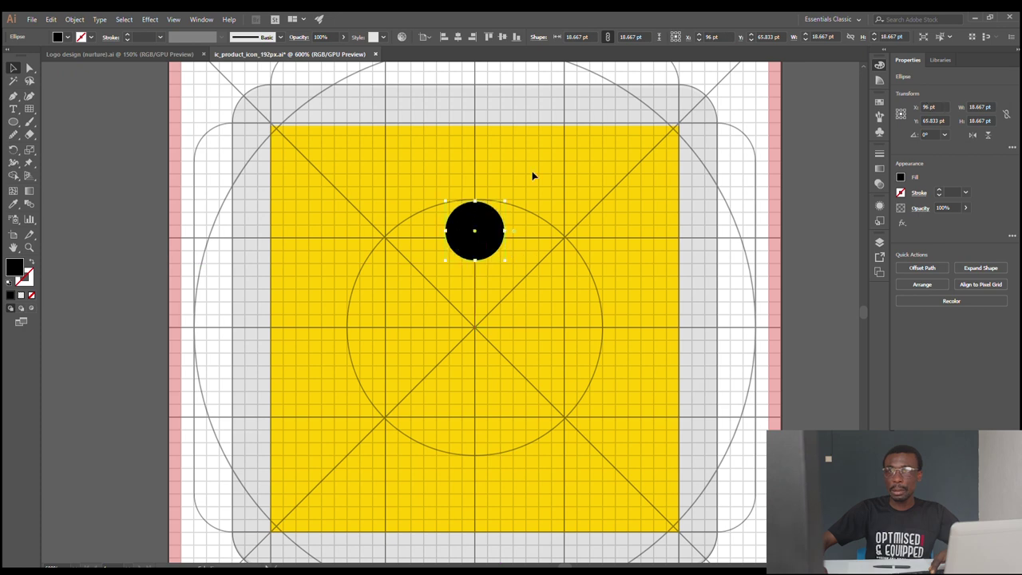
{"action": "left_click", "coordinate": [505, 188]}
{"action": "scroll", "coordinate": [504, 188], "scroll_direction": "up", "scroll_amount": 2}
{"action": "scroll", "coordinate": [505, 188], "scroll_direction": "down", "scroll_amount": 1}
{"action": "left_click", "coordinate": [477, 256]}
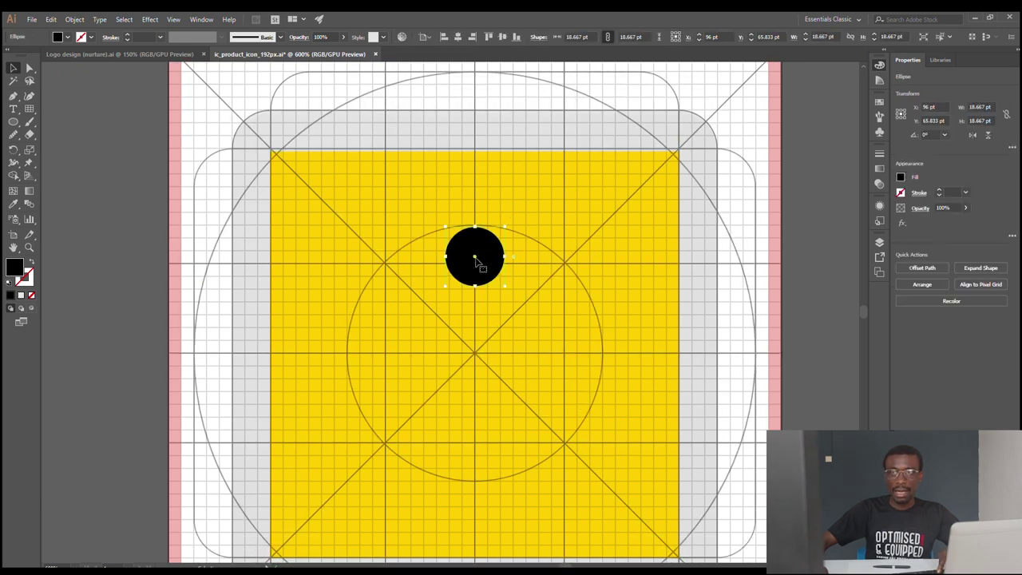
{"action": "scroll", "coordinate": [476, 256], "scroll_direction": "down", "scroll_amount": 1}
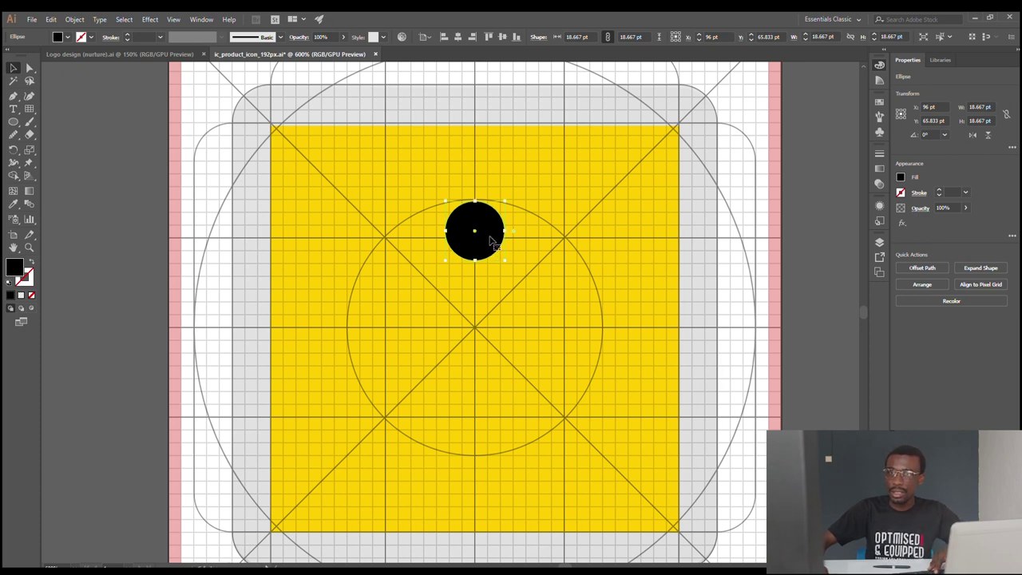
{"action": "mouse_move", "coordinate": [484, 236]}
{"action": "left_mouse_down"}
{"action": "mouse_move", "coordinate": [391, 270]}
{"action": "mouse_move", "coordinate": [490, 238]}
{"action": "left_mouse_up"}
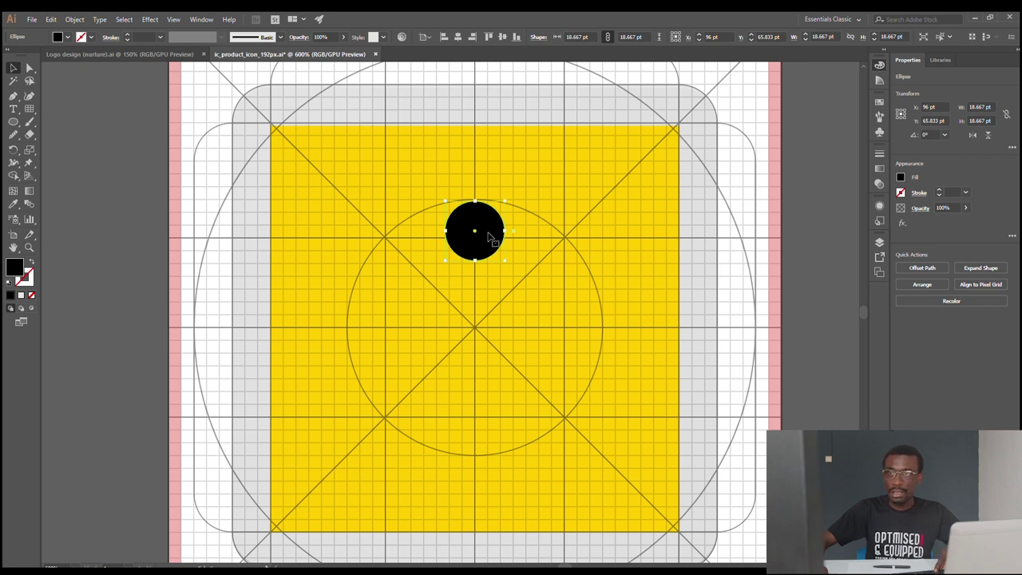
{"action": "key", "text": "ctrl+z"}
{"action": "key", "text": "Delete"}
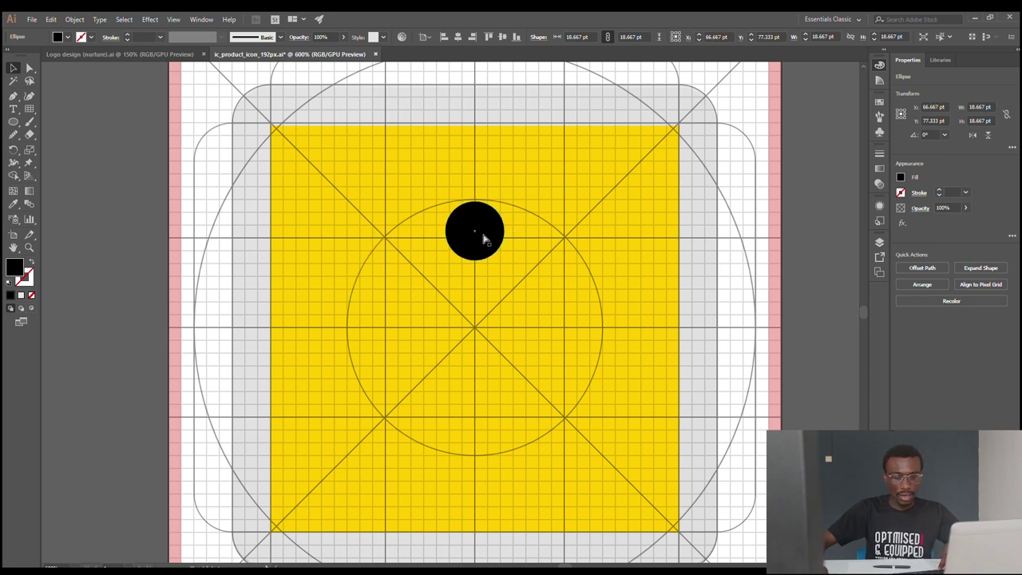
Duplicate the black circle, placing the copy below and slightly left of the original at about X 88 pt, Y 91 pt
{"action": "left_click", "coordinate": [485, 240]}
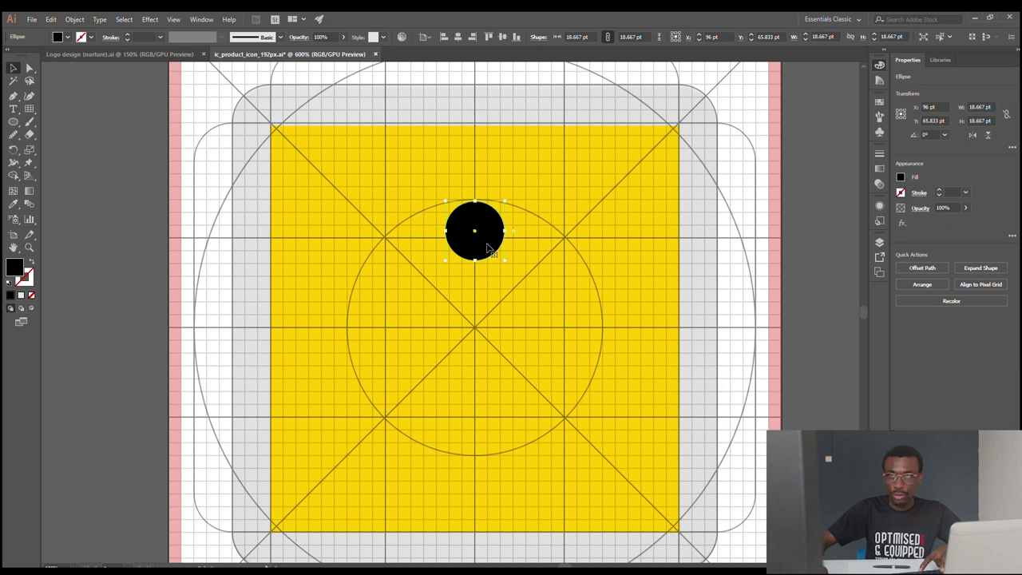
{"action": "left_click_drag", "start_coordinate": [487, 249], "coordinate": [461, 329]}
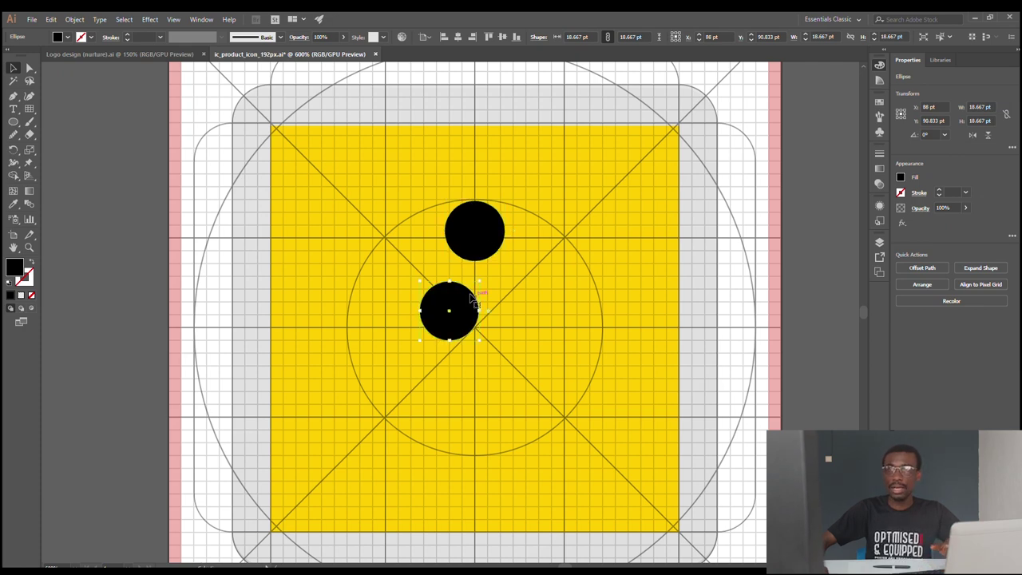
Replace the offset copy with a duplicate directly below the small circle on the centre line, enlarged to 67 pt wide and overlapping it
{"action": "key", "text": "ctrl+z"}
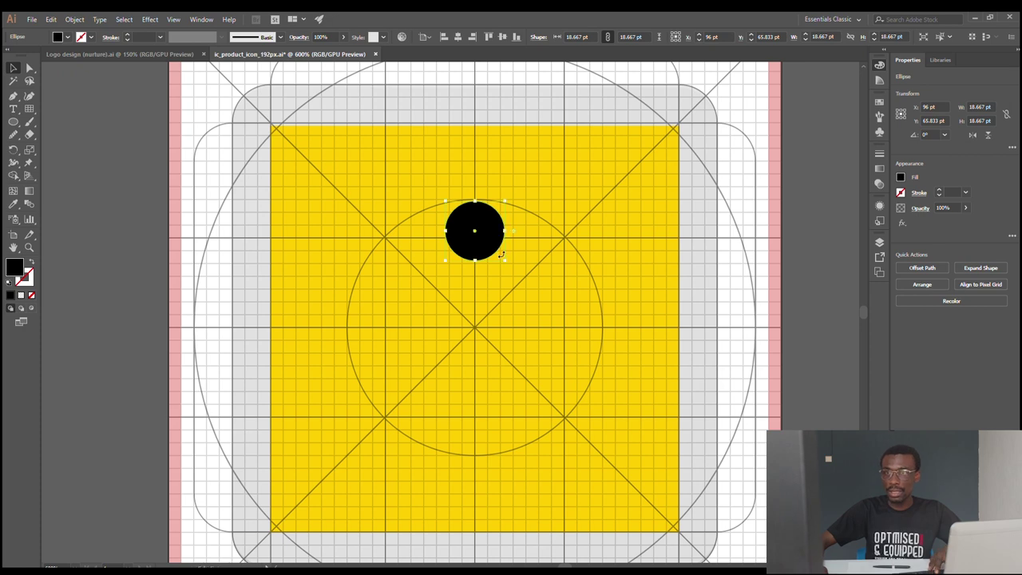
{"action": "left_click", "coordinate": [476, 278]}
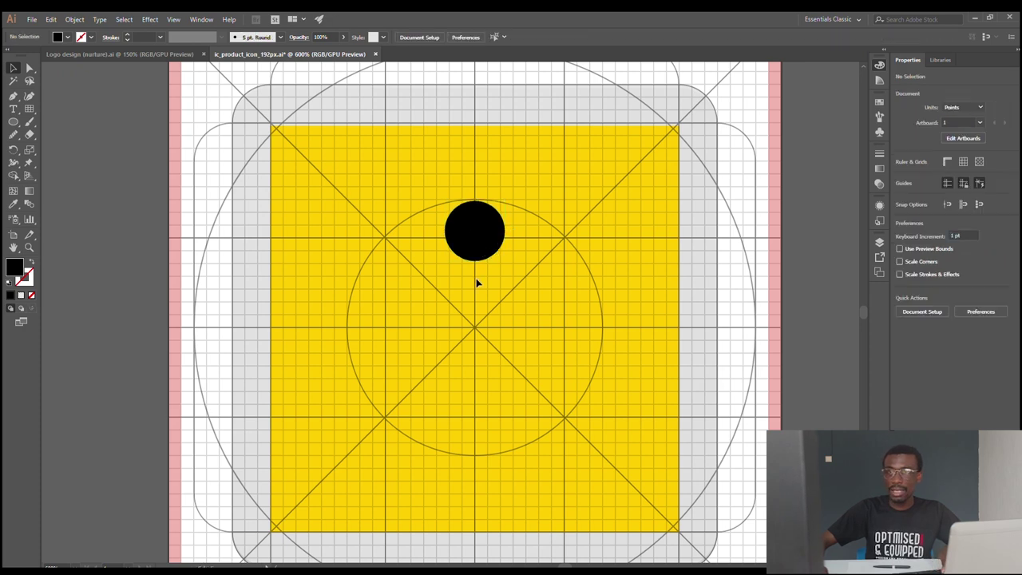
{"action": "left_click_drag", "start_coordinate": [482, 245], "coordinate": [488, 281]}
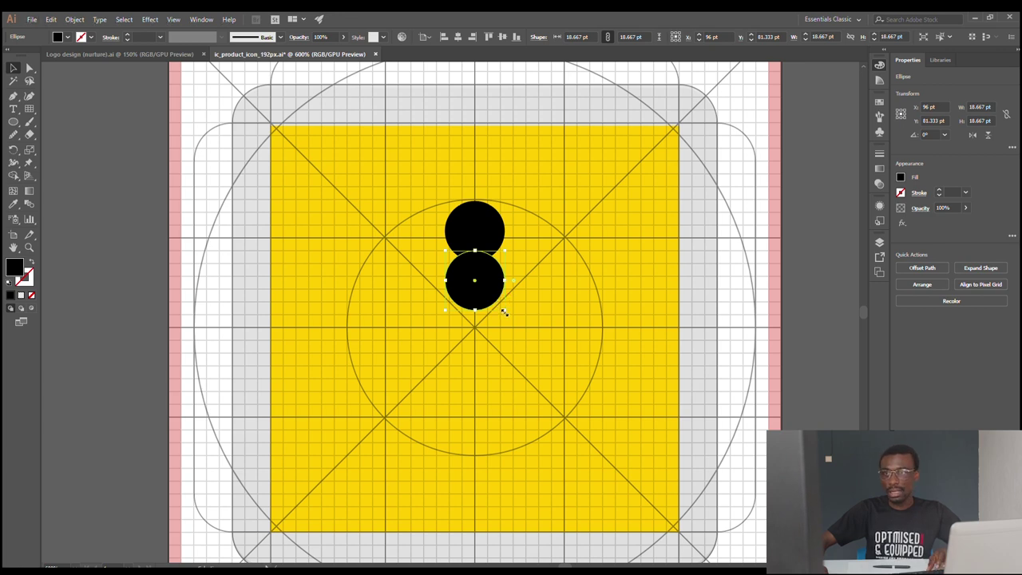
{"action": "left_click_drag", "start_coordinate": [504, 312], "coordinate": [581, 427]}
{"action": "left_click_drag", "start_coordinate": [474, 281], "coordinate": [471, 358]}
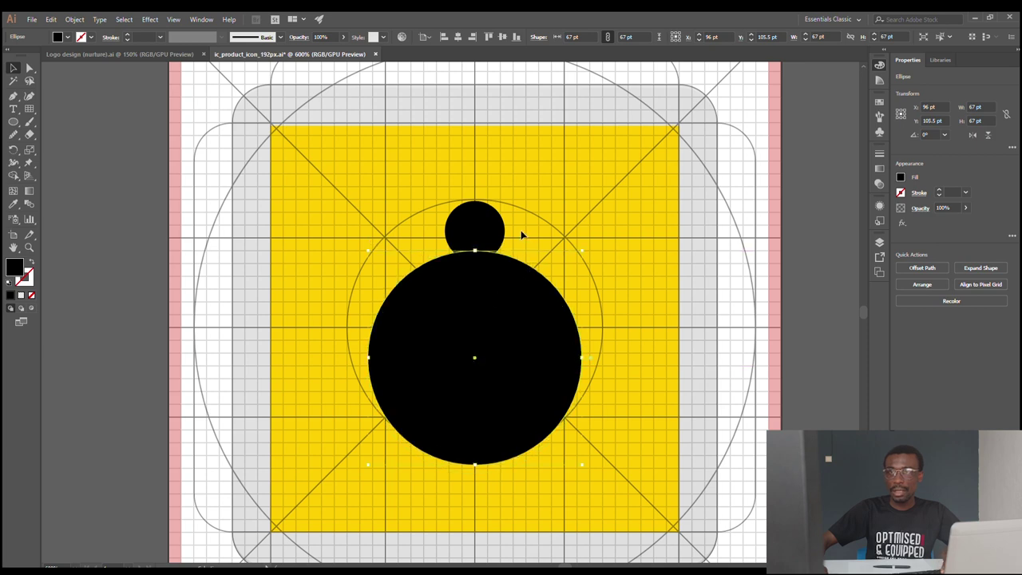
Select both circles, change them to a 1 pt black stroke with no fill, and clear the selection
{"action": "left_click", "coordinate": [481, 240]}
{"action": "left_click", "coordinate": [472, 284], "text": "shift"}
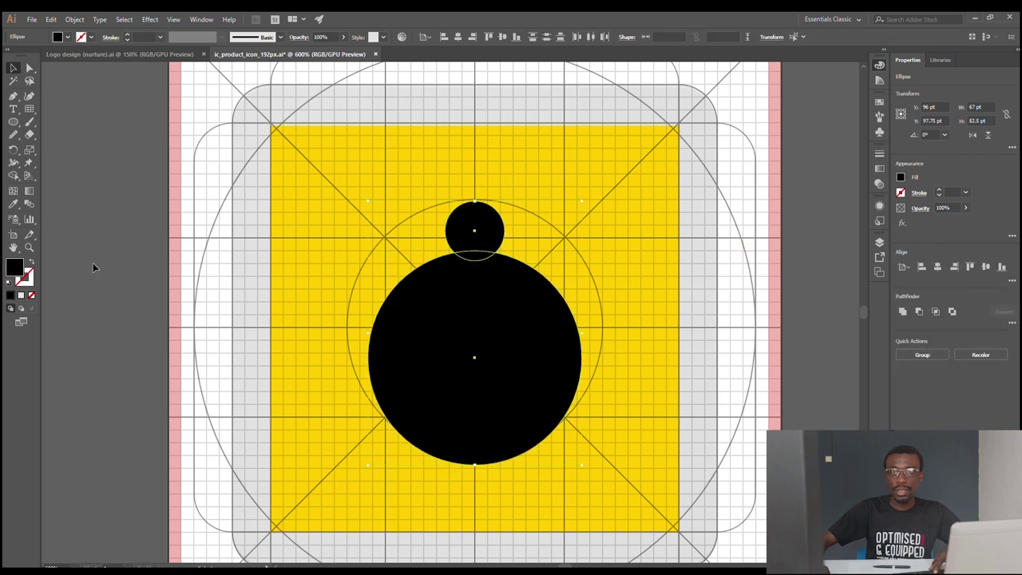
{"action": "left_click", "coordinate": [9, 293]}
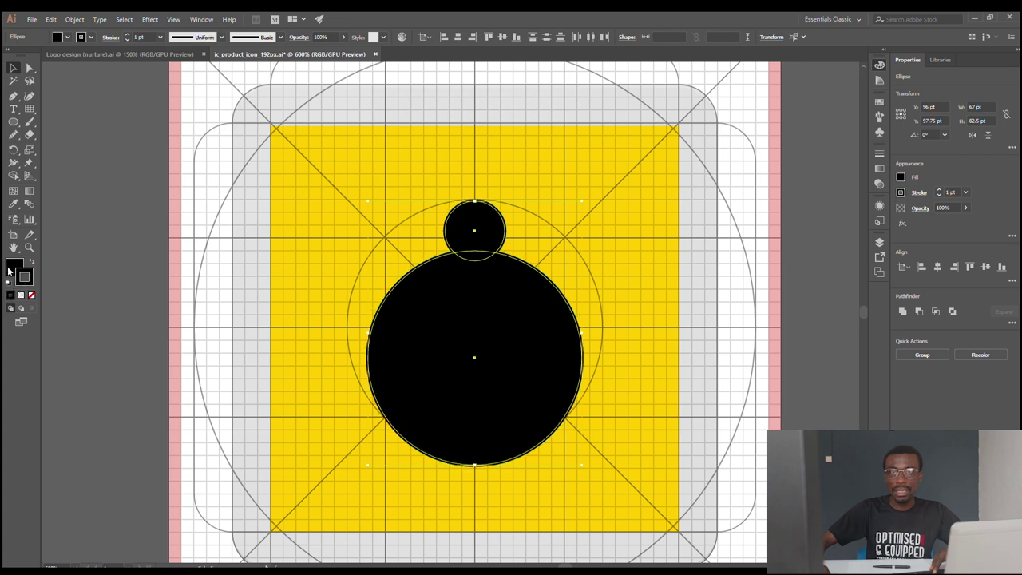
{"action": "left_click", "coordinate": [31, 294]}
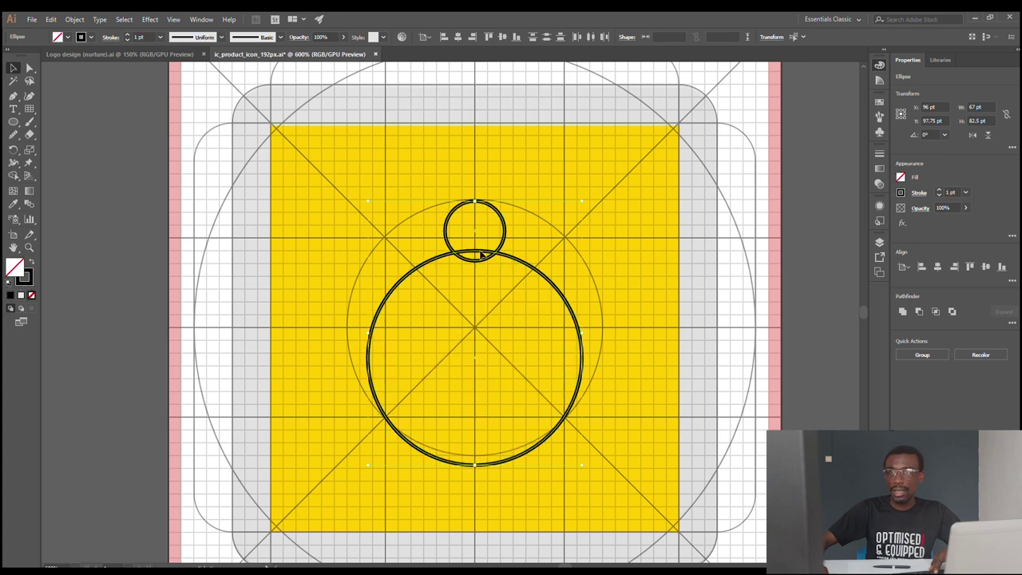
{"action": "left_click", "coordinate": [534, 231]}
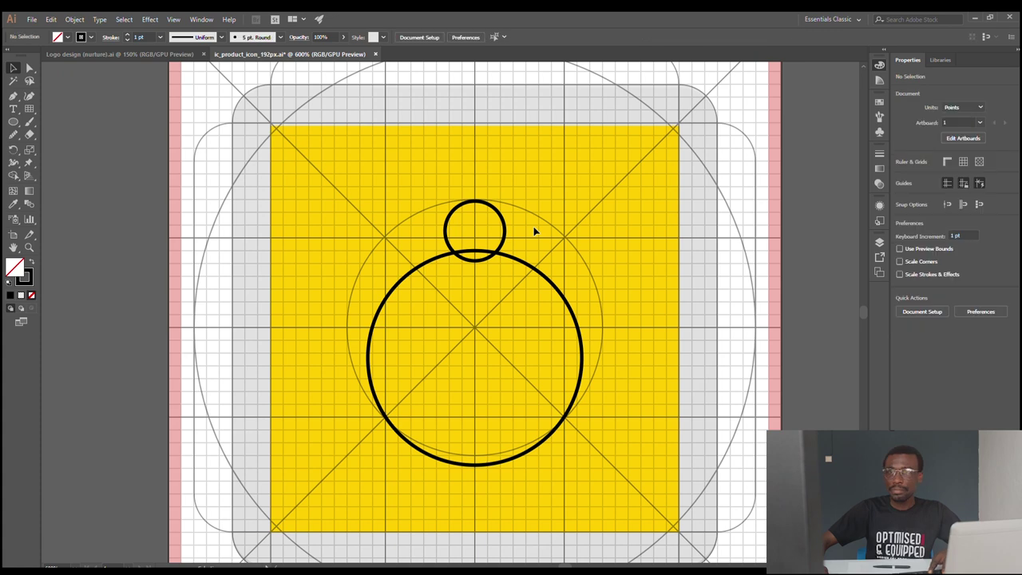
Draw a horizontal line about 84 pt long along the grid line at Y 124 pt, crossing the lower part of the large circle
{"action": "scroll", "coordinate": [534, 231], "scroll_direction": "up", "scroll_amount": 1}
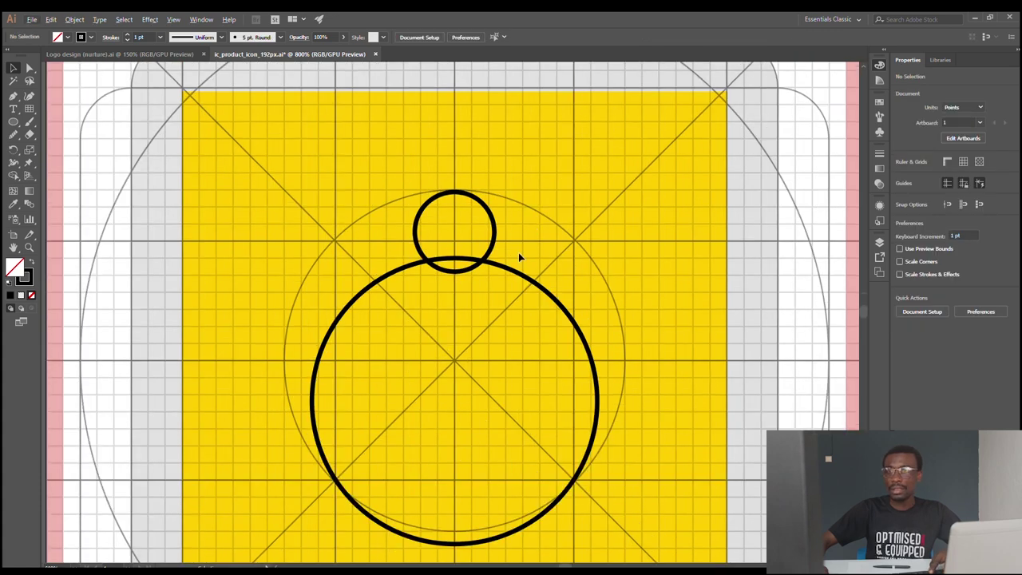
{"action": "scroll", "coordinate": [514, 253], "scroll_direction": "down", "scroll_amount": 1}
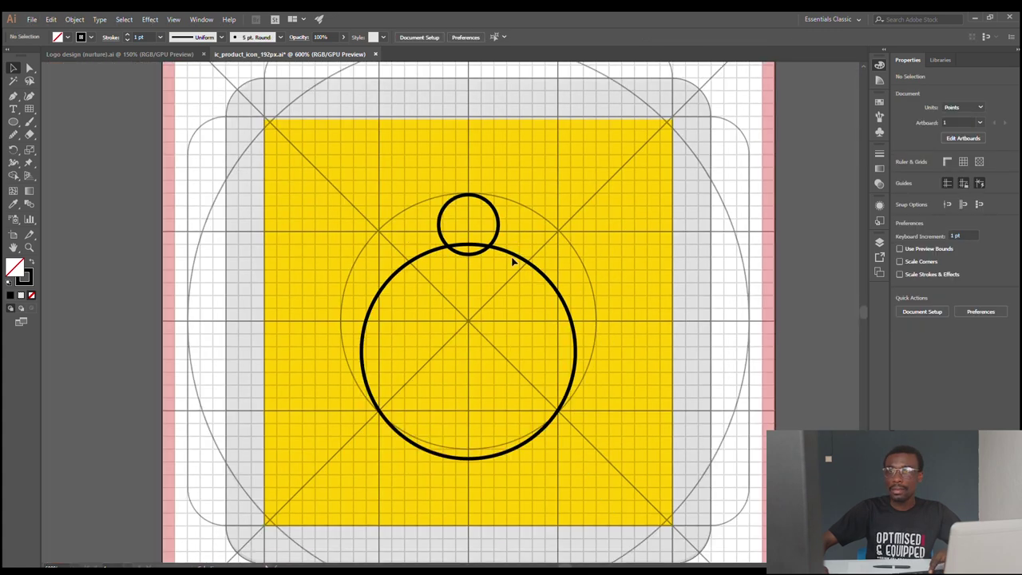
{"action": "scroll", "coordinate": [513, 261], "scroll_direction": "up", "scroll_amount": 1}
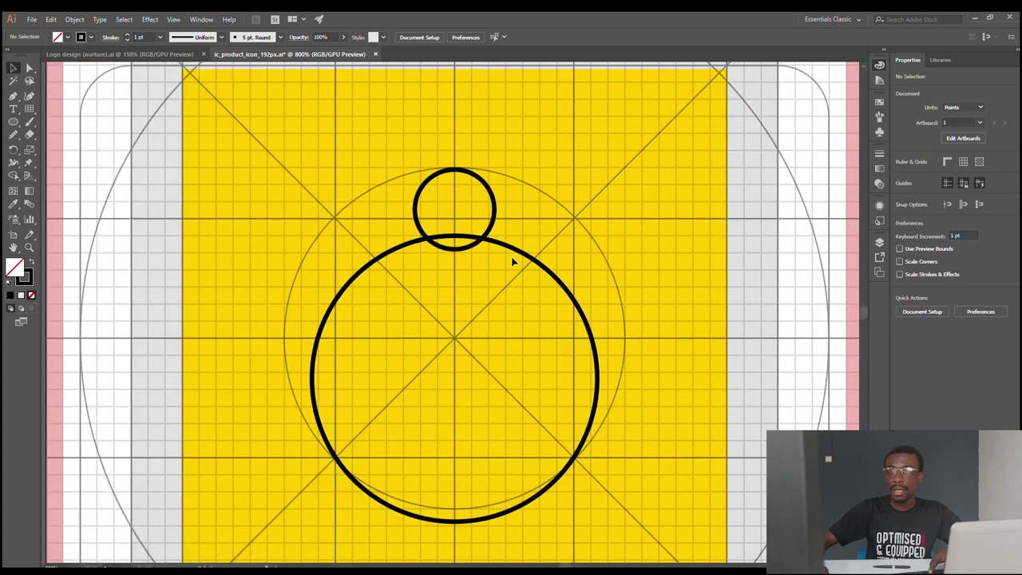
{"action": "left_click", "coordinate": [519, 349]}
{"action": "left_click", "coordinate": [601, 217]}
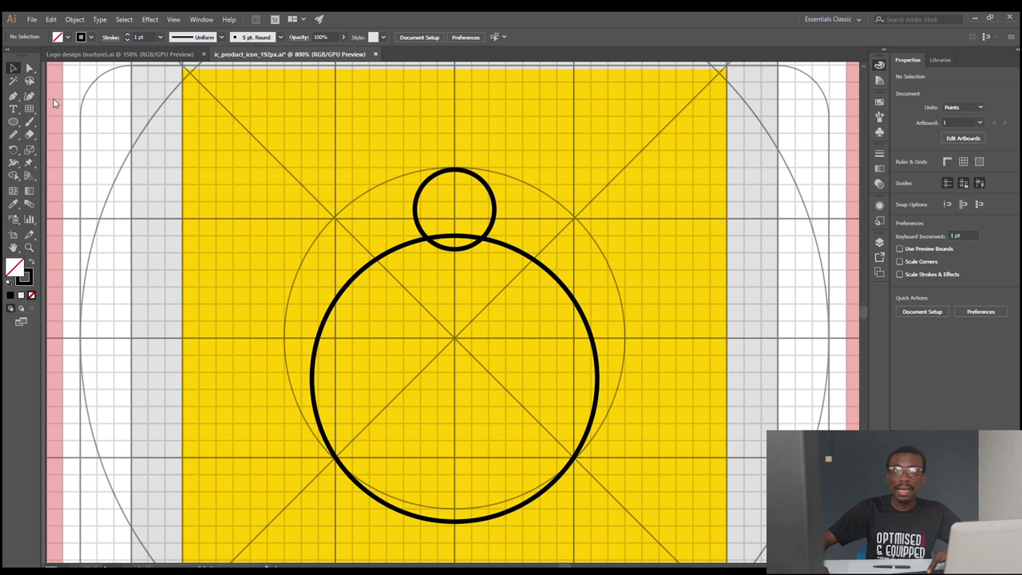
{"action": "left_click", "coordinate": [29, 109]}
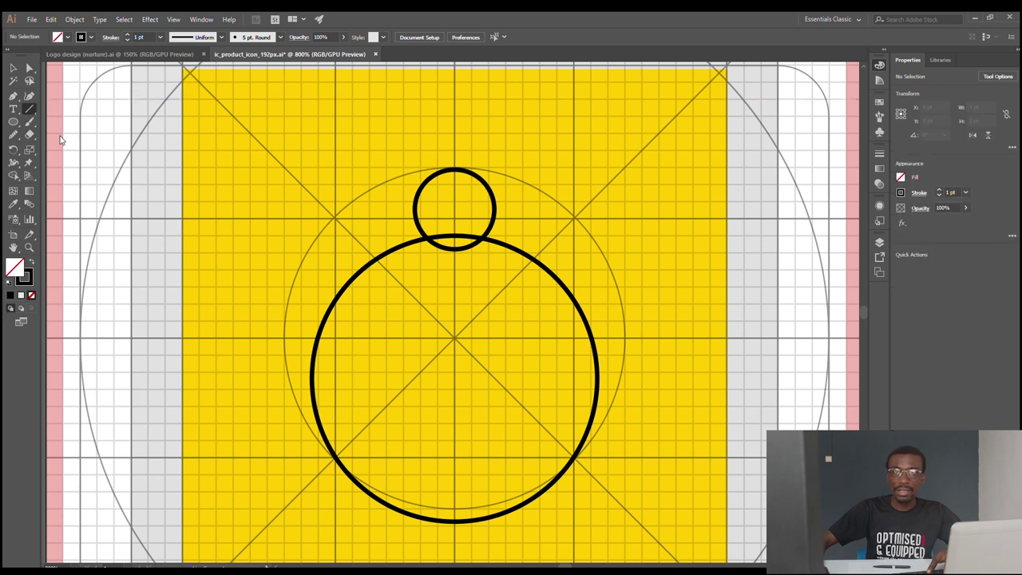
{"action": "scroll", "coordinate": [199, 240], "scroll_direction": "down", "scroll_amount": 1}
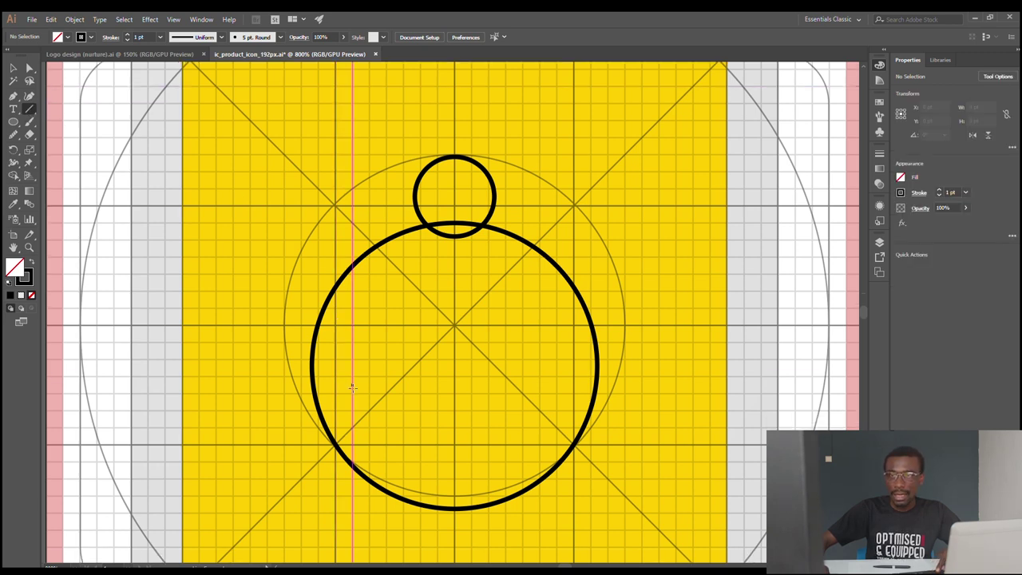
{"action": "mouse_move", "coordinate": [285, 445]}
{"action": "left_mouse_down"}
{"action": "mouse_move", "coordinate": [549, 483]}
{"action": "mouse_move", "coordinate": [674, 469]}
{"action": "mouse_move", "coordinate": [641, 445]}
{"action": "left_mouse_up"}
{"action": "left_click", "coordinate": [13, 67]}
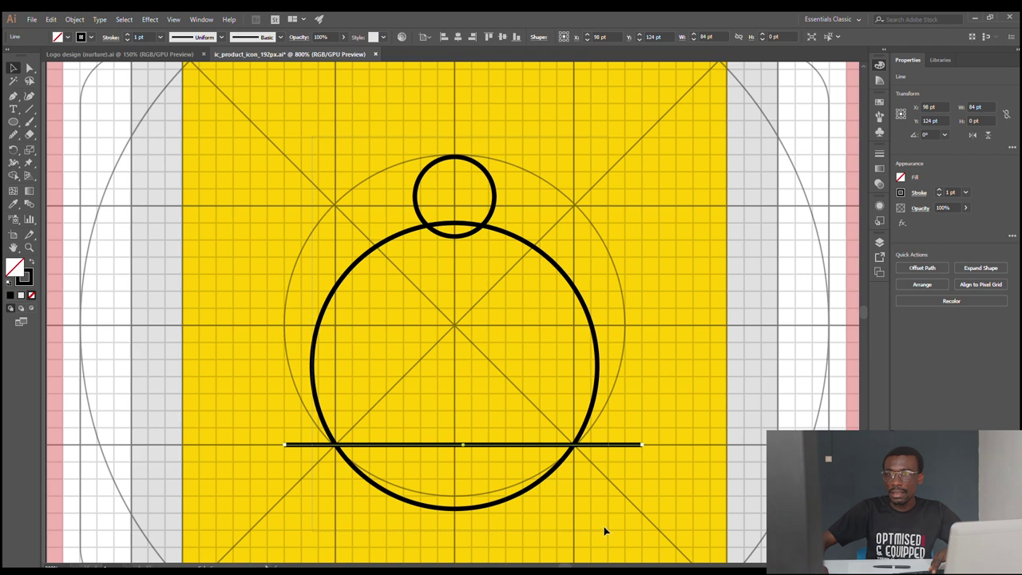
Select both circles and the line, and use Shape Builder to separate the small circle's region above the overlap
{"action": "key", "text": "ctrl+a"}
{"action": "scroll", "coordinate": [490, 281], "scroll_direction": "down", "scroll_amount": 3, "text": "alt"}
{"action": "scroll", "coordinate": [487, 272], "scroll_direction": "up", "scroll_amount": 5, "text": "alt"}
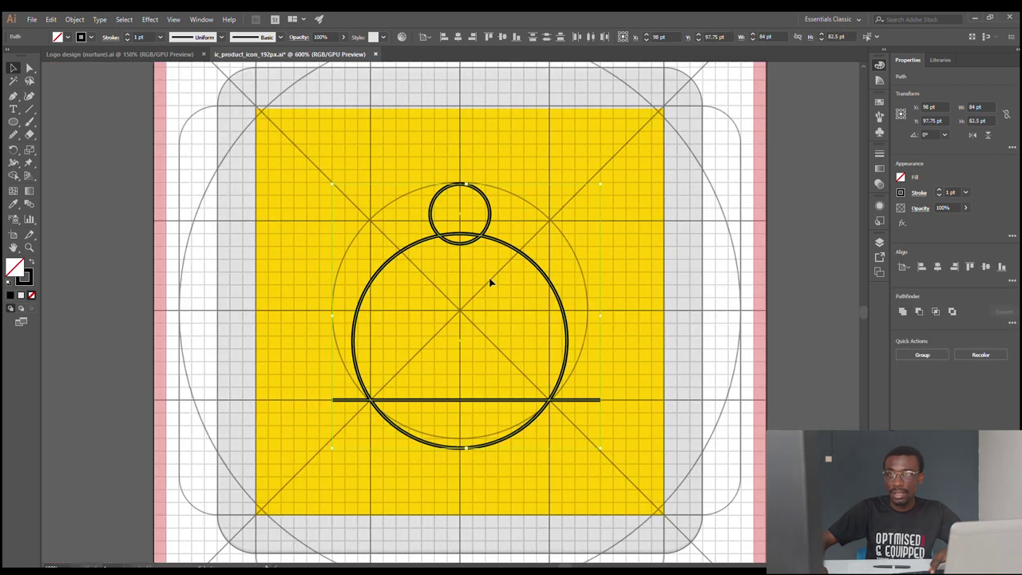
{"action": "scroll", "coordinate": [496, 200], "scroll_direction": "down", "scroll_amount": 1, "text": "alt"}
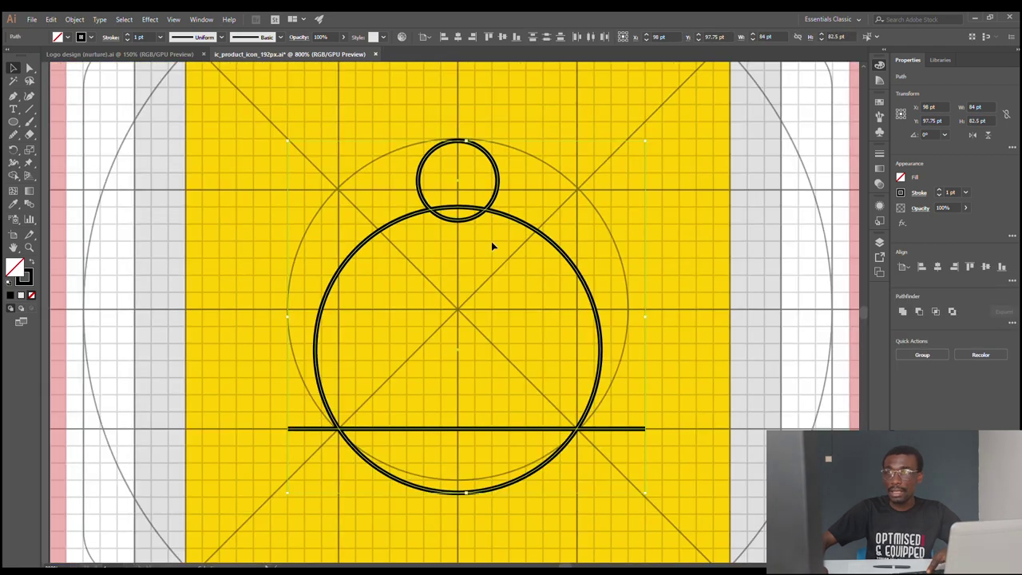
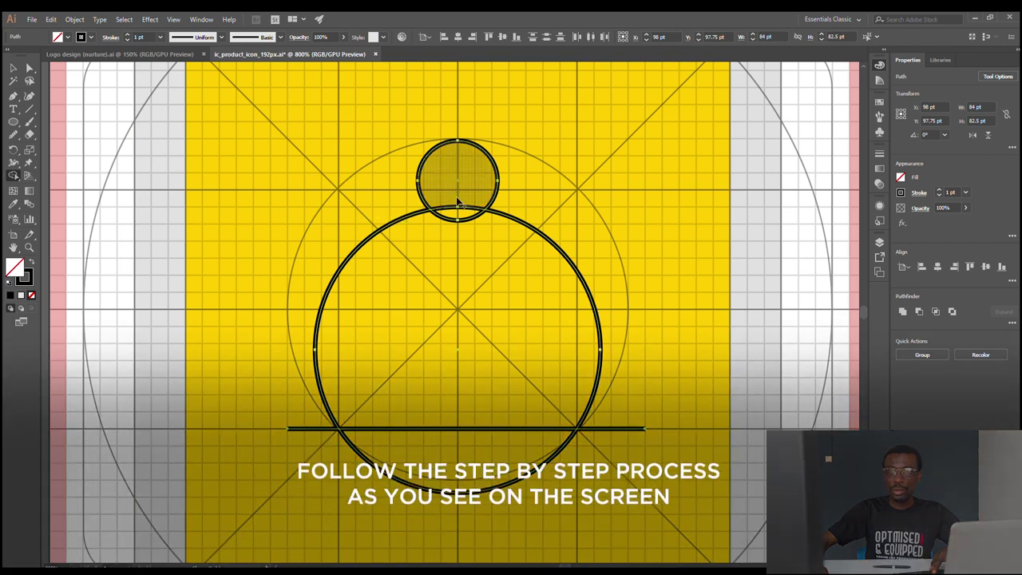
{"action": "scroll", "coordinate": [455, 196], "scroll_direction": "up", "scroll_amount": 1}
{"action": "scroll", "coordinate": [452, 194], "scroll_direction": "up", "scroll_amount": 1}
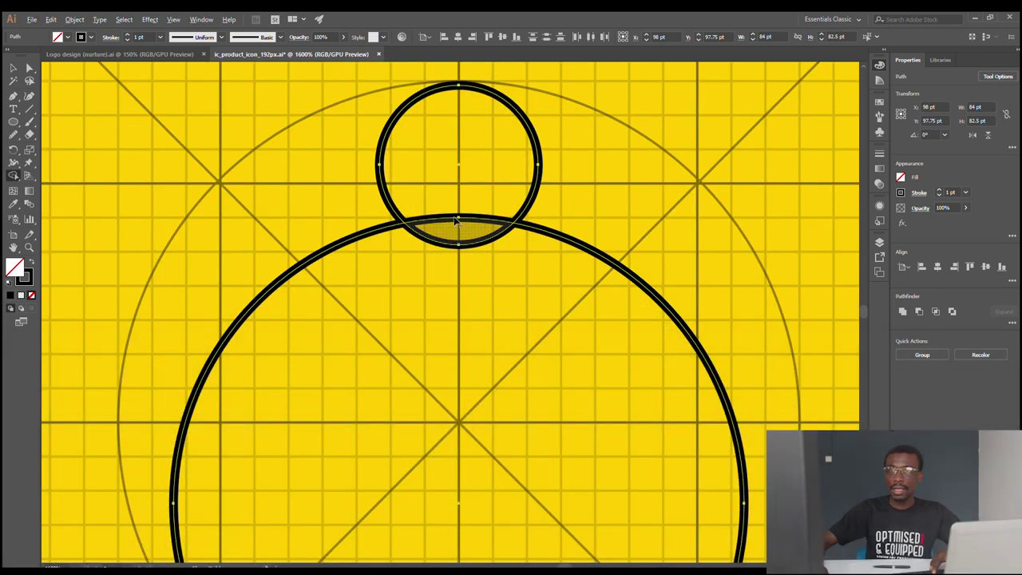
{"action": "scroll", "coordinate": [458, 212], "scroll_direction": "down", "scroll_amount": 2}
{"action": "left_click", "coordinate": [463, 186]}
{"action": "scroll", "coordinate": [461, 186], "scroll_direction": "up", "scroll_amount": 2}
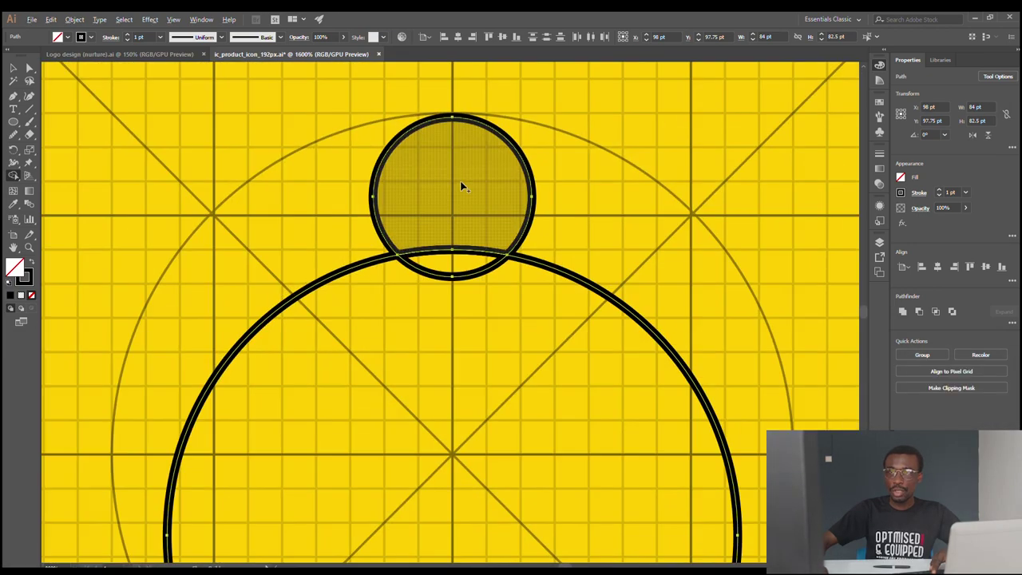
{"action": "scroll", "coordinate": [464, 176], "scroll_direction": "down", "scroll_amount": 1}
{"action": "scroll", "coordinate": [451, 188], "scroll_direction": "down", "scroll_amount": 2}
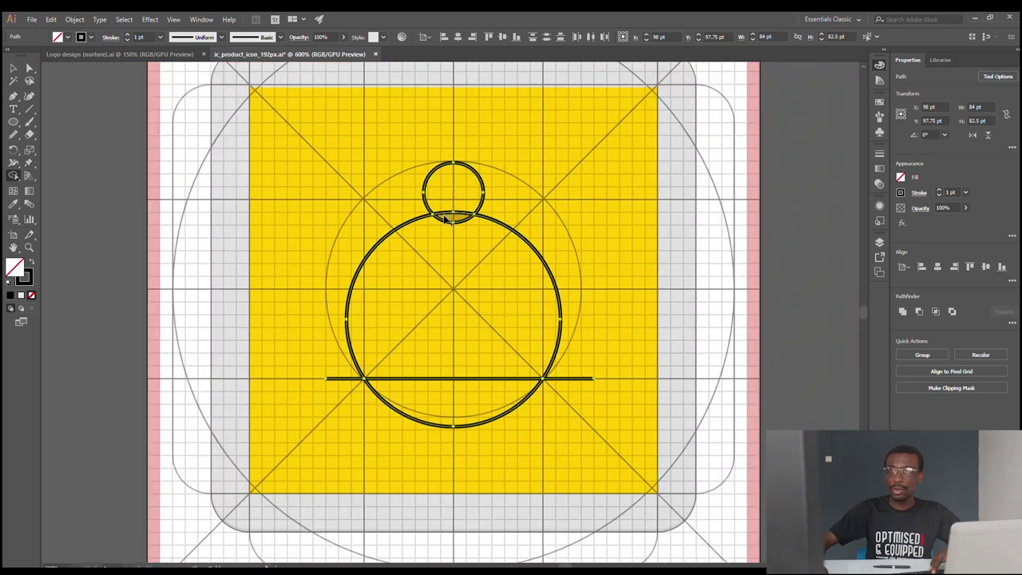
{"action": "scroll", "coordinate": [449, 197], "scroll_direction": "up", "scroll_amount": 1}
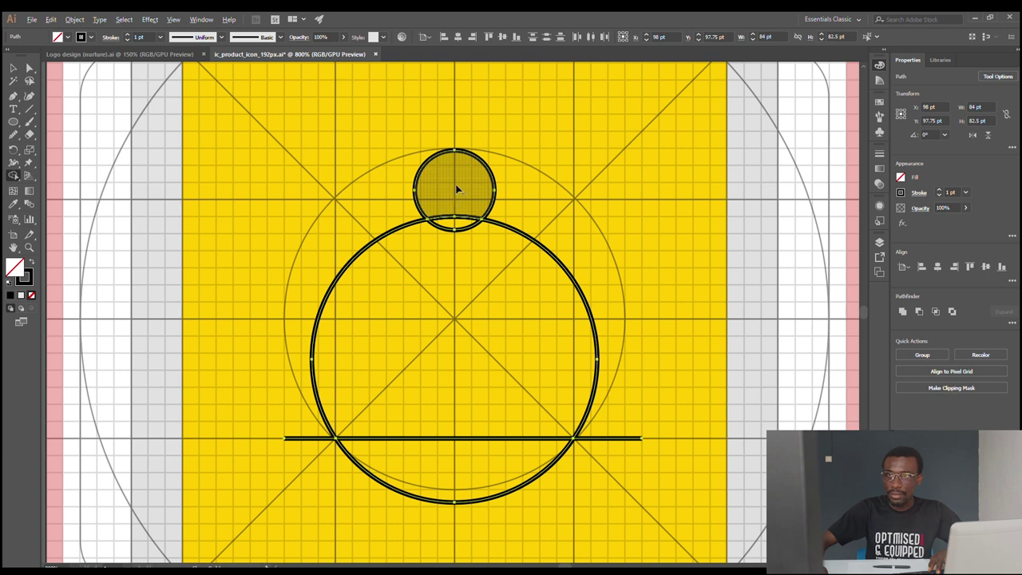
{"action": "scroll", "coordinate": [456, 189], "scroll_direction": "up", "scroll_amount": 2}
{"action": "scroll", "coordinate": [457, 190], "scroll_direction": "up", "scroll_amount": 1}
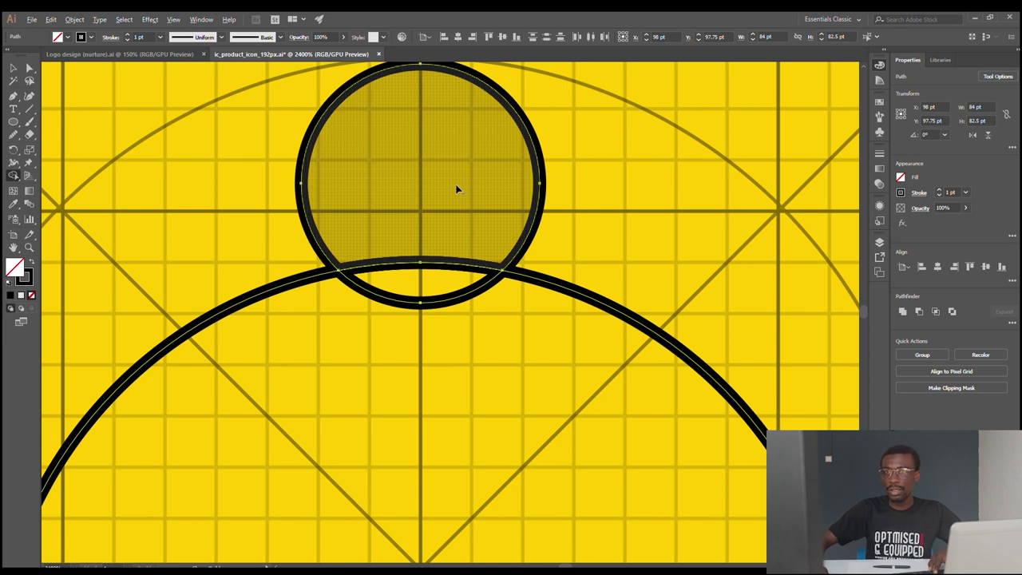
{"action": "scroll", "coordinate": [456, 189], "scroll_direction": "down", "scroll_amount": 3}
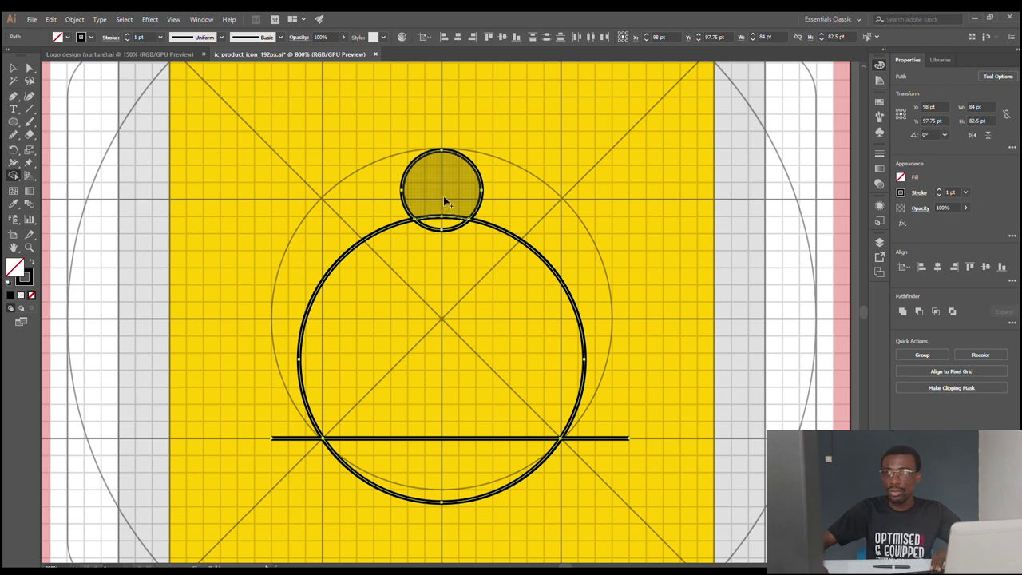
Try merging the small circle, the overlap and the large circle with Shape Builder, undoing each merge
{"action": "left_click_drag", "start_coordinate": [444, 200], "coordinate": [444, 274]}
{"action": "key", "text": "ctrl+z"}
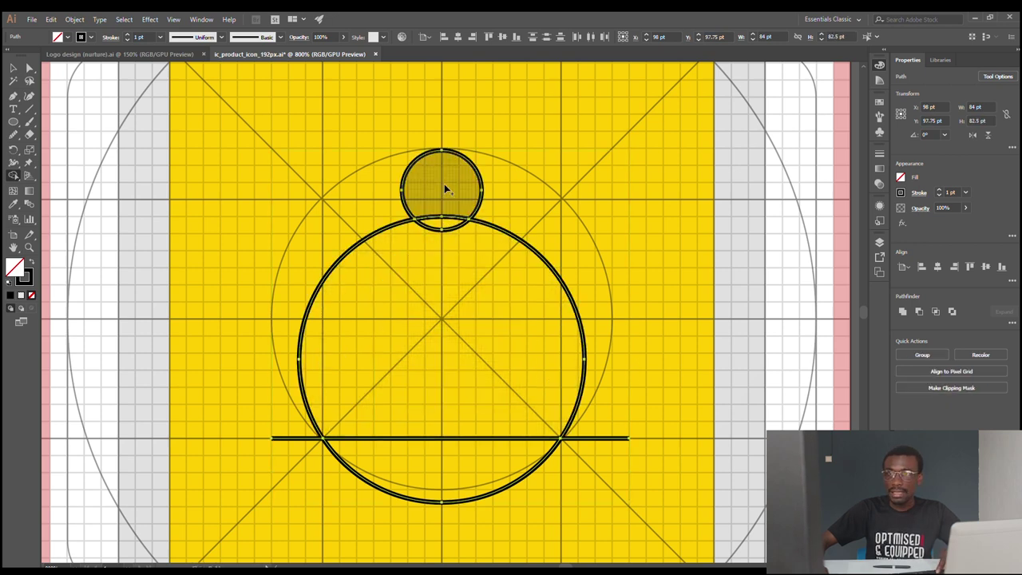
{"action": "left_click_drag", "start_coordinate": [444, 185], "coordinate": [434, 282]}
{"action": "key", "text": "ctrl+z"}
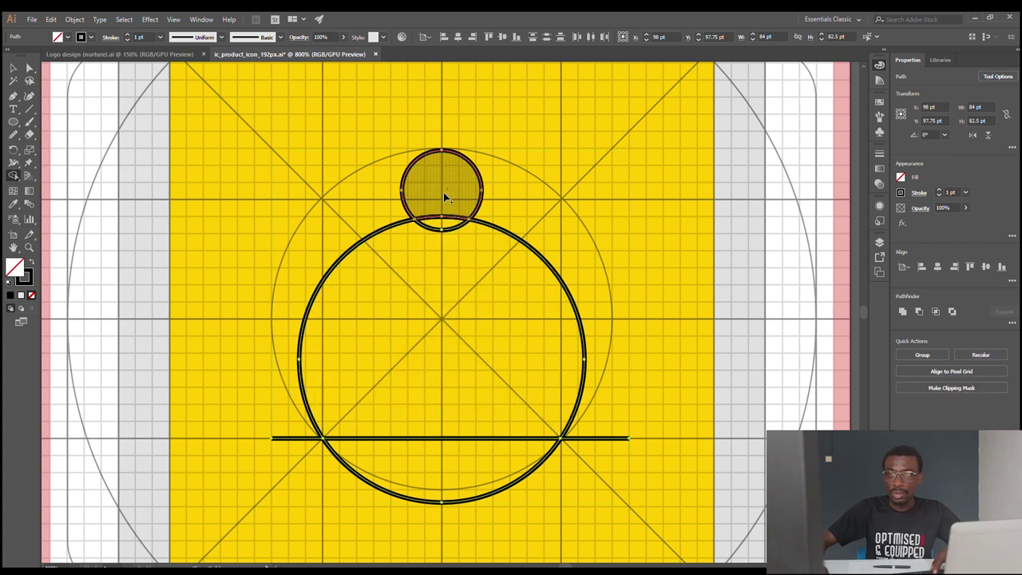
Merge the two circles into one outline with Shape Builder, and remove the segment below the line and both protruding line ends
{"action": "left_click_drag", "start_coordinate": [445, 190], "coordinate": [425, 279]}
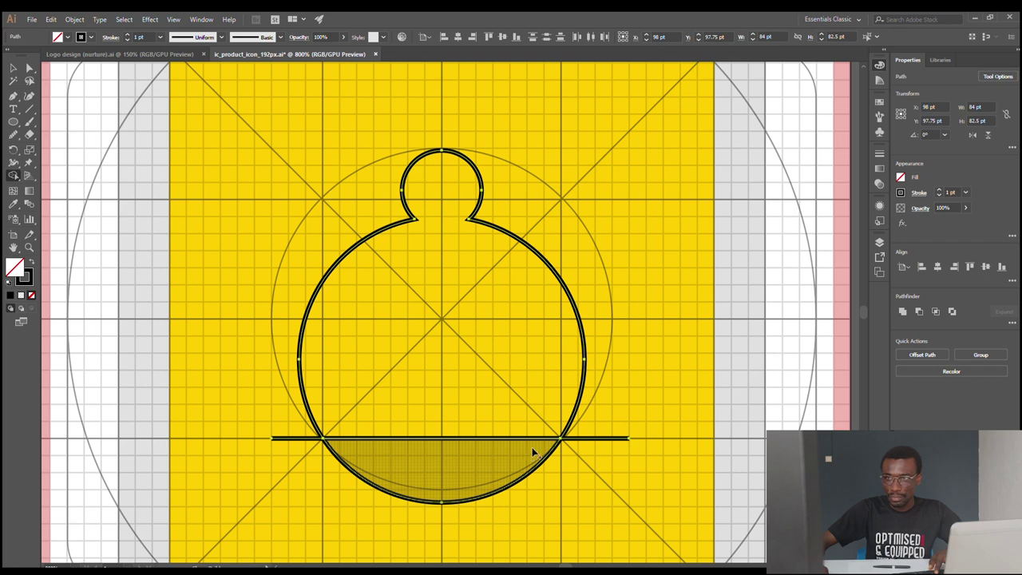
{"action": "left_click", "coordinate": [549, 452], "text": "alt"}
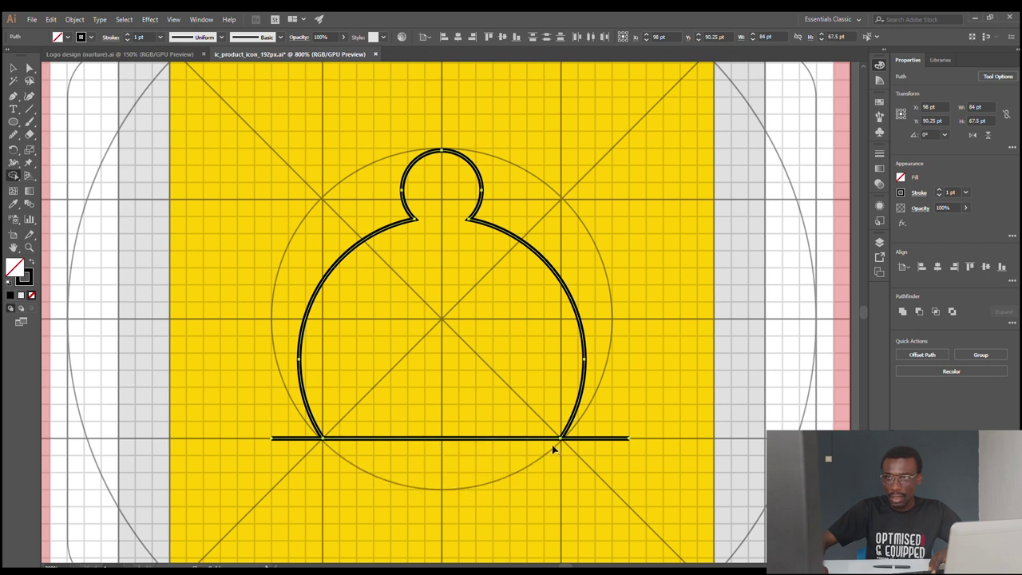
{"action": "left_click", "coordinate": [569, 437], "text": "alt"}
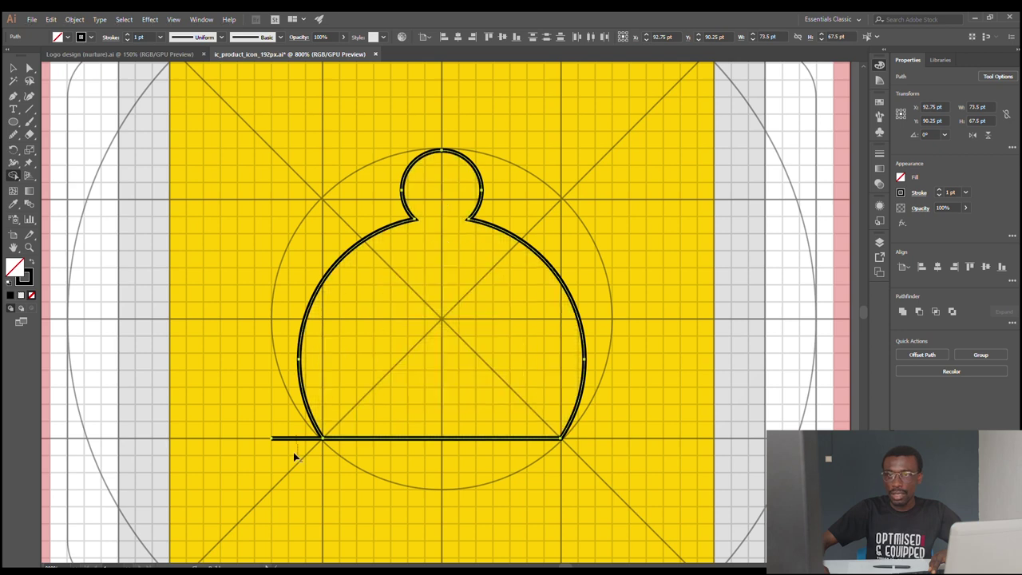
{"action": "left_click", "coordinate": [299, 438], "text": "alt"}
{"action": "left_click", "coordinate": [440, 302]}
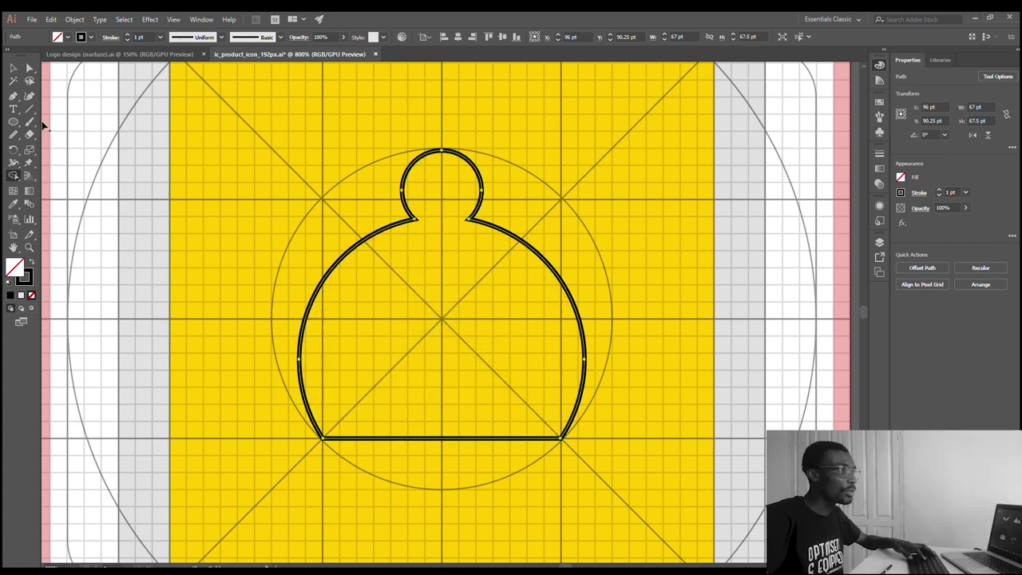
Duplicate the finished person outline horizontally to the right on the same baseline, placing the copy at about X 116 pt
{"action": "key", "text": "v"}
{"action": "scroll", "coordinate": [270, 249], "scroll_direction": "down", "scroll_amount": 5}
{"action": "scroll", "coordinate": [305, 270], "scroll_direction": "up", "scroll_amount": 6}
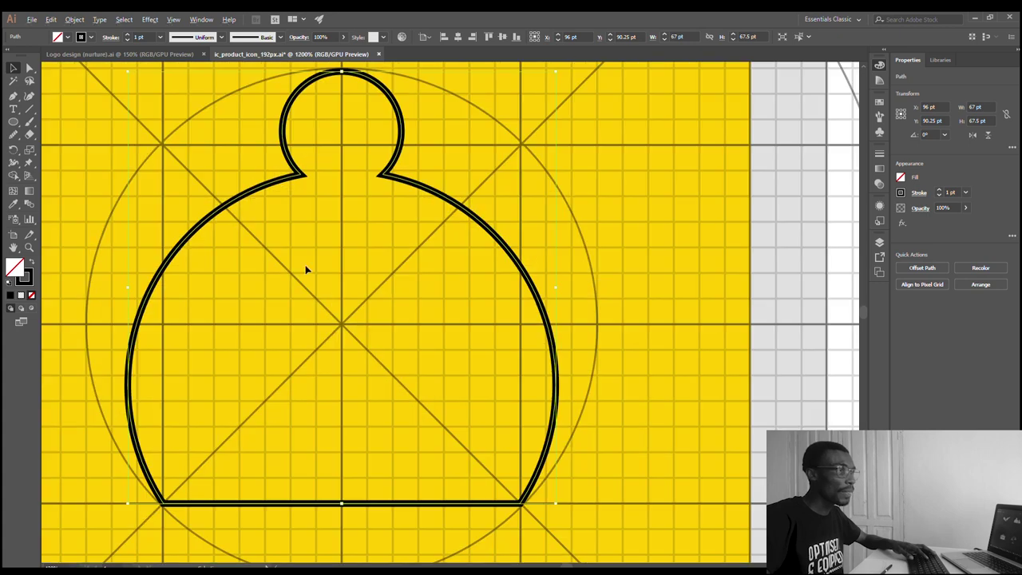
{"action": "scroll", "coordinate": [305, 270], "scroll_direction": "up", "scroll_amount": 1}
{"action": "scroll", "coordinate": [463, 232], "scroll_direction": "down", "scroll_amount": 2}
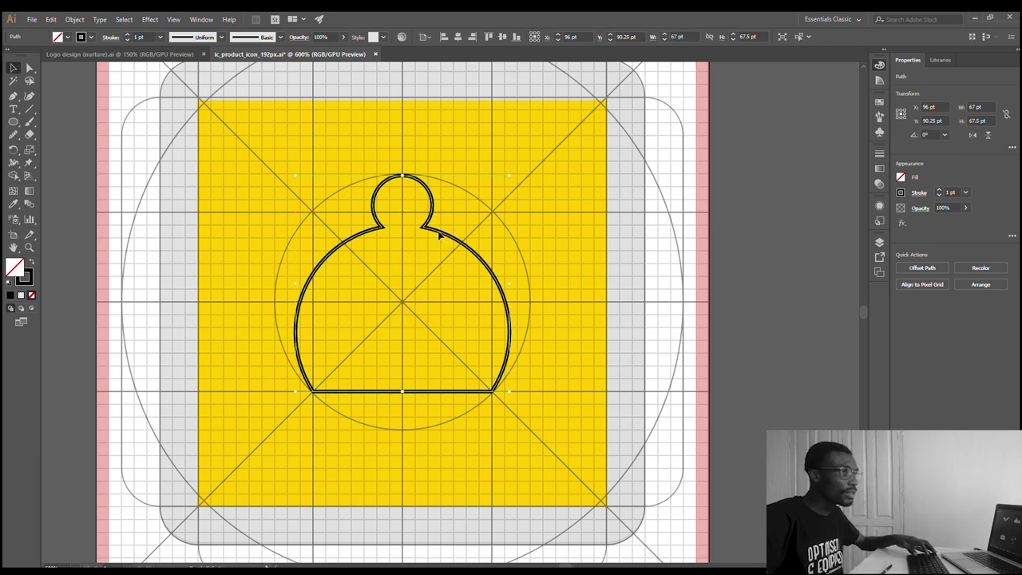
{"action": "left_click_drag", "start_coordinate": [475, 250], "coordinate": [532, 262]}
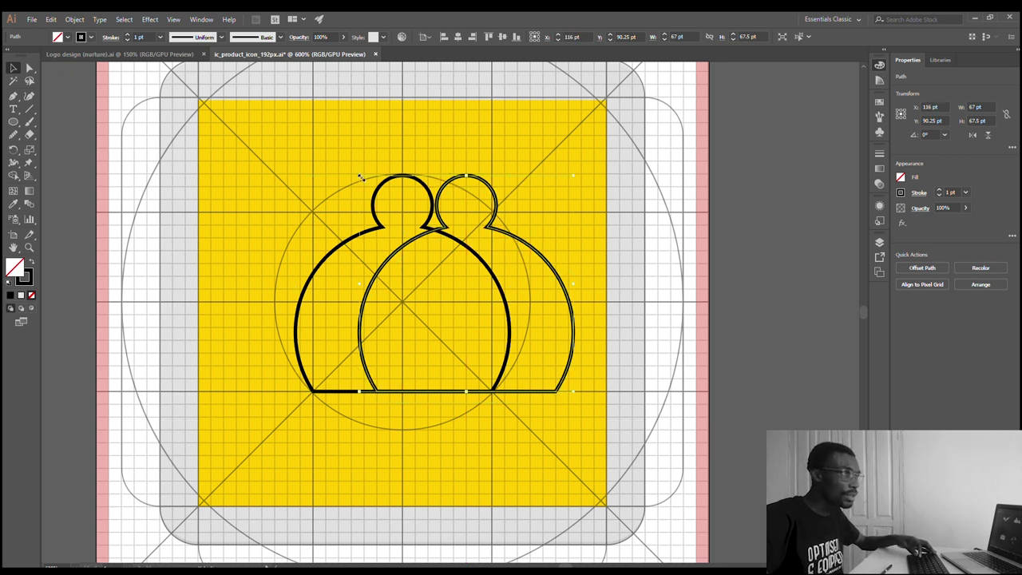
Scale the copy down to about 45.5 × 45.8 pt on the same baseline and move it against the yellow square's right edge, about X 137.25 pt
{"action": "left_click_drag", "start_coordinate": [360, 177], "coordinate": [428, 244]}
{"action": "left_click_drag", "start_coordinate": [516, 281], "coordinate": [545, 287]}
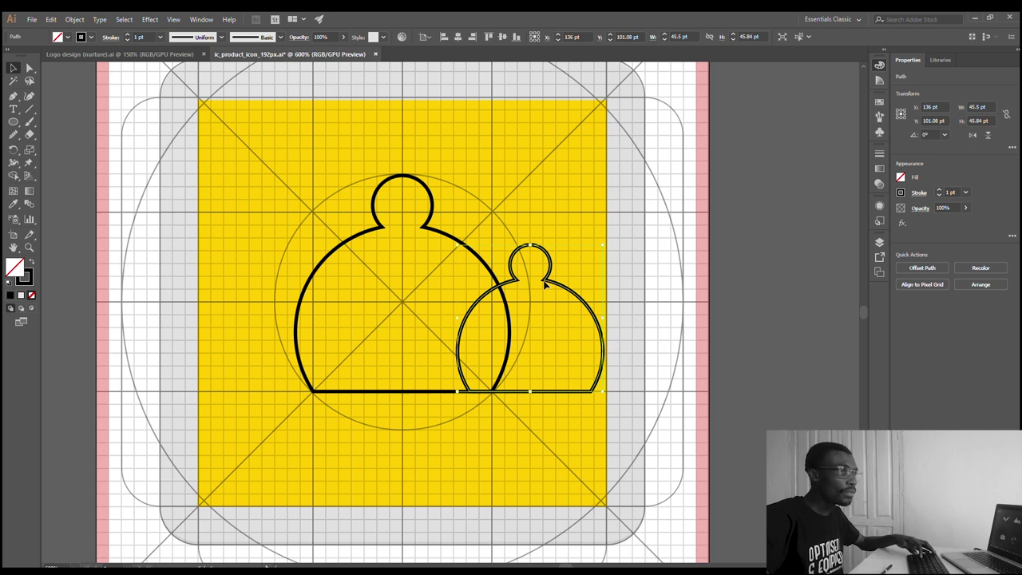
{"action": "mouse_move", "coordinate": [549, 284]}
{"action": "left_mouse_down"}
{"action": "mouse_move", "coordinate": [569, 280]}
{"action": "mouse_move", "coordinate": [559, 291]}
{"action": "mouse_move", "coordinate": [557, 282]}
{"action": "left_mouse_up"}
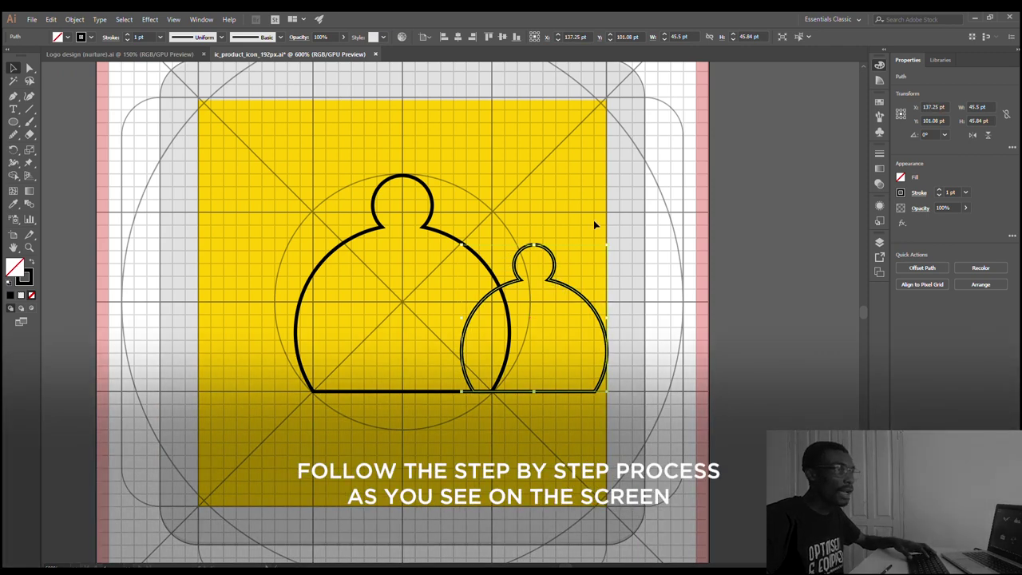
Select both figure outlines and move them together to the left along the same baseline, to X 92 pt
{"action": "left_click", "coordinate": [559, 244]}
{"action": "scroll", "coordinate": [556, 244], "scroll_direction": "up", "scroll_amount": 2}
{"action": "scroll", "coordinate": [556, 243], "scroll_direction": "down", "scroll_amount": 2}
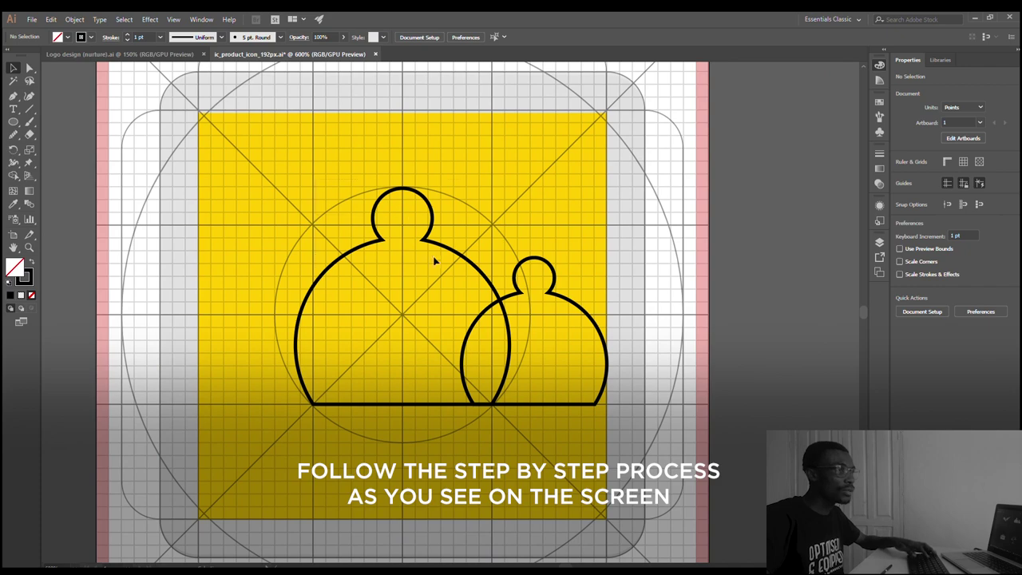
{"action": "left_click", "coordinate": [546, 289]}
{"action": "left_click_drag", "start_coordinate": [546, 289], "coordinate": [486, 290]}
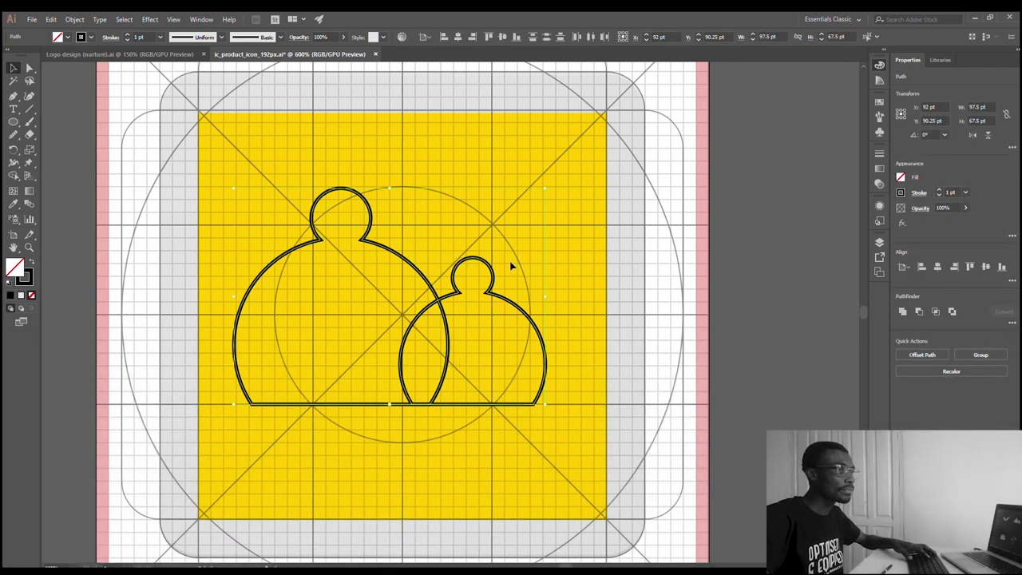
{"action": "left_click", "coordinate": [512, 266]}
{"action": "scroll", "coordinate": [512, 265], "scroll_direction": "down", "scroll_amount": 2}
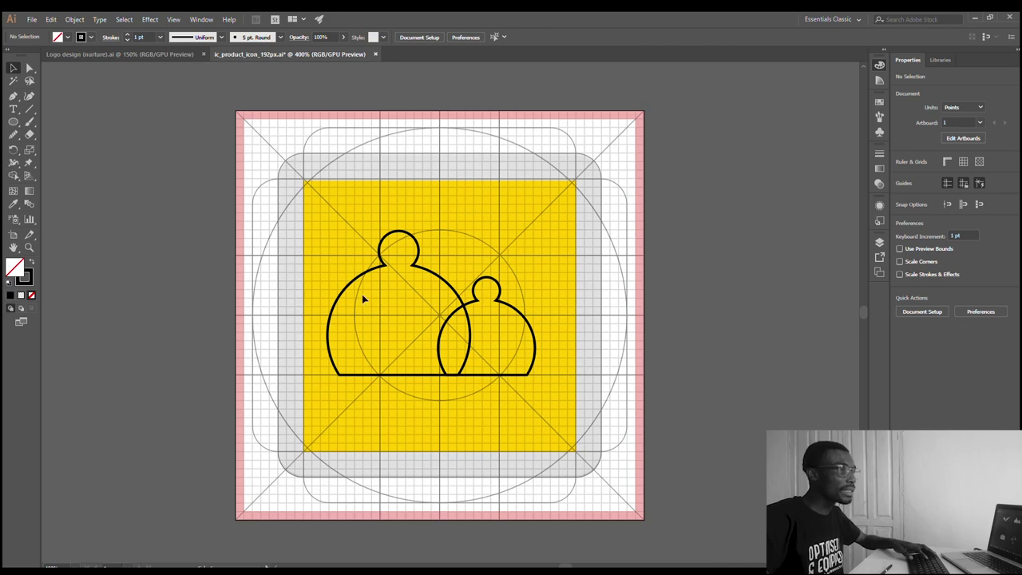
Scale both figures up together about their shared centre to about 124 × 85.8 pt
{"action": "scroll", "coordinate": [430, 311], "scroll_direction": "up", "scroll_amount": 2}
{"action": "scroll", "coordinate": [291, 306], "scroll_direction": "down", "scroll_amount": 1}
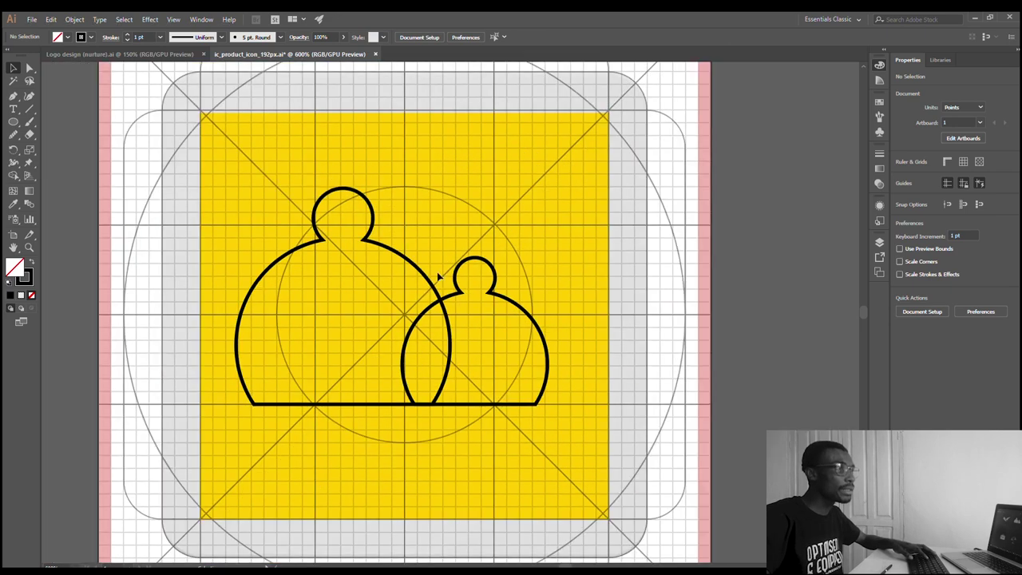
{"action": "left_click_drag", "start_coordinate": [360, 277], "coordinate": [591, 435]}
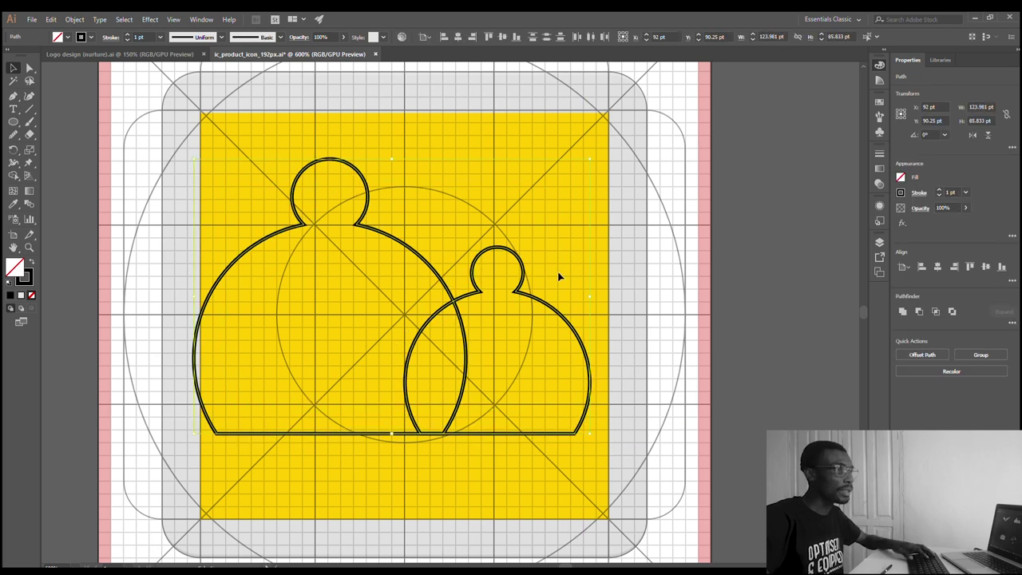
{"action": "left_click", "coordinate": [559, 276]}
{"action": "scroll", "coordinate": [427, 254], "scroll_direction": "up", "scroll_amount": 1}
{"action": "left_click", "coordinate": [456, 297]}
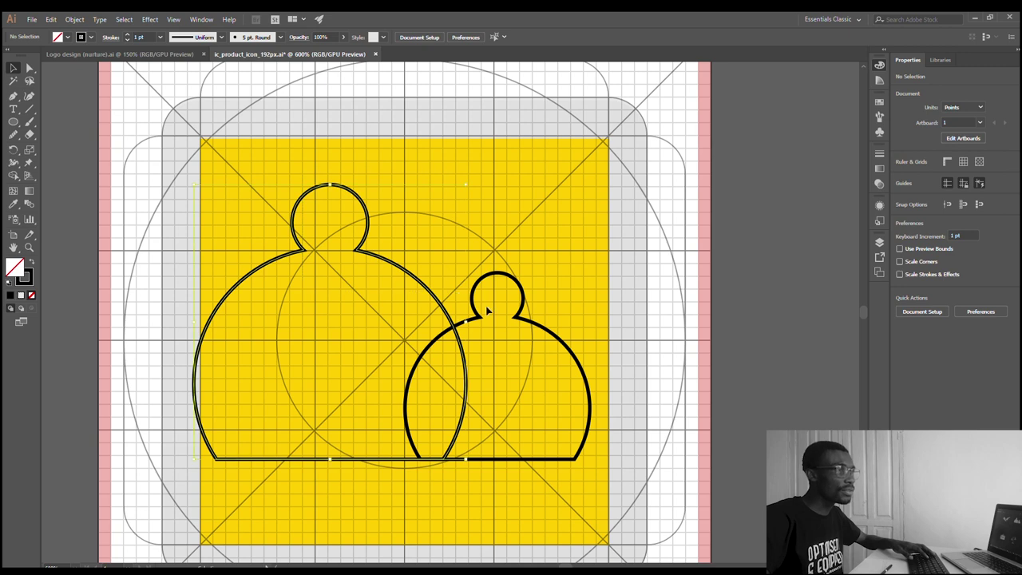
{"action": "left_click", "coordinate": [443, 305], "text": "shift"}
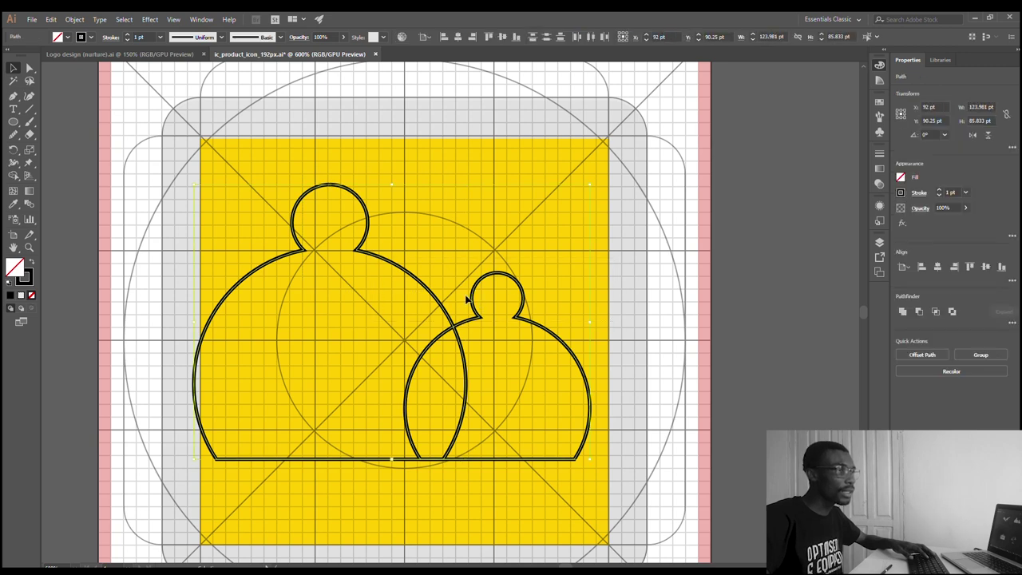
{"action": "left_click", "coordinate": [478, 299]}
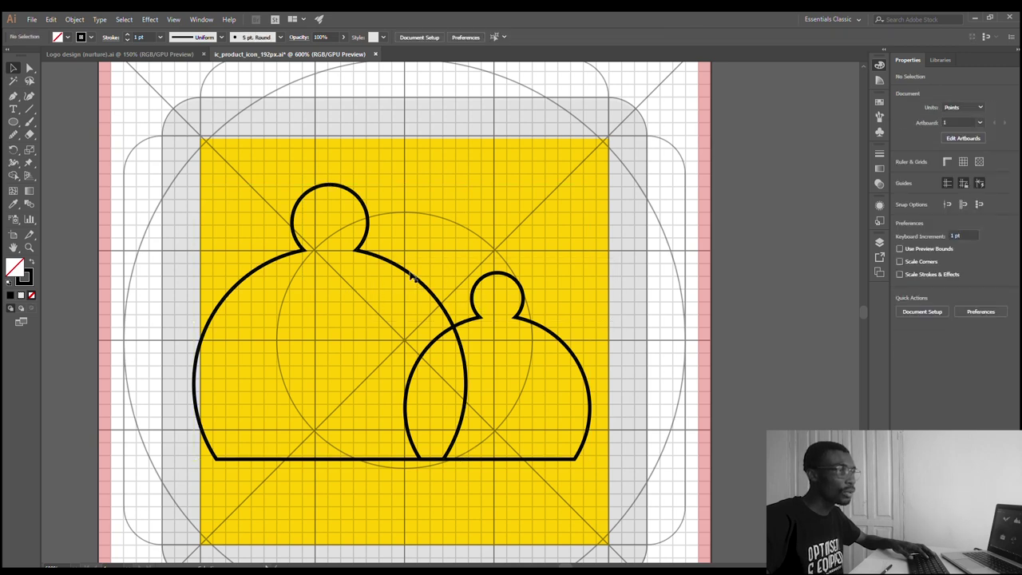
Nudge both figures horizontally until the pair sits centred on the yellow square, at about X 96 pt
{"action": "left_click", "coordinate": [484, 311]}
{"action": "left_click", "coordinate": [480, 317], "text": "shift"}
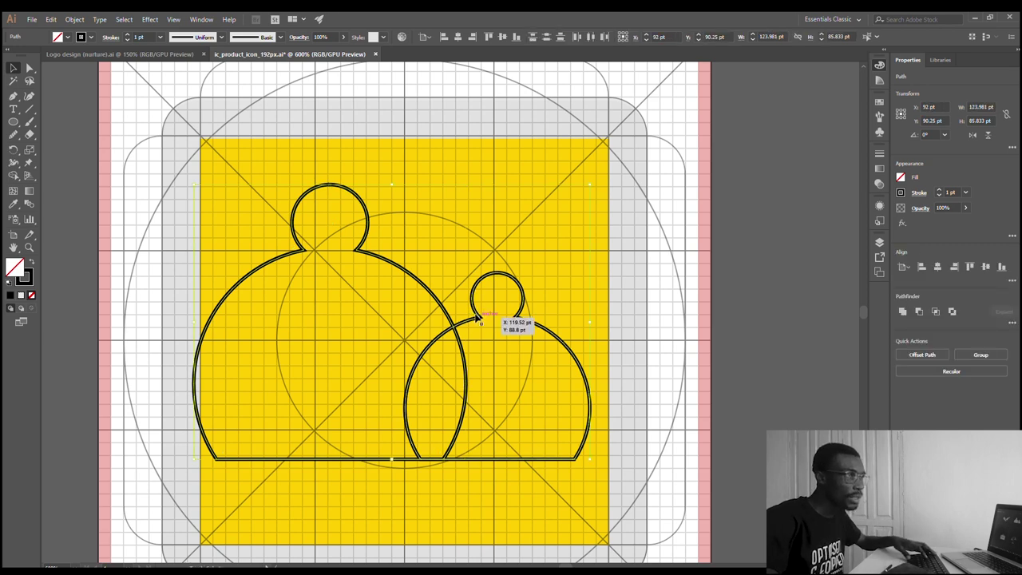
{"action": "key", "text": "shift+Right"}
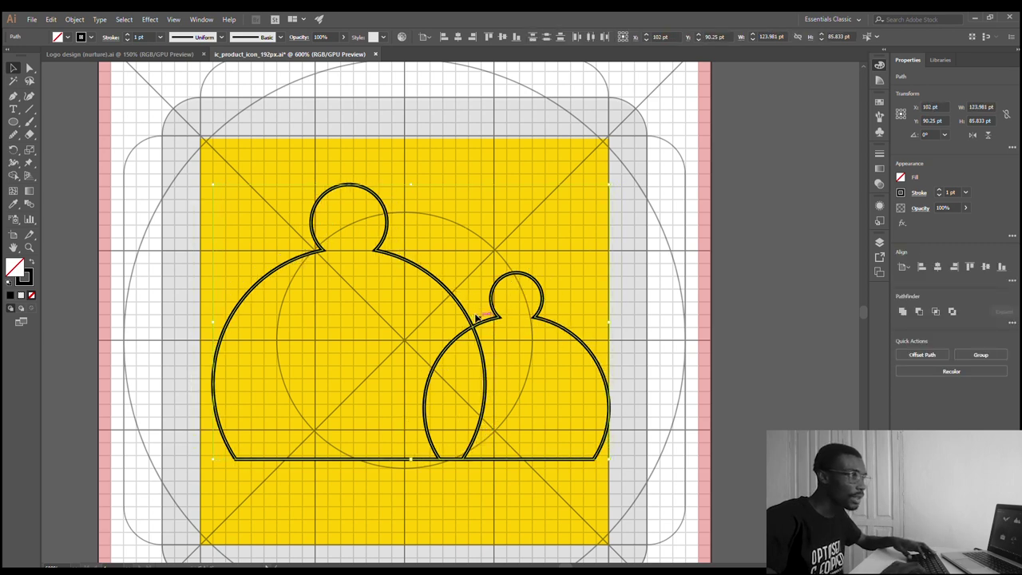
{"action": "key", "text": "Left"}
{"action": "key", "text": "Left"}
{"action": "key", "text": "Left"}
{"action": "key", "text": "Left"}
{"action": "key", "text": "Left"}
{"action": "key", "text": "Left"}
{"action": "key", "text": "Right"}
{"action": "key", "text": "Right"}
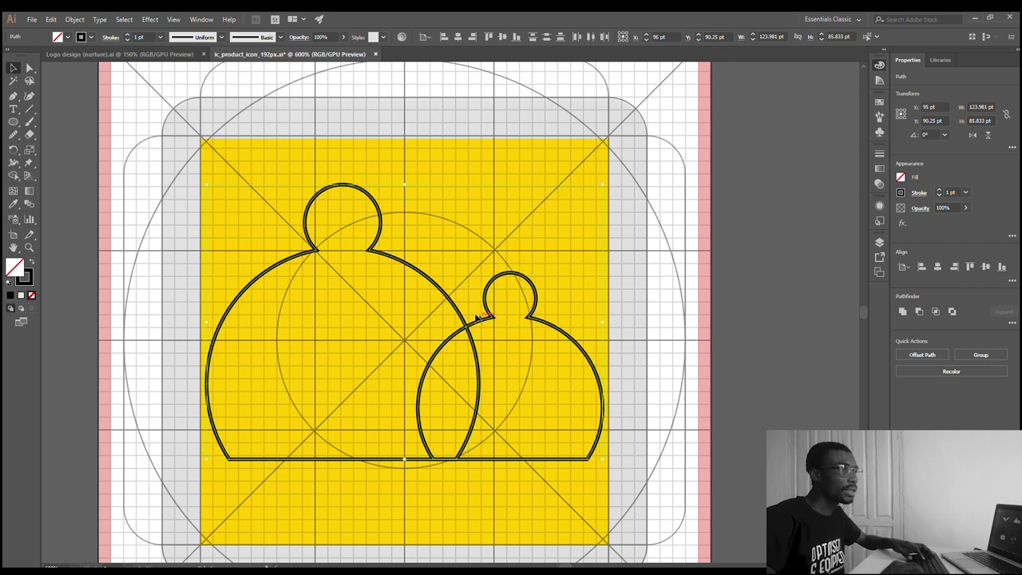
{"action": "left_click", "coordinate": [537, 256]}
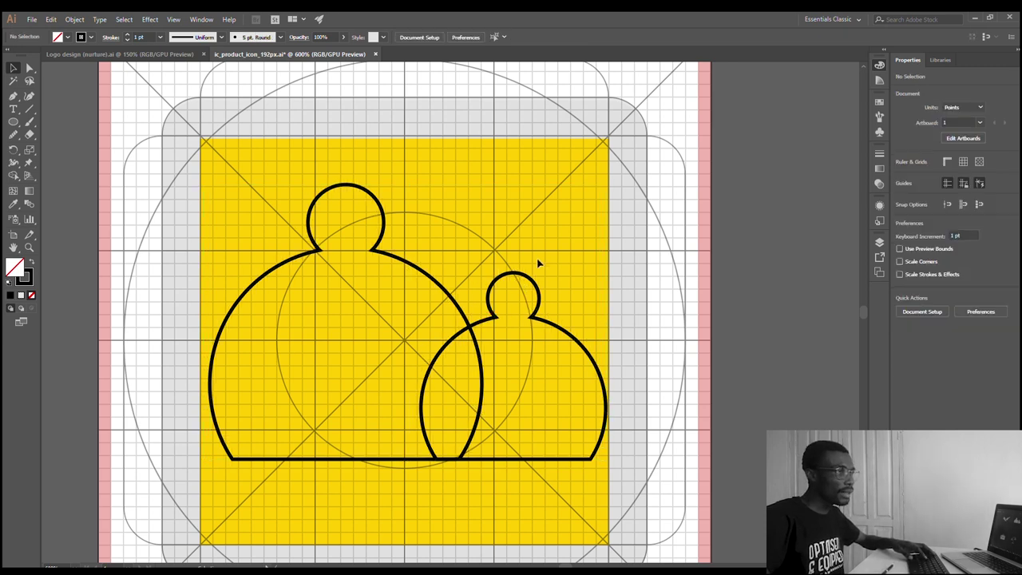
Inspect up close where the large and small figures' outlines cross between the heads and the baseline
{"action": "scroll", "coordinate": [501, 299], "scroll_direction": "down", "scroll_amount": 2}
{"action": "scroll", "coordinate": [496, 302], "scroll_direction": "up", "scroll_amount": 1}
{"action": "scroll", "coordinate": [499, 302], "scroll_direction": "up", "scroll_amount": 5}
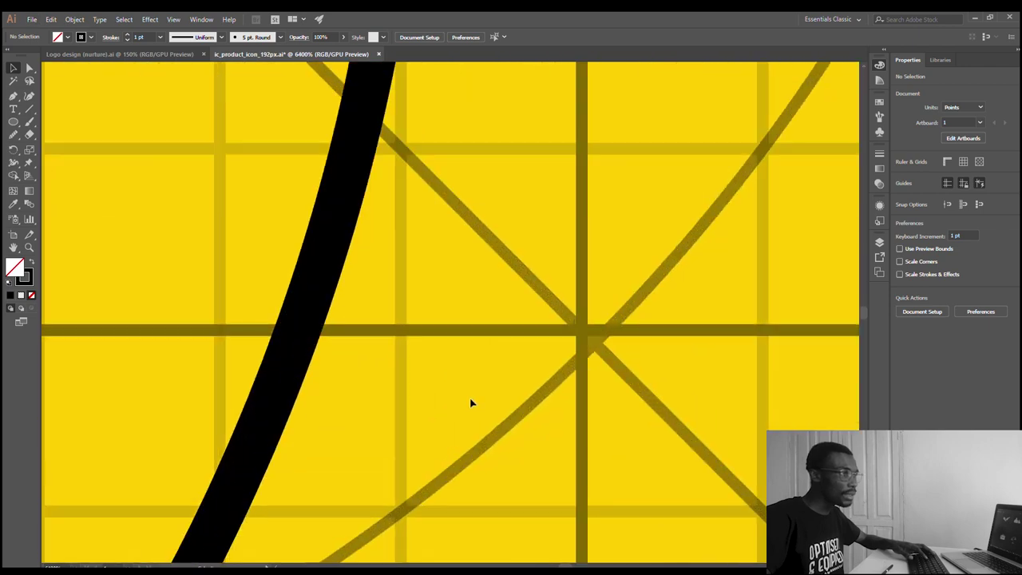
{"action": "scroll", "coordinate": [472, 404], "scroll_direction": "down", "scroll_amount": 1}
{"action": "scroll", "coordinate": [467, 404], "scroll_direction": "down", "scroll_amount": 1}
{"action": "scroll", "coordinate": [463, 404], "scroll_direction": "down", "scroll_amount": 1}
{"action": "scroll", "coordinate": [463, 404], "scroll_direction": "down", "scroll_amount": 5}
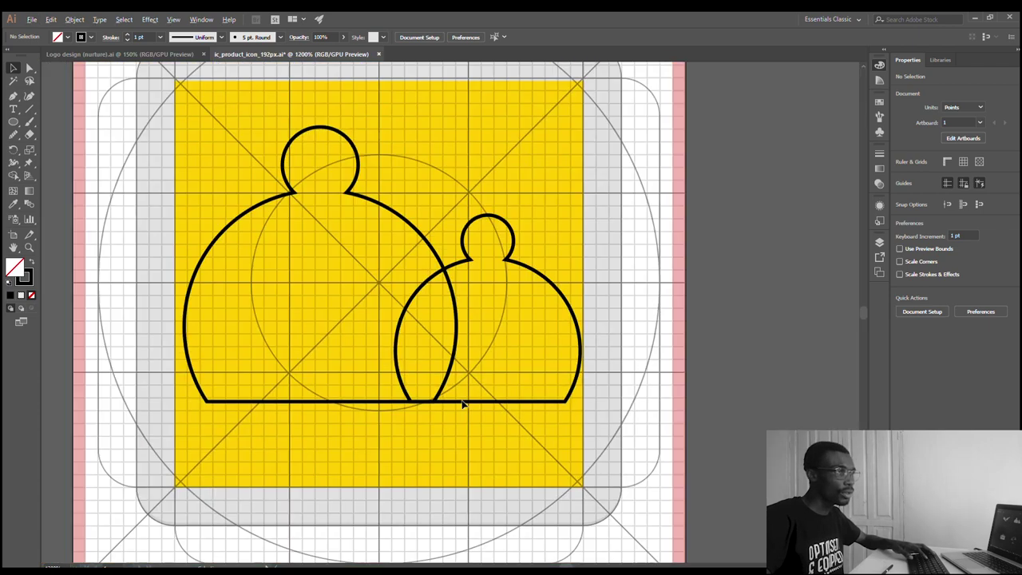
{"action": "scroll", "coordinate": [468, 383], "scroll_direction": "up", "scroll_amount": 2}
{"action": "scroll", "coordinate": [438, 335], "scroll_direction": "up", "scroll_amount": 1}
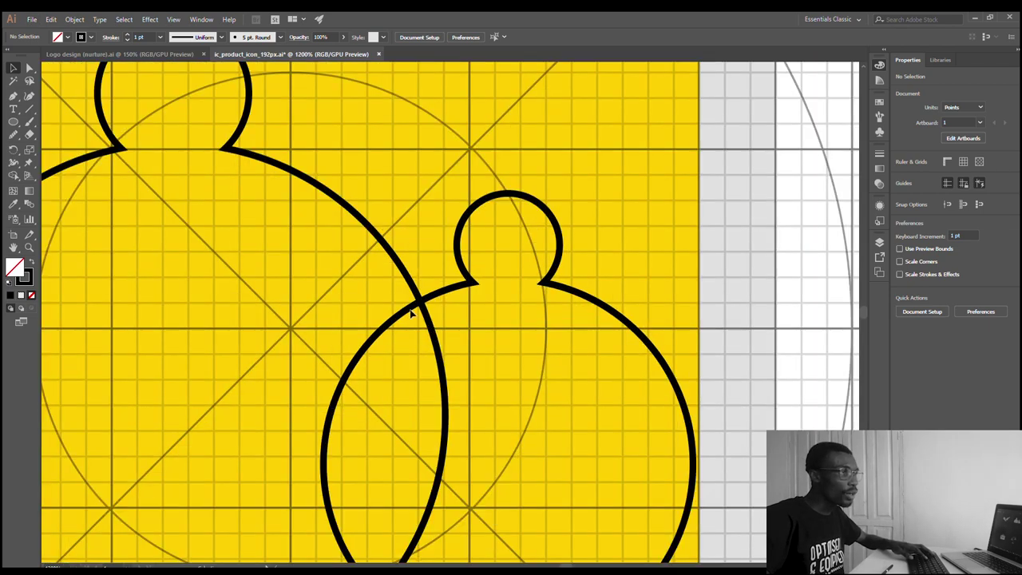
Duplicate the large figure in place and offset one of the two outlines about 5 pt to the right
{"action": "left_click", "coordinate": [421, 302]}
{"action": "scroll", "coordinate": [421, 302], "scroll_direction": "down", "scroll_amount": 1}
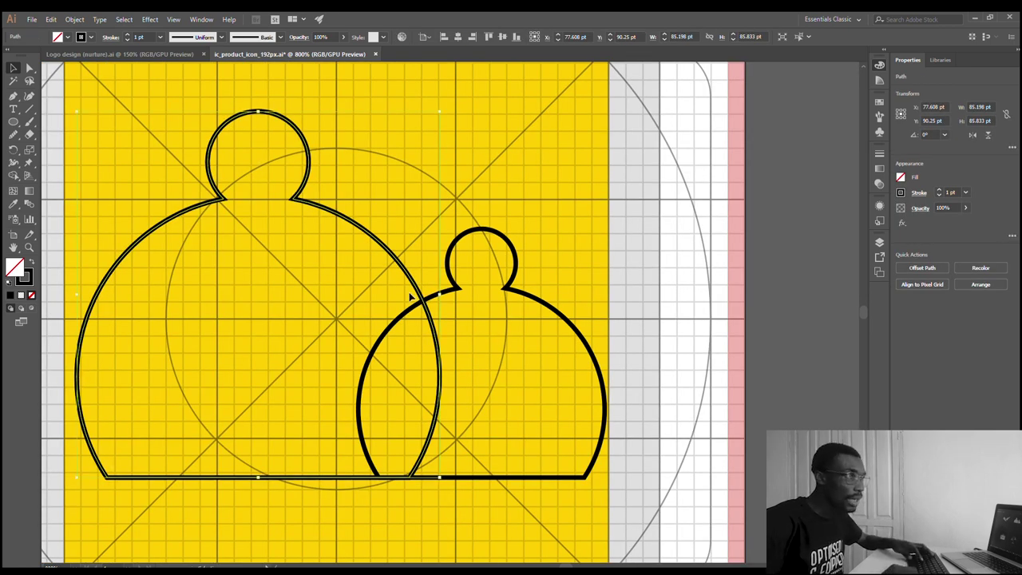
{"action": "key", "text": "ctrl+c"}
{"action": "key", "text": "ctrl+f"}
{"action": "key", "text": "Right"}
{"action": "key", "text": "Right"}
{"action": "key", "text": "Right"}
{"action": "key", "text": "Right"}
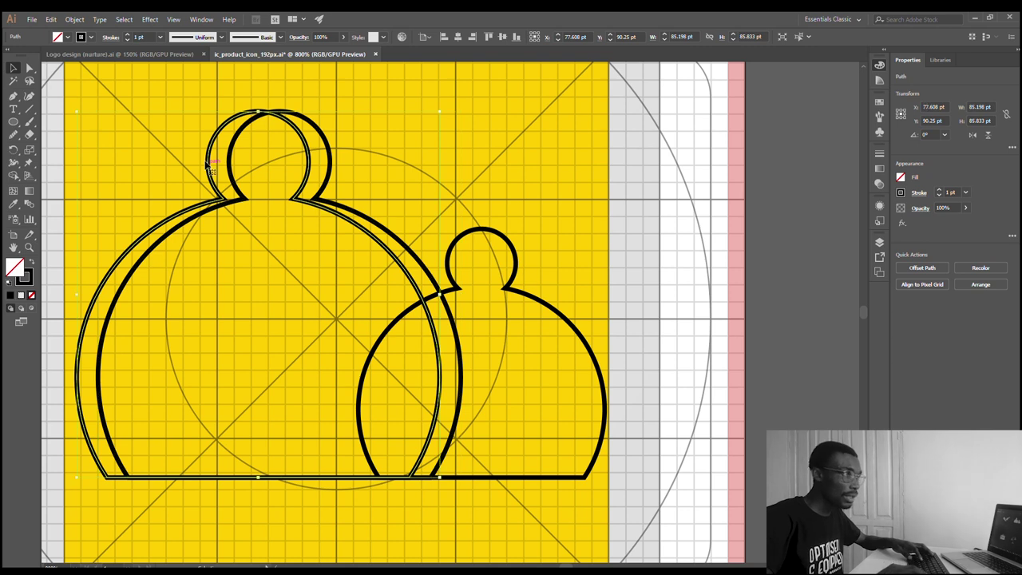
Shift the other large outline left to about X 75.6 pt, near the yellow square's left edge, to widen the offset
{"action": "key", "text": "Left"}
{"action": "key", "text": "Left"}
{"action": "key", "text": "Left"}
{"action": "key", "text": "Left"}
{"action": "key", "text": "Left"}
{"action": "key", "text": "Left"}
{"action": "key", "text": "Left"}
{"action": "key", "text": "Left"}
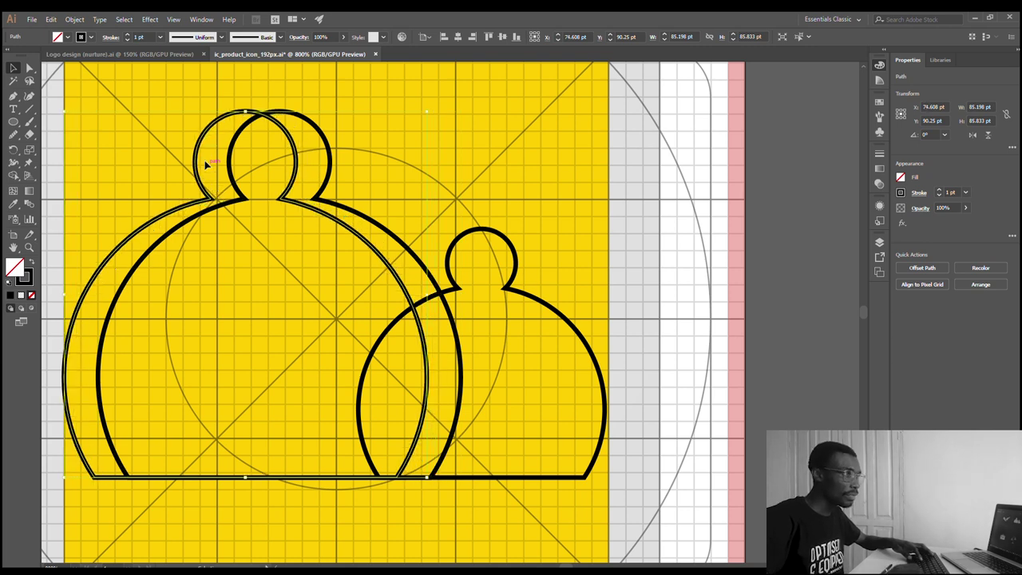
{"action": "key", "text": "Right"}
{"action": "left_click", "coordinate": [420, 210]}
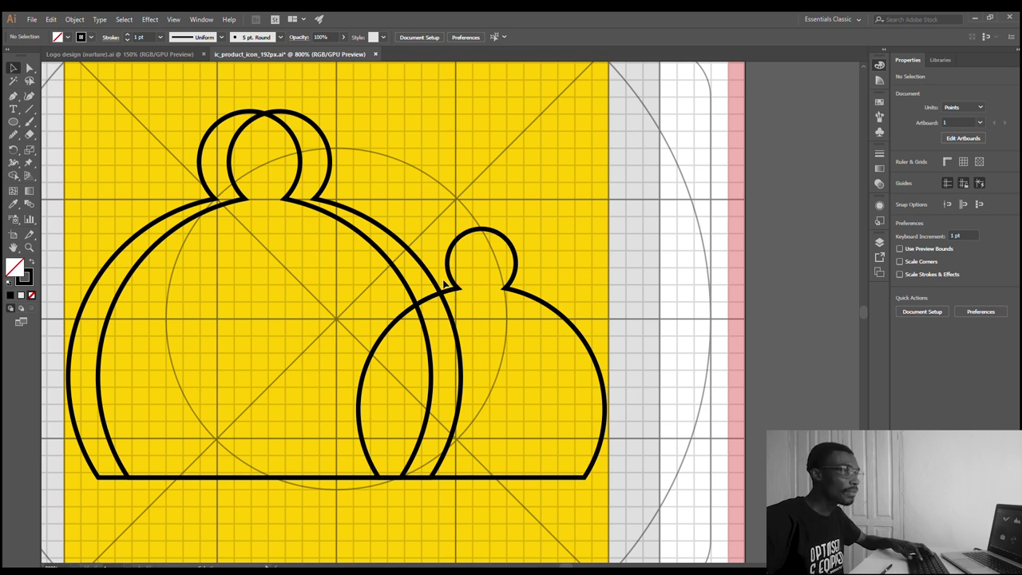
With Shape Builder, cut the small figure with the offset large outline and remove that outline, the overlap and the leftover baseline segments
{"action": "left_click", "coordinate": [420, 271]}
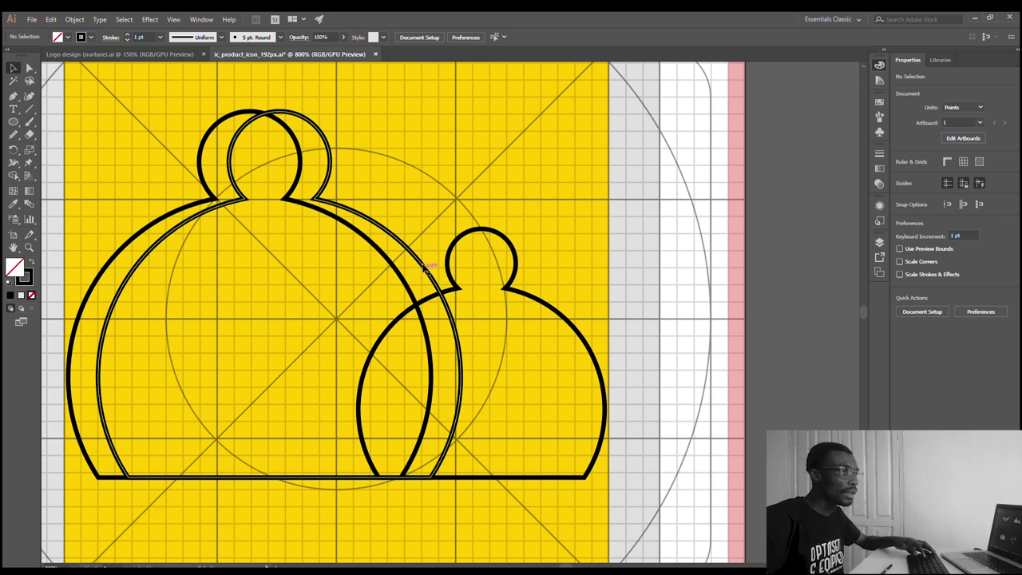
{"action": "left_click", "coordinate": [518, 250], "text": "shift"}
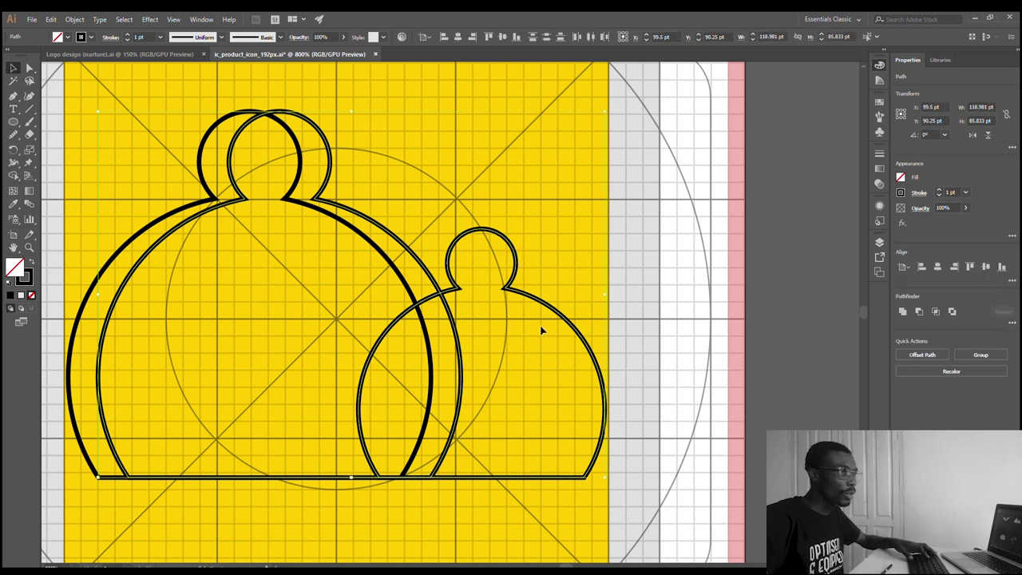
{"action": "key", "text": "shift+m"}
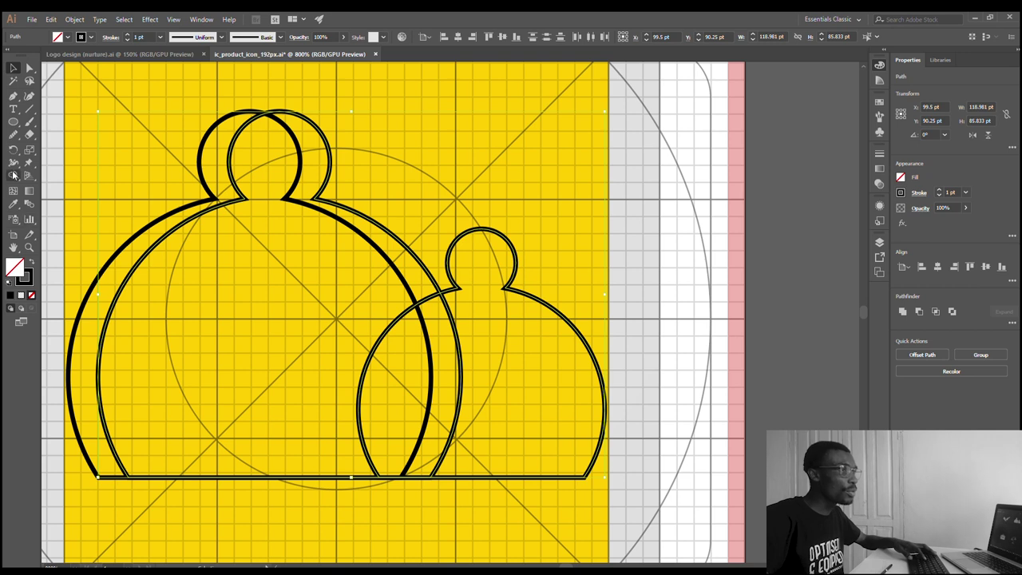
{"action": "left_click", "coordinate": [432, 284], "text": "alt"}
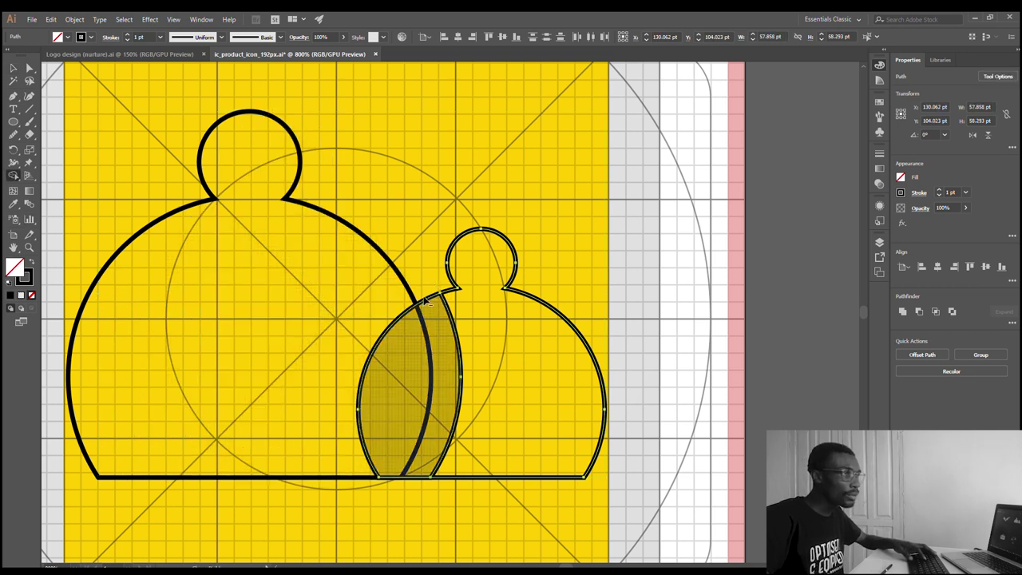
{"action": "left_click", "coordinate": [427, 298], "text": "alt"}
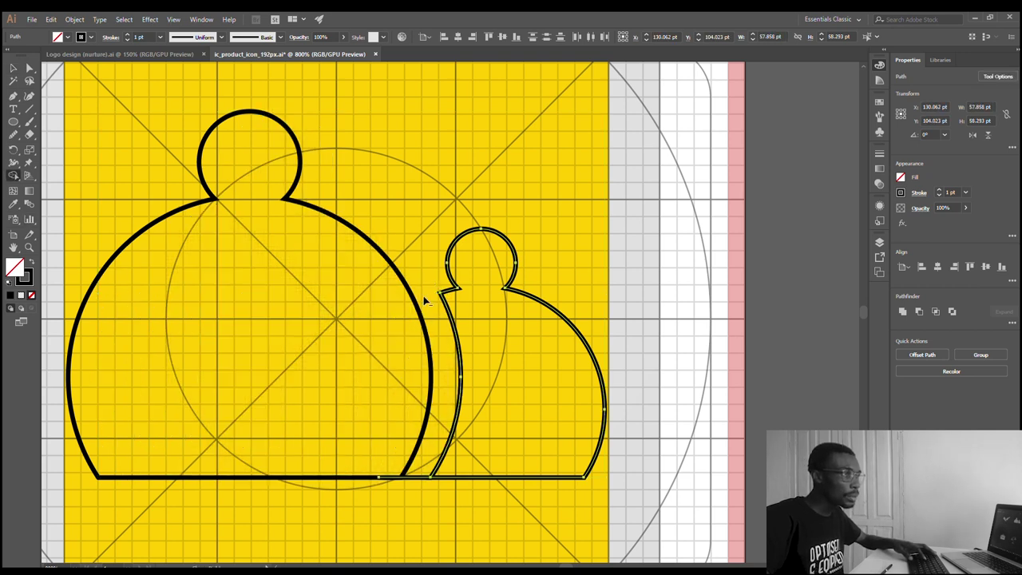
{"action": "left_click", "coordinate": [405, 476], "text": "alt"}
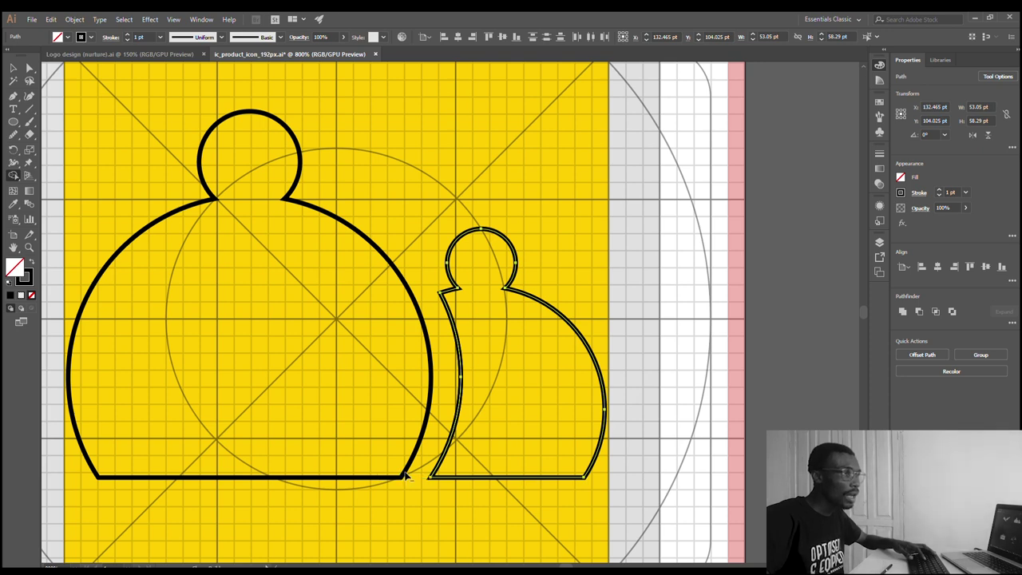
{"action": "left_click", "coordinate": [517, 351]}
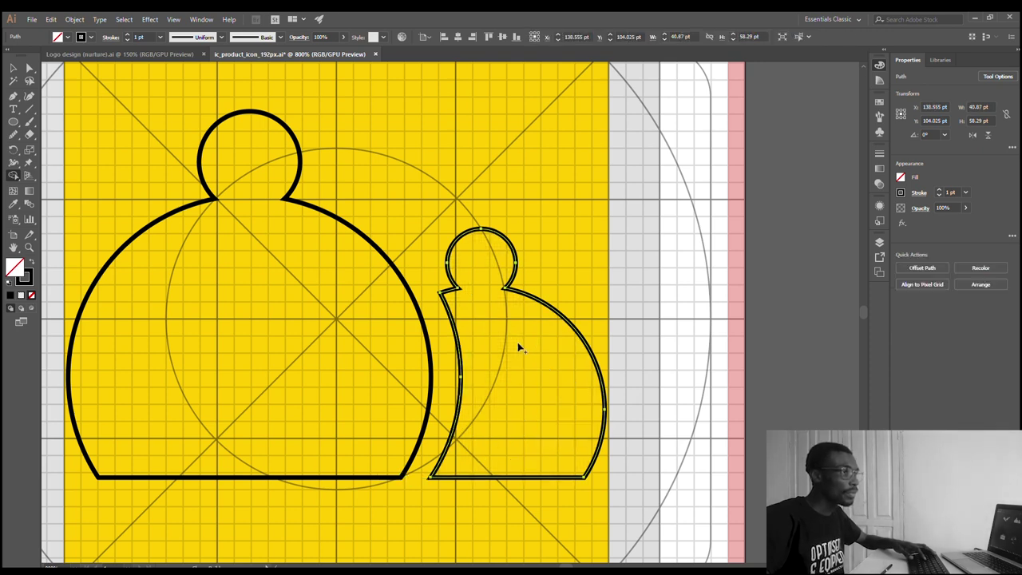
{"action": "left_click", "coordinate": [14, 68]}
{"action": "key", "text": "ctrl+0"}
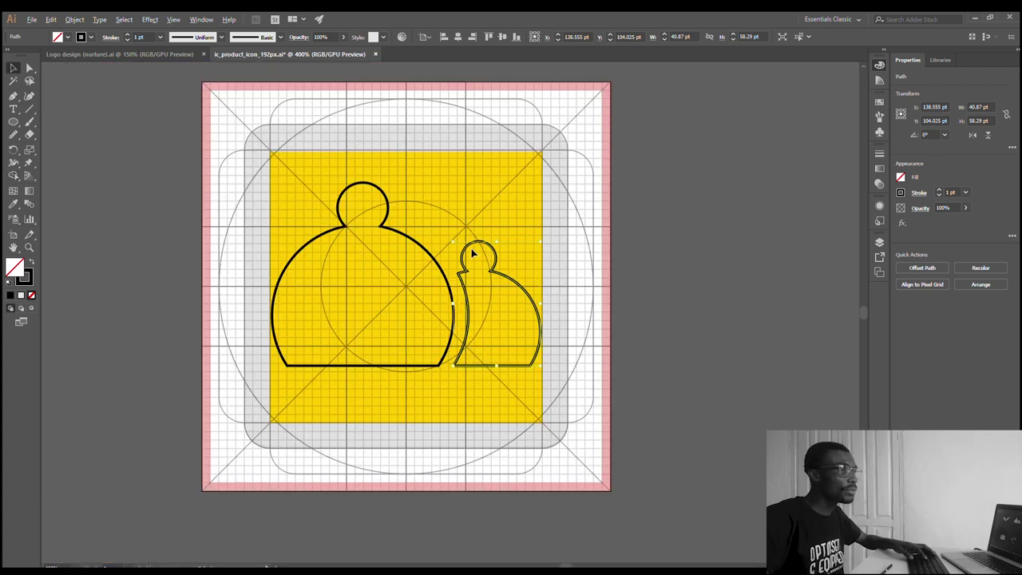
{"action": "left_click", "coordinate": [481, 230]}
Select both finished figures and copy them into the Logo design (nurture).ai document
{"action": "scroll", "coordinate": [481, 232], "scroll_direction": "up", "scroll_amount": 2}
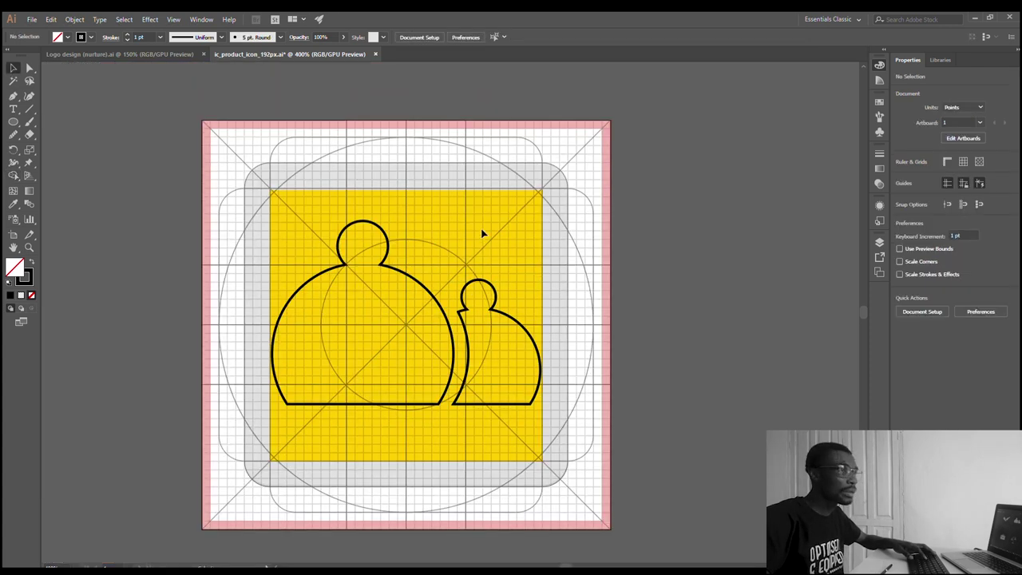
{"action": "left_click", "coordinate": [506, 350]}
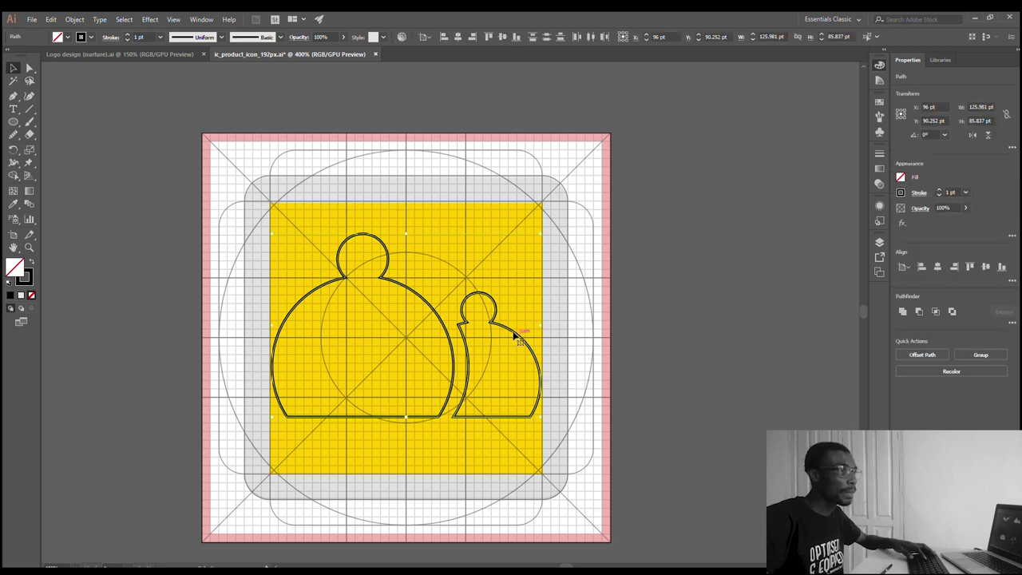
{"action": "scroll", "coordinate": [513, 336], "scroll_direction": "down", "scroll_amount": 1}
{"action": "scroll", "coordinate": [514, 335], "scroll_direction": "up", "scroll_amount": 1}
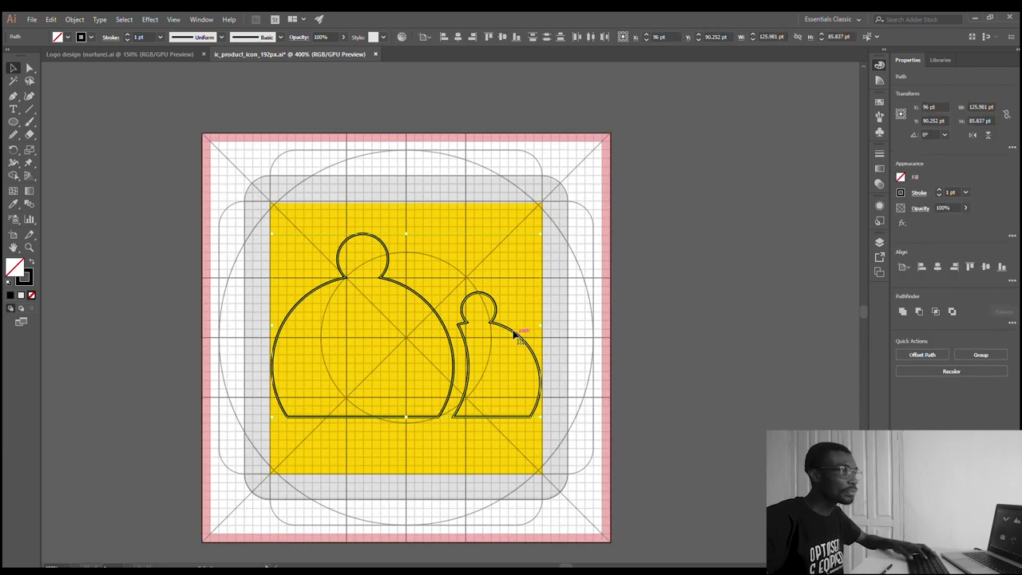
{"action": "left_click_drag", "start_coordinate": [513, 334], "coordinate": [576, 332]}
{"action": "scroll", "coordinate": [579, 334], "scroll_direction": "down", "scroll_amount": 3}
{"action": "scroll", "coordinate": [573, 335], "scroll_direction": "down", "scroll_amount": 1}
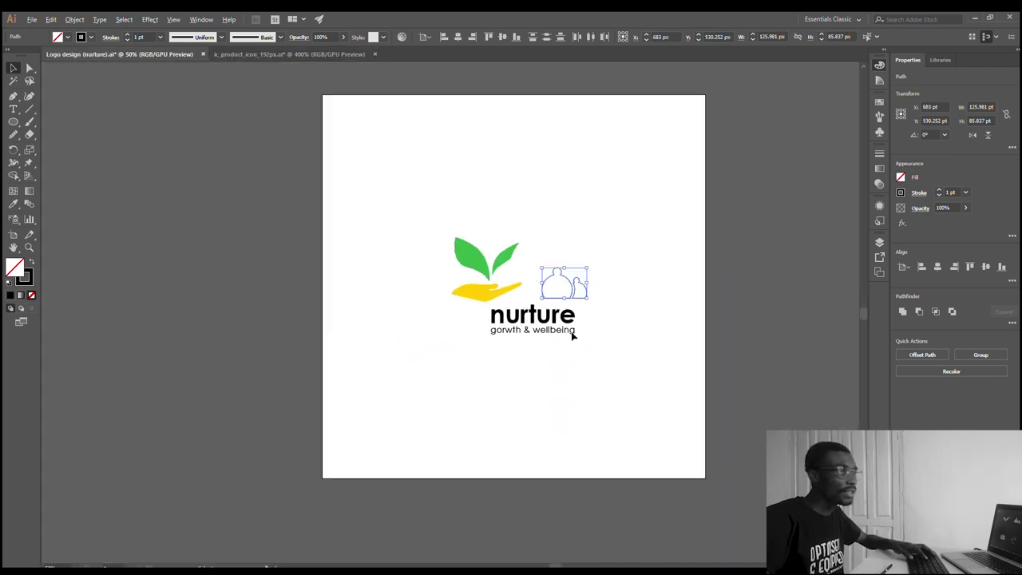
{"action": "scroll", "coordinate": [572, 336], "scroll_direction": "up", "scroll_amount": 4}
{"action": "scroll", "coordinate": [550, 271], "scroll_direction": "up", "scroll_amount": 3}
{"action": "scroll", "coordinate": [550, 272], "scroll_direction": "left", "scroll_amount": 2}
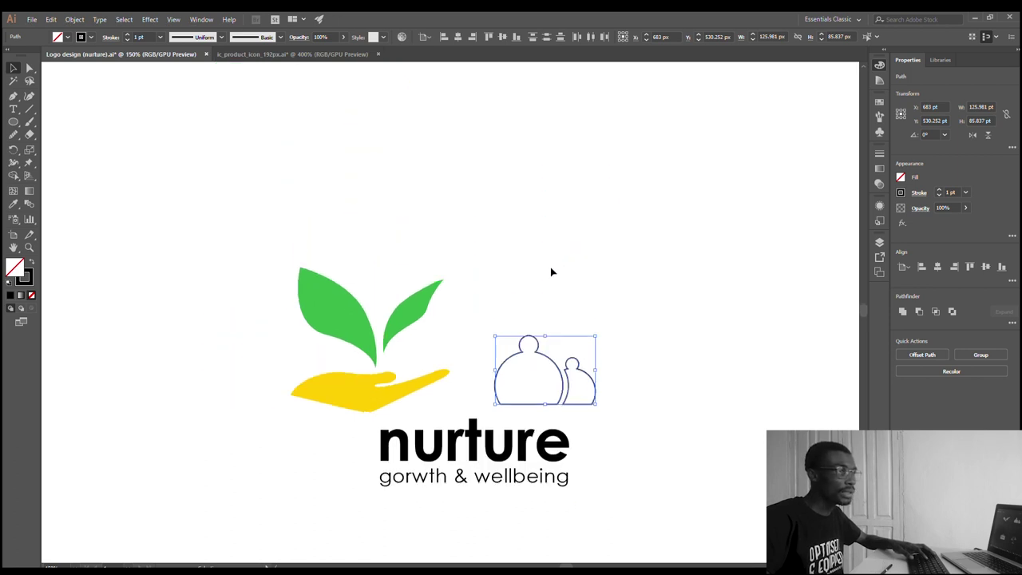
Move the two figures into the blank area above and to the right of the nurture logo
{"action": "left_click_drag", "start_coordinate": [550, 369], "coordinate": [651, 253]}
{"action": "scroll", "coordinate": [444, 267], "scroll_direction": "up", "scroll_amount": 2}
{"action": "left_click", "coordinate": [485, 296]}
{"action": "scroll", "coordinate": [468, 296], "scroll_direction": "down", "scroll_amount": 2}
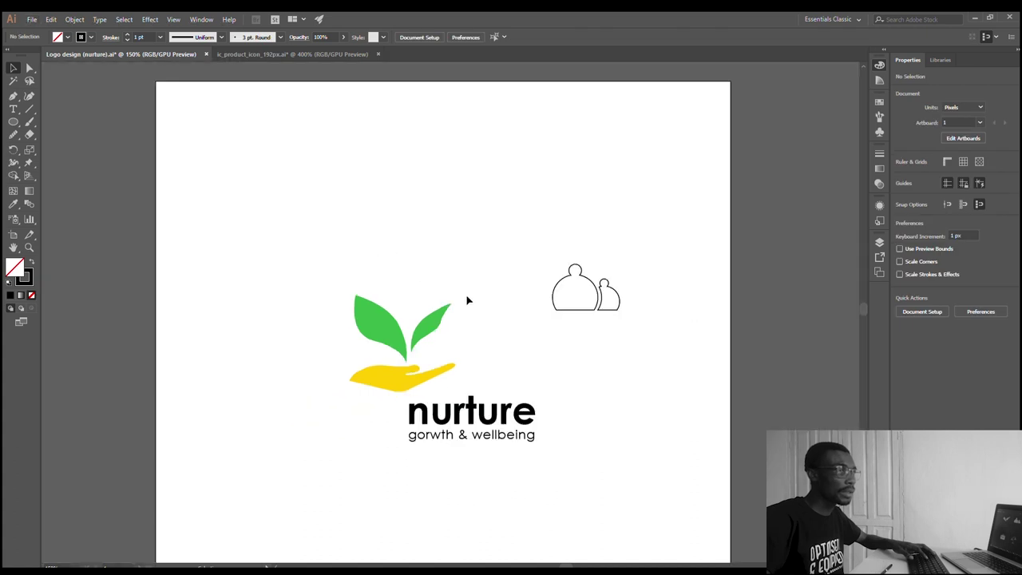
Move the whole nurture logo, with its leaves, hand and text, up and to the left, away from the two outlined figures
{"action": "scroll", "coordinate": [469, 303], "scroll_direction": "up", "scroll_amount": 1}
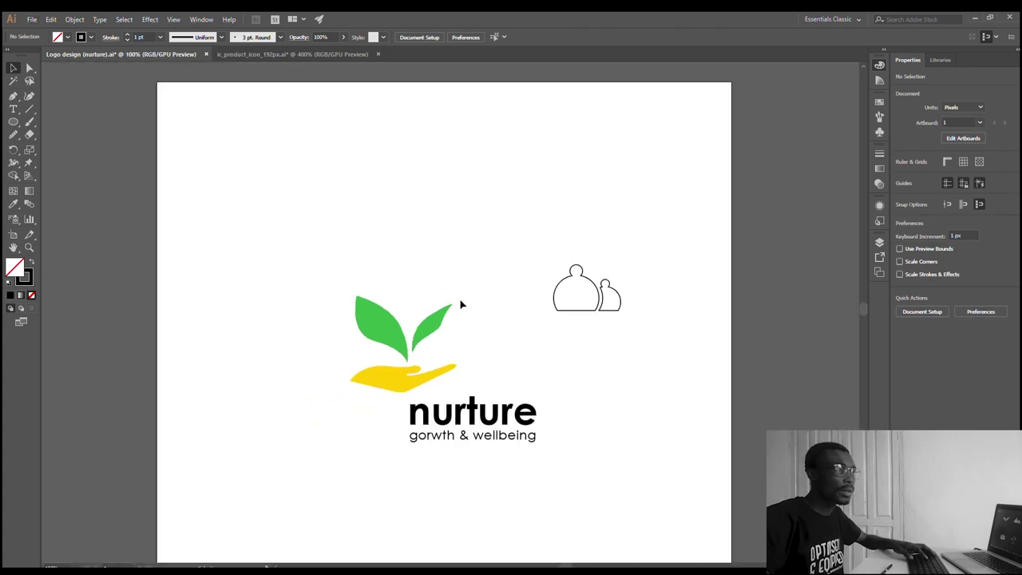
{"action": "left_click_drag", "start_coordinate": [371, 273], "coordinate": [539, 451]}
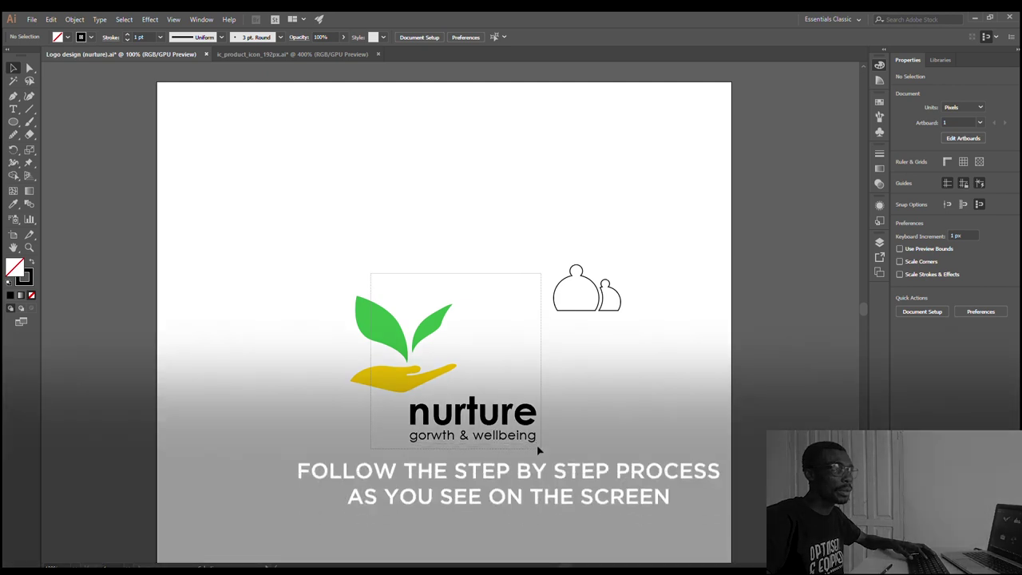
{"action": "left_click_drag", "start_coordinate": [514, 418], "coordinate": [404, 304]}
{"action": "left_click", "coordinate": [595, 264]}
Use the Eyedropper to give both outlined figures the yellow fill and no stroke of the hand, and clear the selection
{"action": "scroll", "coordinate": [595, 263], "scroll_direction": "up", "scroll_amount": 3}
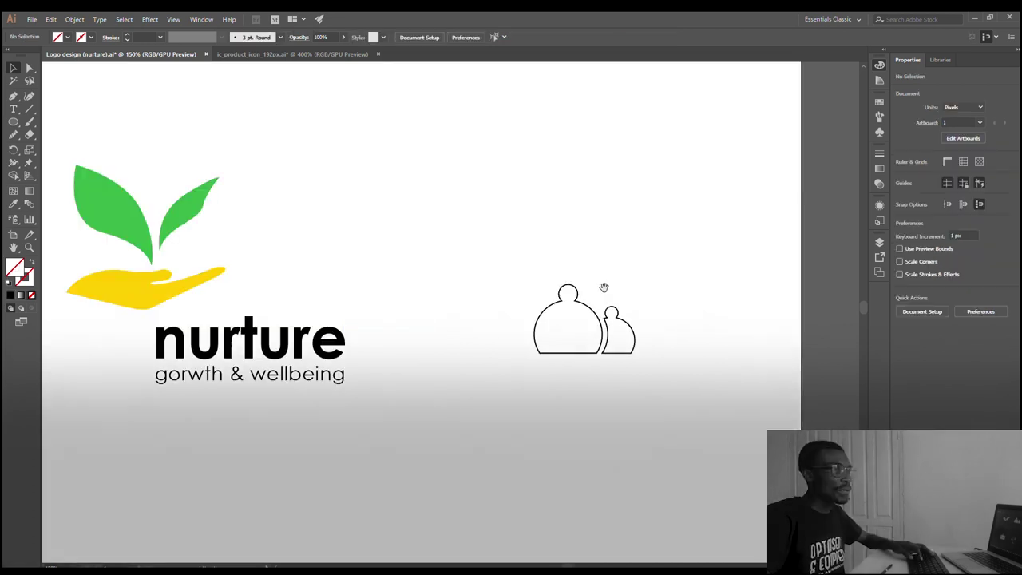
{"action": "scroll", "coordinate": [585, 300], "scroll_direction": "down", "scroll_amount": 3}
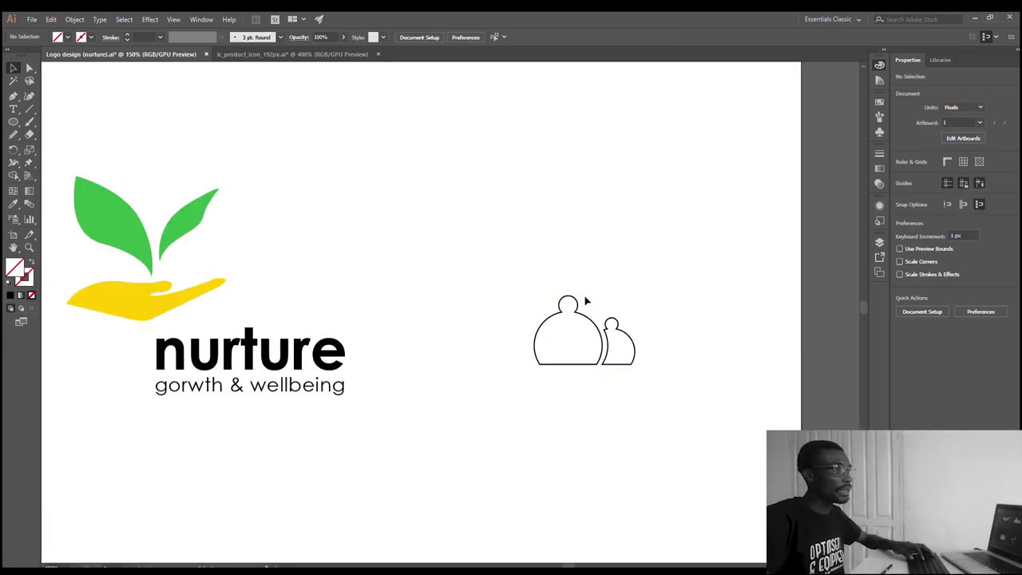
{"action": "left_click_drag", "start_coordinate": [505, 221], "coordinate": [648, 356]}
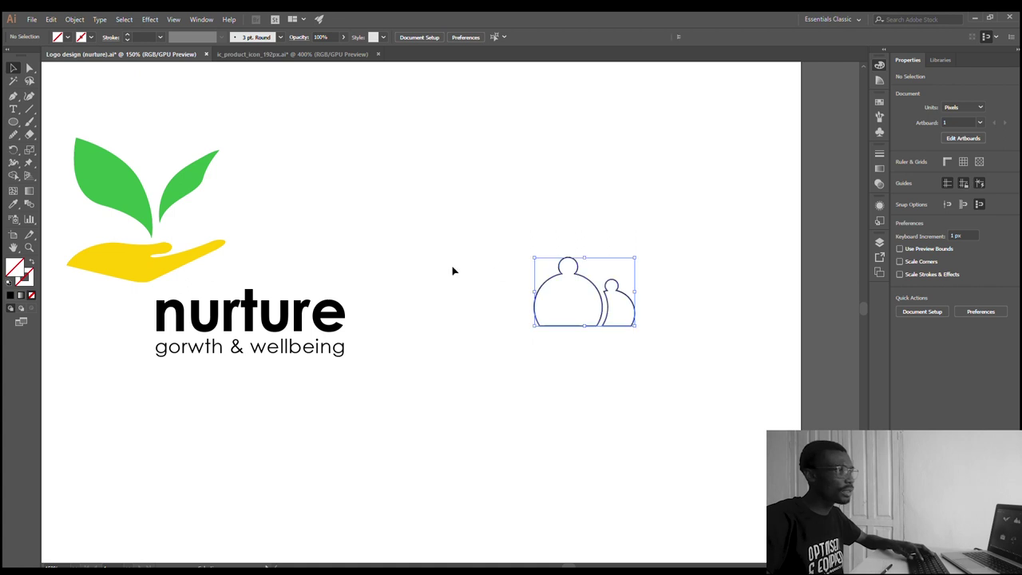
{"action": "left_click", "coordinate": [14, 204]}
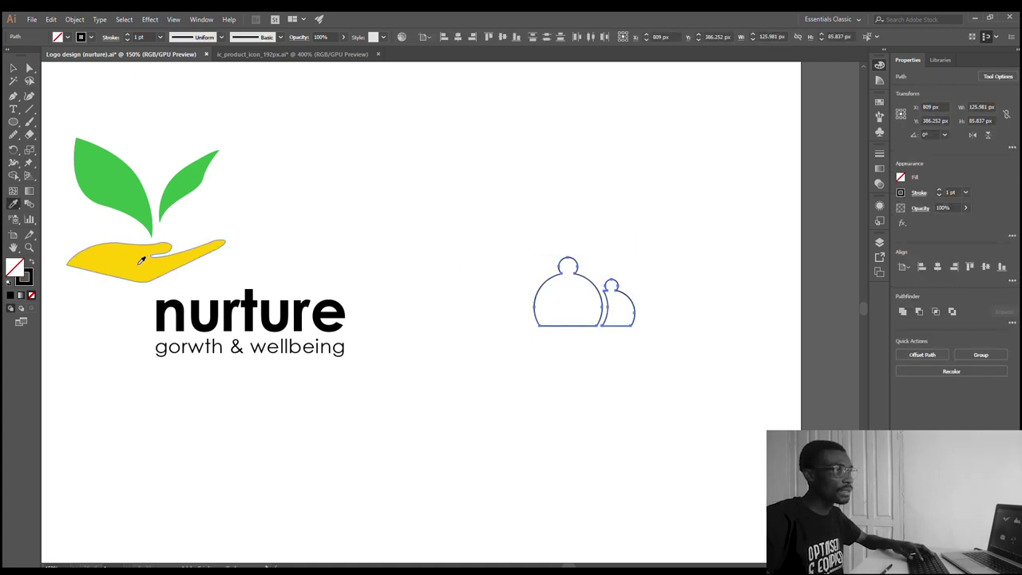
{"action": "left_click", "coordinate": [141, 260]}
{"action": "key", "text": "v"}
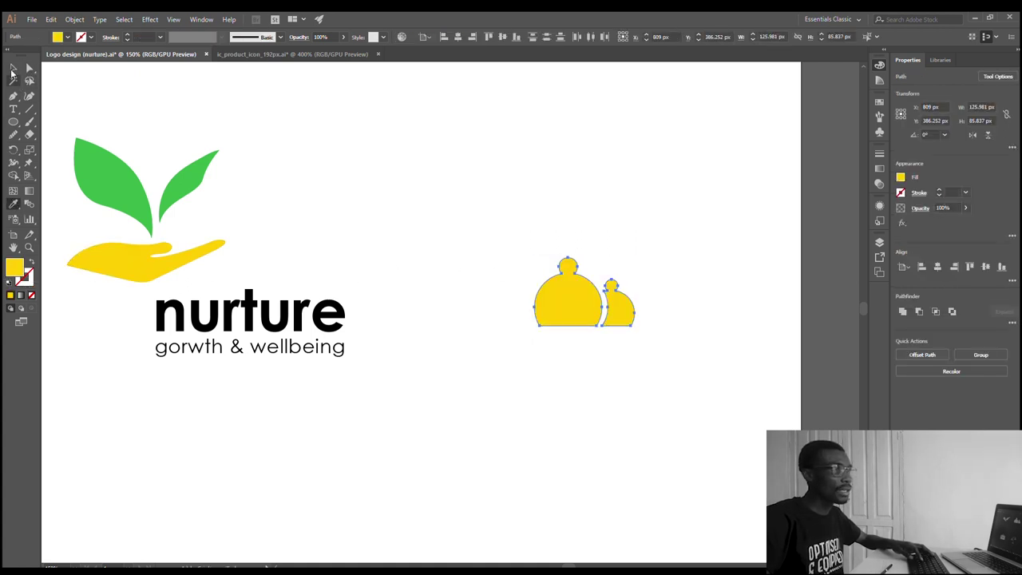
{"action": "key", "text": "ctrl+h"}
{"action": "left_click", "coordinate": [483, 234]}
{"action": "key", "text": "ctrl+1"}
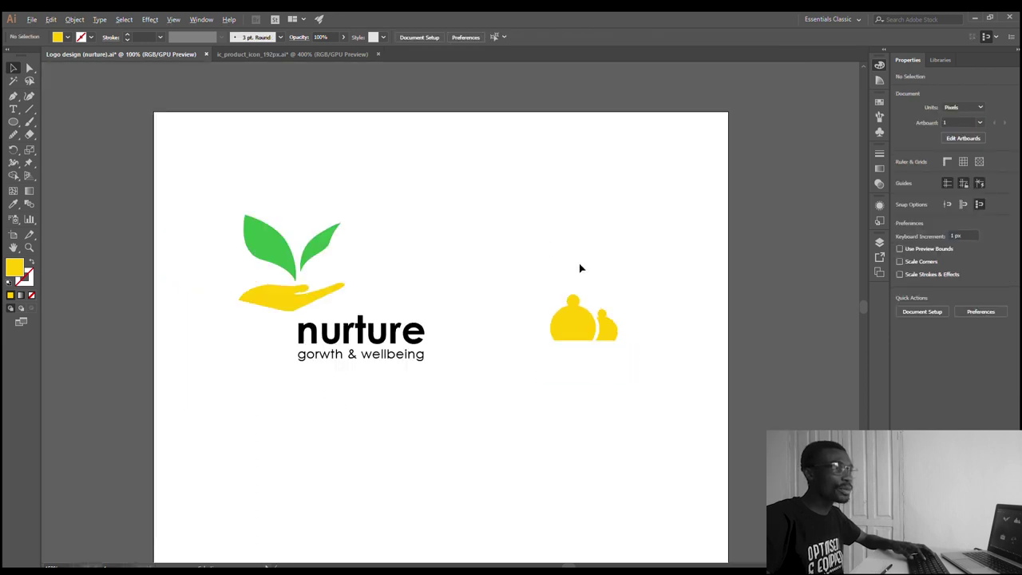
Examine the yellow figures up close and at full view, and compare them with the outlined figures on the grid in the ic_product_icon_192px document
{"action": "scroll", "coordinate": [597, 296], "scroll_direction": "up", "scroll_amount": 4}
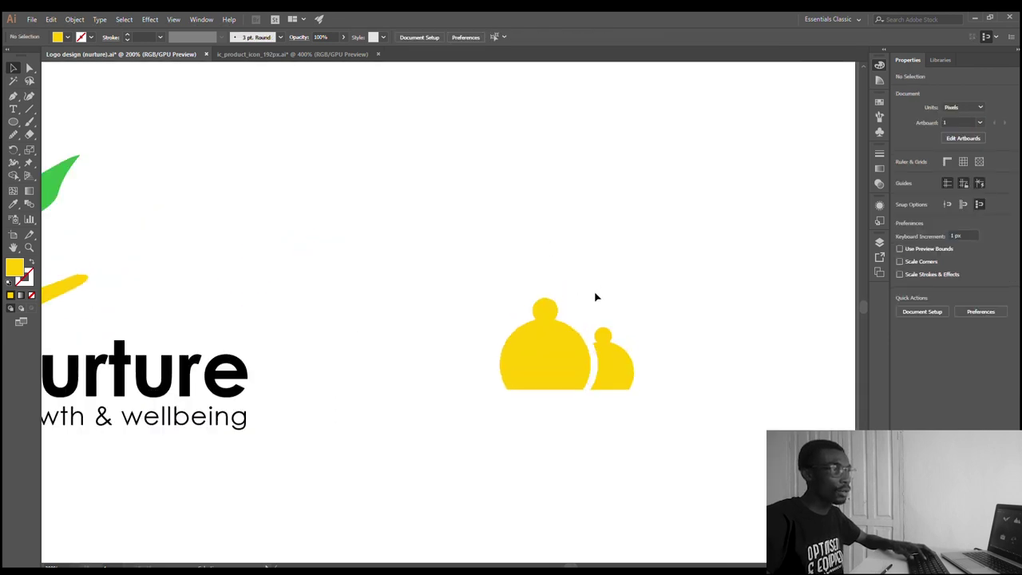
{"action": "scroll", "coordinate": [597, 297], "scroll_direction": "down", "scroll_amount": 3}
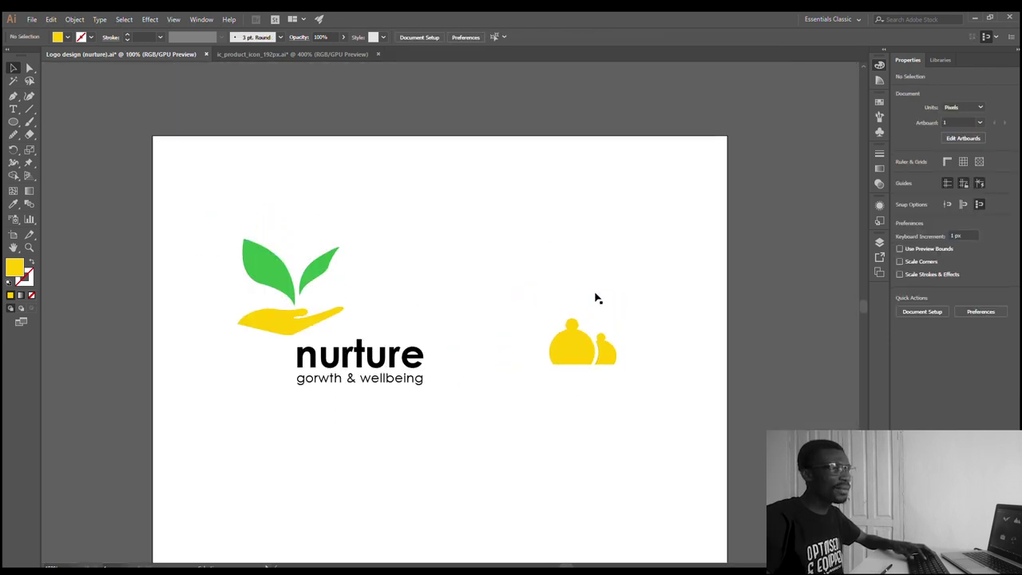
{"action": "scroll", "coordinate": [597, 297], "scroll_direction": "up", "scroll_amount": 2}
{"action": "scroll", "coordinate": [593, 302], "scroll_direction": "down", "scroll_amount": 3}
{"action": "scroll", "coordinate": [593, 300], "scroll_direction": "up", "scroll_amount": 2}
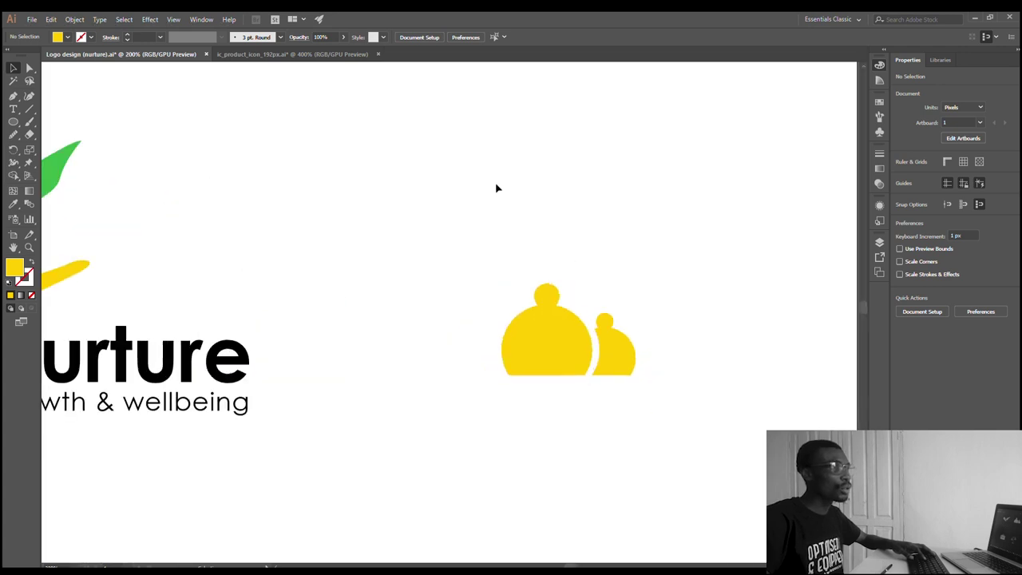
{"action": "left_click", "coordinate": [315, 56]}
{"action": "key", "text": "ctrl+a"}
{"action": "scroll", "coordinate": [439, 331], "scroll_direction": "up", "scroll_amount": 3}
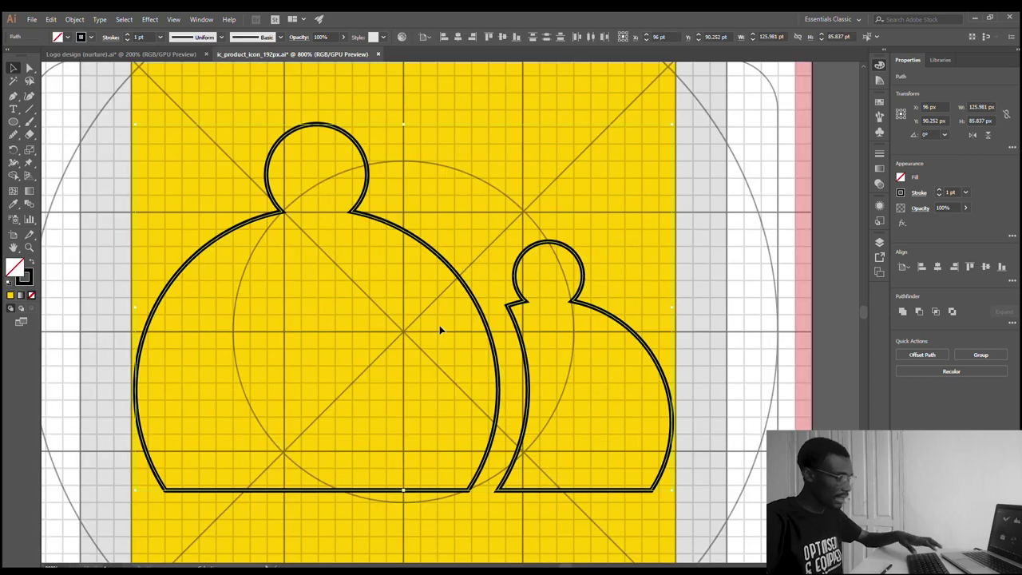
{"action": "scroll", "coordinate": [441, 331], "scroll_direction": "down", "scroll_amount": 3}
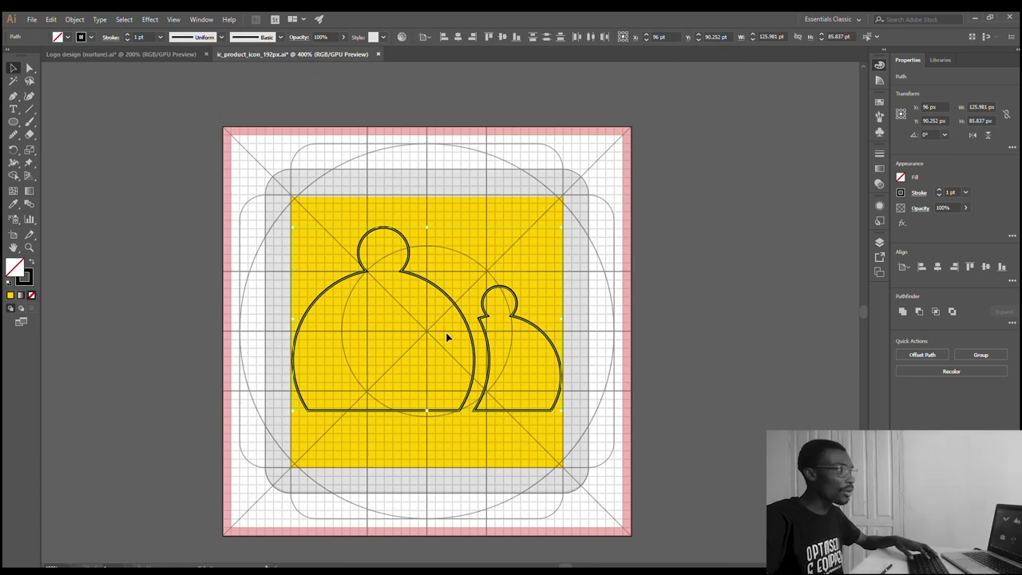
{"action": "scroll", "coordinate": [442, 314], "scroll_direction": "up", "scroll_amount": 3}
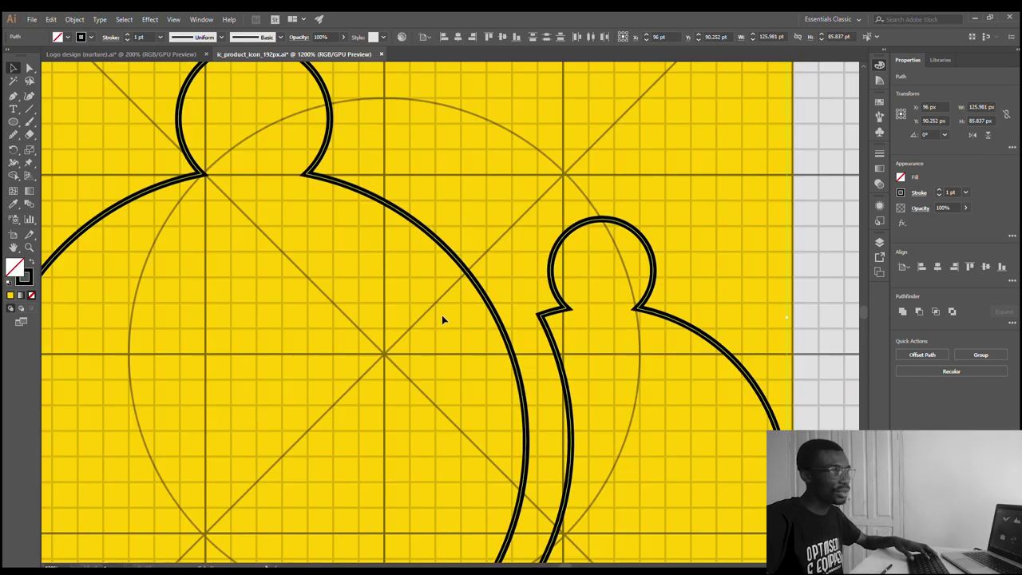
{"action": "scroll", "coordinate": [443, 316], "scroll_direction": "down", "scroll_amount": 3}
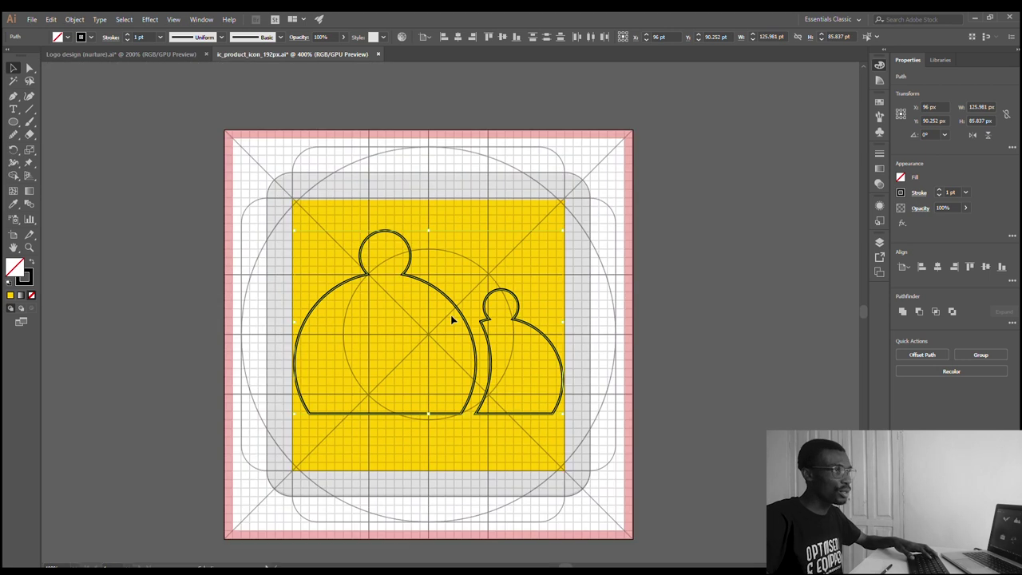